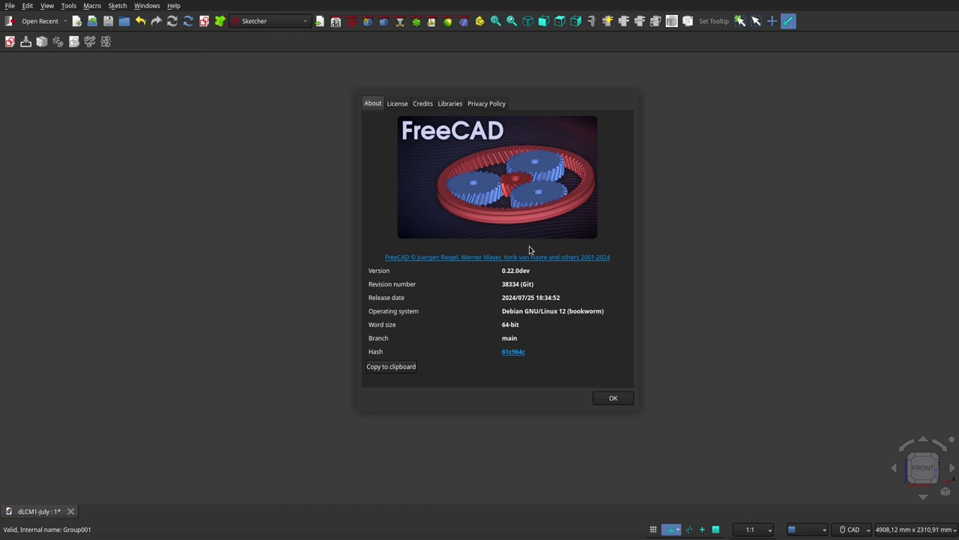
Step: Close the About FreeCAD dialog after checking version 0.22.dev
{"action": "key", "text": "Escape"}
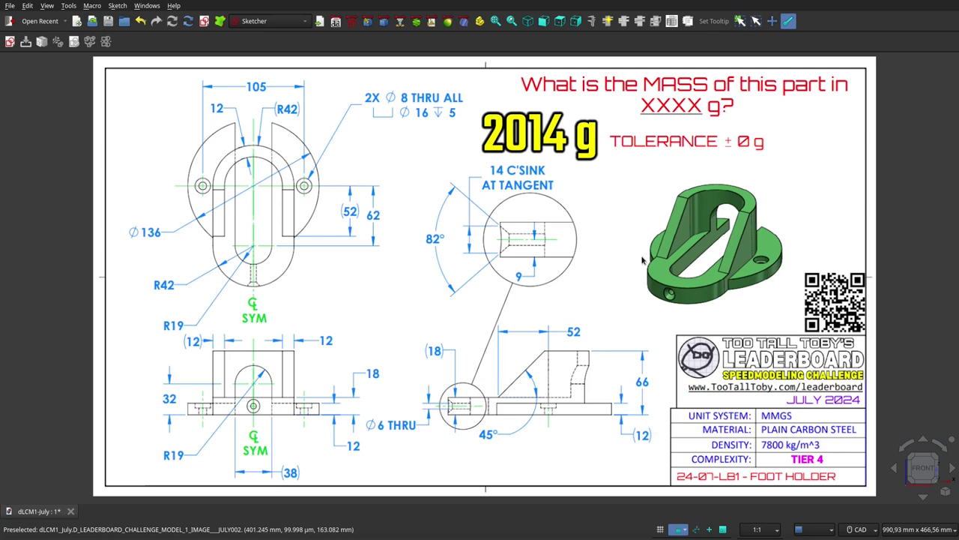
Step: Switch to an isometric view and hide the right sketch
{"action": "key", "text": "0"}
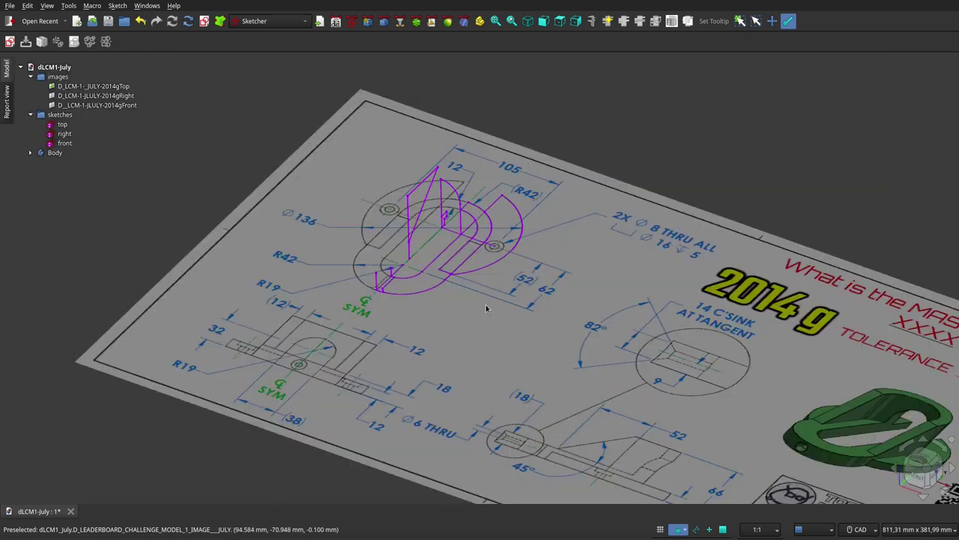
{"action": "mouse_move", "coordinate": [473, 321]}
{"action": "middle_mouse_down"}
{"action": "mouse_move", "coordinate": [454, 305]}
{"action": "mouse_move", "coordinate": [494, 296]}
{"action": "mouse_move", "coordinate": [475, 316]}
{"action": "middle_mouse_up"}
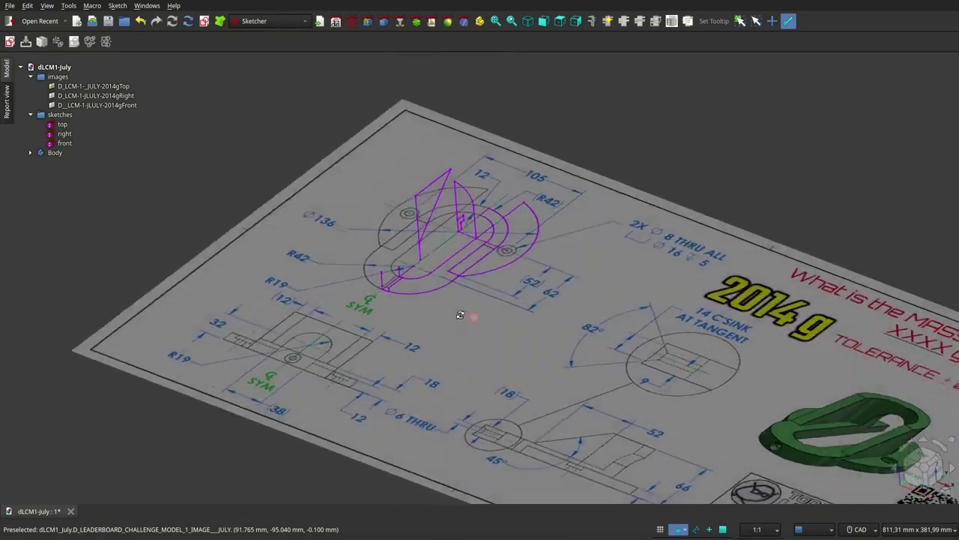
{"action": "mouse_move", "coordinate": [467, 315]}
{"action": "middle_mouse_down"}
{"action": "mouse_move", "coordinate": [455, 288]}
{"action": "mouse_move", "coordinate": [467, 310]}
{"action": "mouse_move", "coordinate": [480, 307]}
{"action": "middle_mouse_up"}
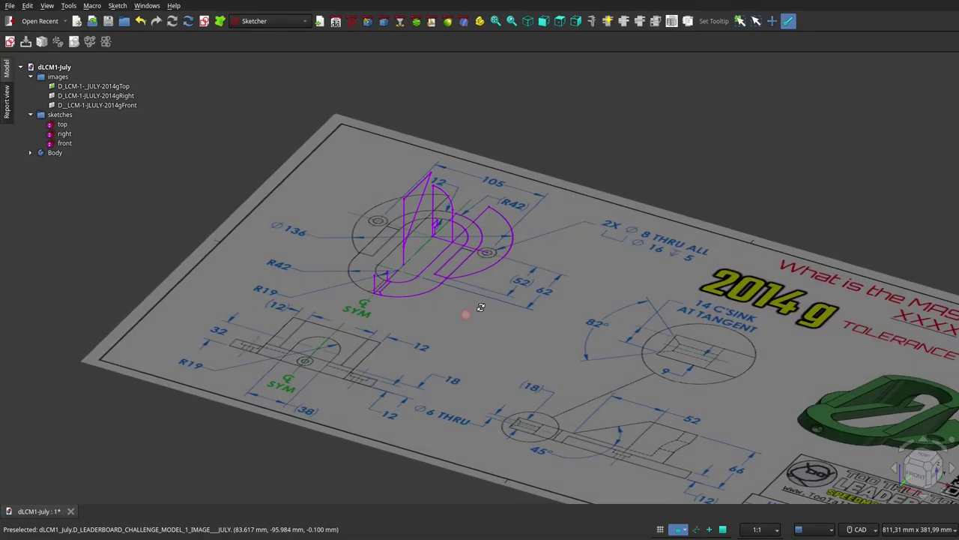
{"action": "left_click", "coordinate": [66, 134]}
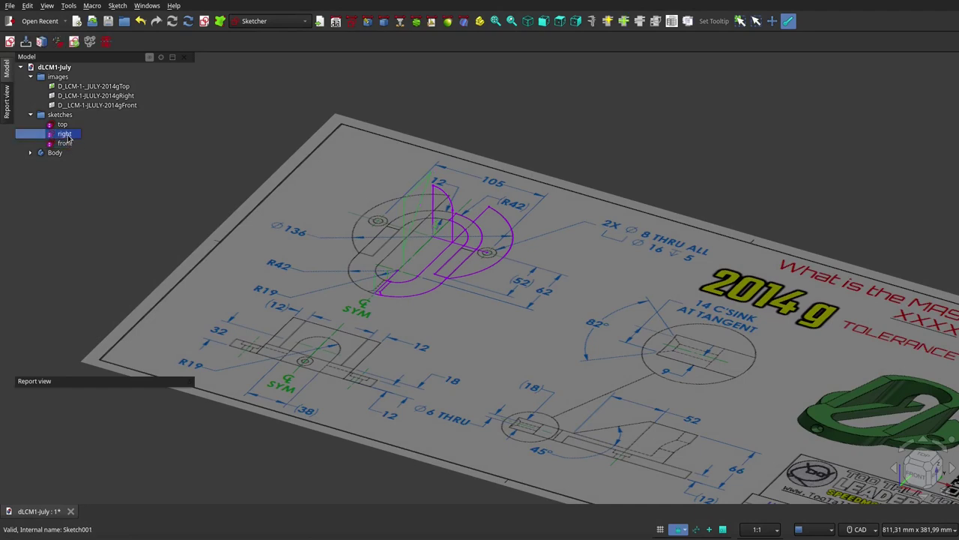
{"action": "key", "text": "space"}
Step: Show the right-view reference image as an upright plane beside the top-view sheet
{"action": "left_click", "coordinate": [65, 143]}
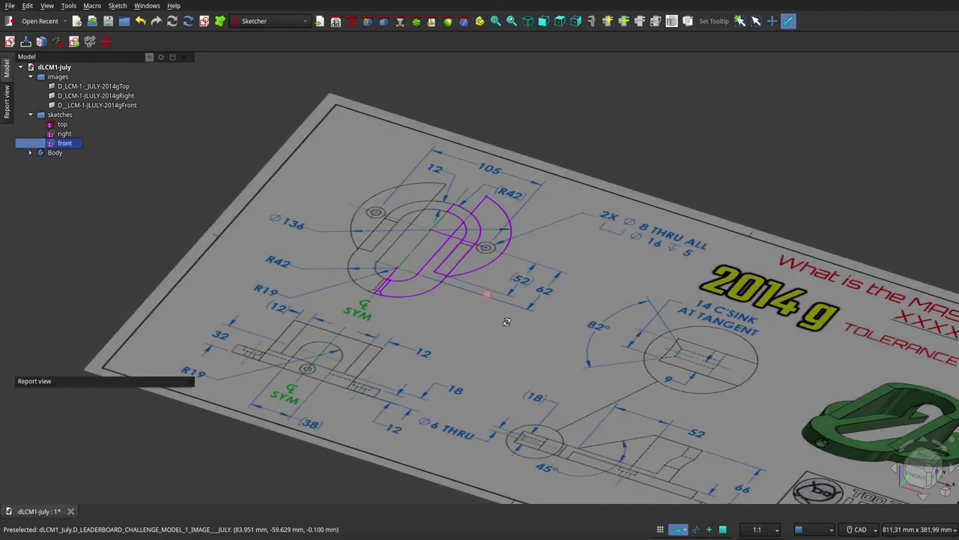
{"action": "mouse_move", "coordinate": [482, 268]}
{"action": "middle_mouse_down"}
{"action": "mouse_move", "coordinate": [496, 341]}
{"action": "mouse_move", "coordinate": [497, 317]}
{"action": "mouse_move", "coordinate": [580, 338]}
{"action": "mouse_move", "coordinate": [588, 363]}
{"action": "mouse_move", "coordinate": [552, 371]}
{"action": "mouse_move", "coordinate": [490, 343]}
{"action": "middle_mouse_up"}
{"action": "left_click", "coordinate": [55, 124]}
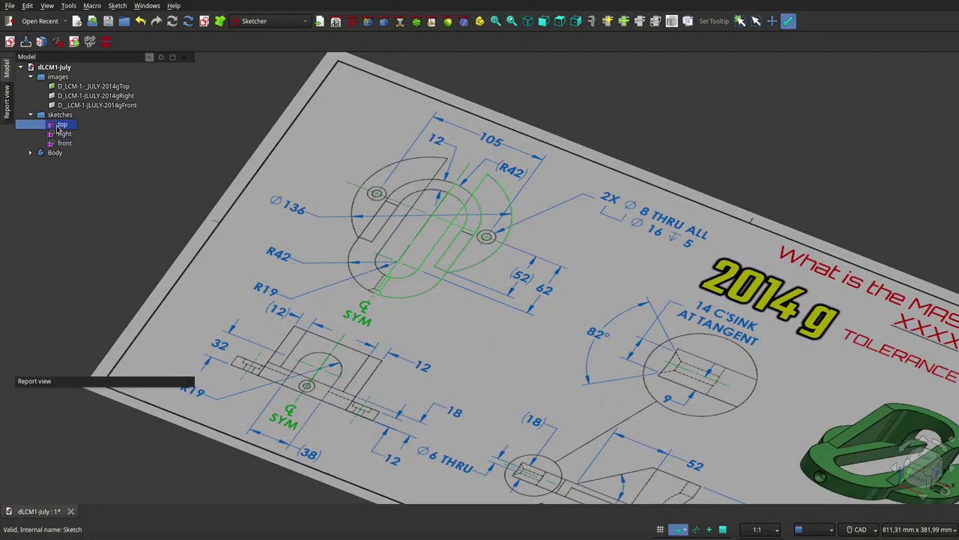
{"action": "left_click", "coordinate": [60, 134], "text": "ctrl"}
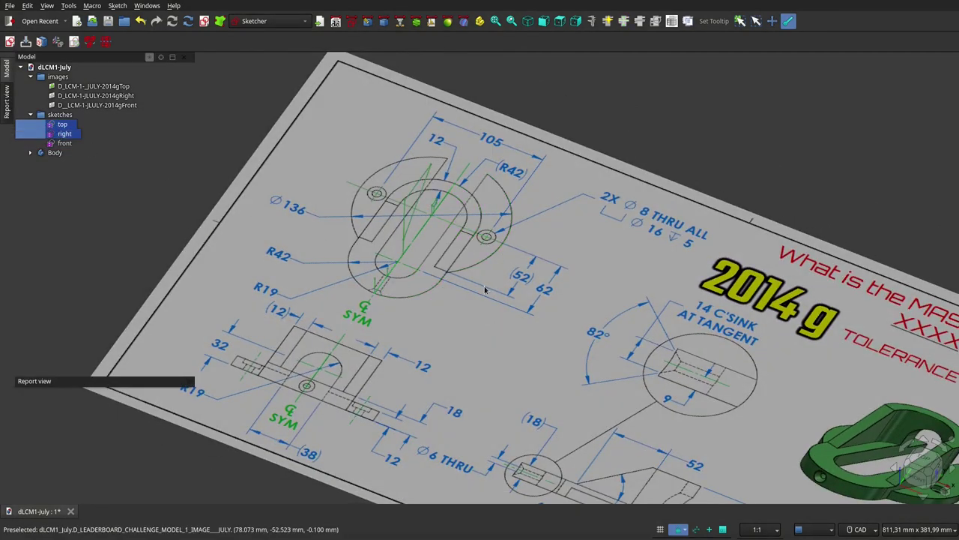
{"action": "middle_click_drag", "start_coordinate": [488, 327], "coordinate": [375, 290]}
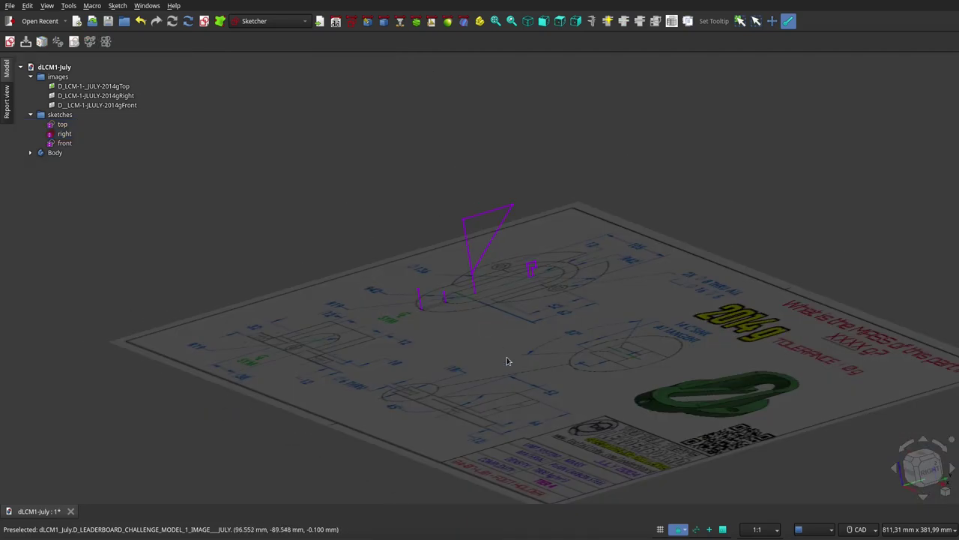
{"action": "mouse_move", "coordinate": [507, 362]}
{"action": "middle_mouse_down"}
{"action": "mouse_move", "coordinate": [443, 360]}
{"action": "mouse_move", "coordinate": [512, 373]}
{"action": "middle_mouse_up"}
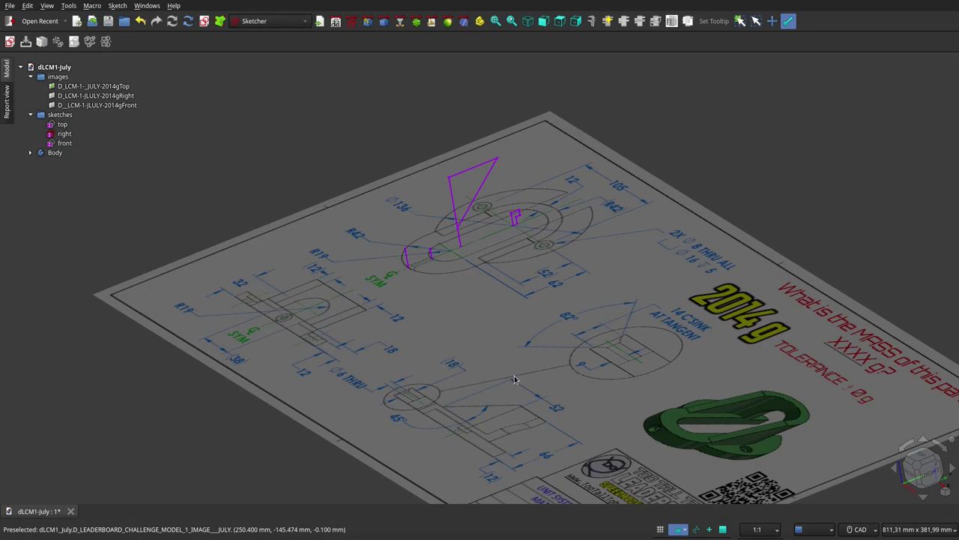
{"action": "left_click", "coordinate": [75, 97]}
{"action": "key", "text": "space"}
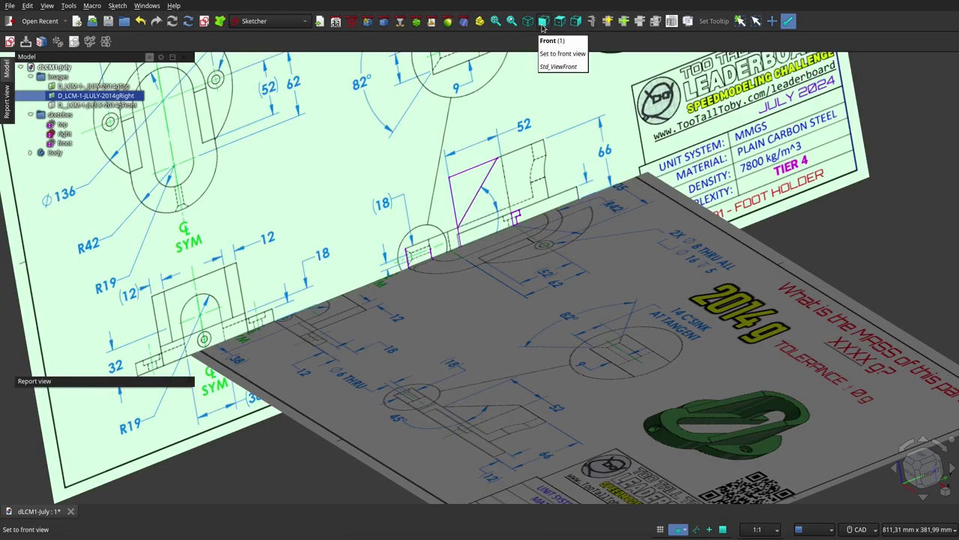
Step: Toggle the right-view reference image on and off to compare it with the side-profile sketch
{"action": "left_click", "coordinate": [560, 21]}
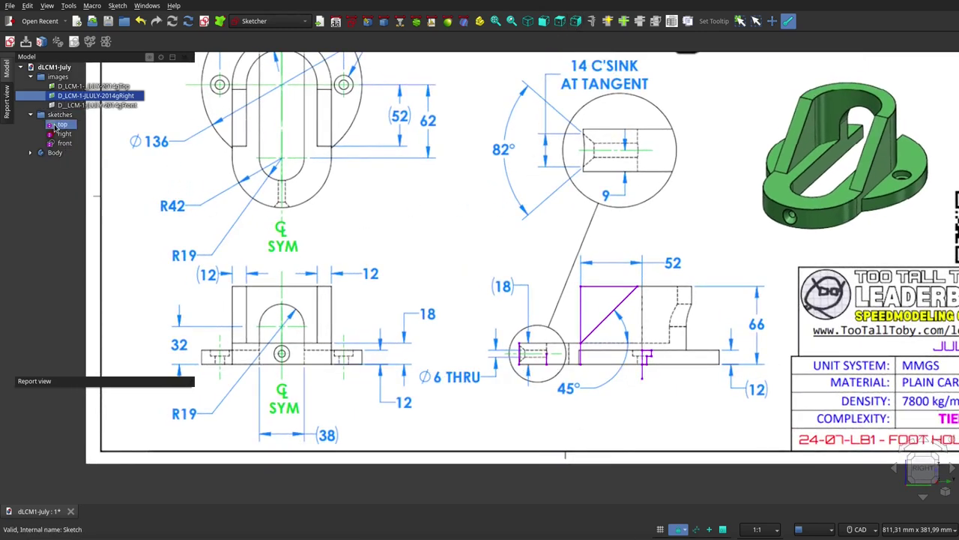
{"action": "key", "text": "space"}
{"action": "key", "text": "space"}
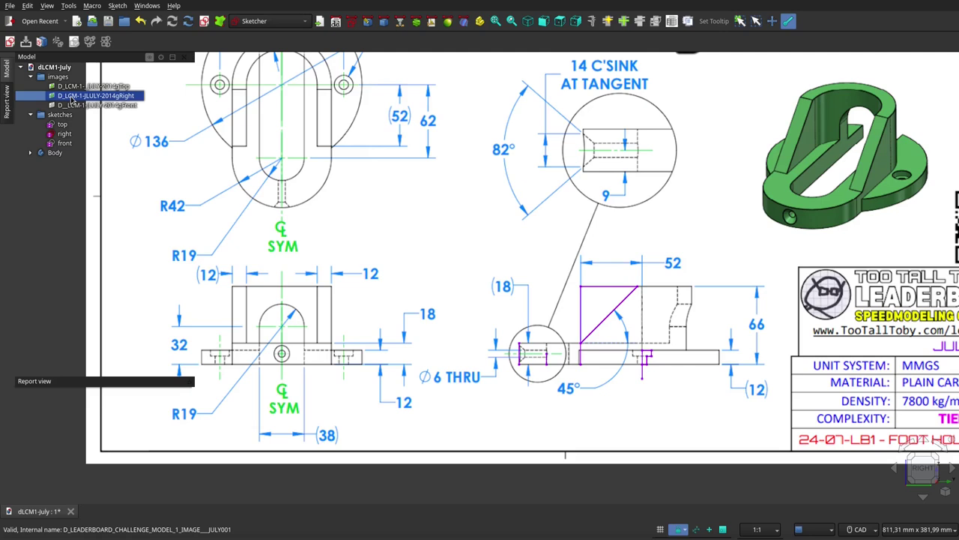
{"action": "key", "text": "space"}
{"action": "key", "text": "space"}
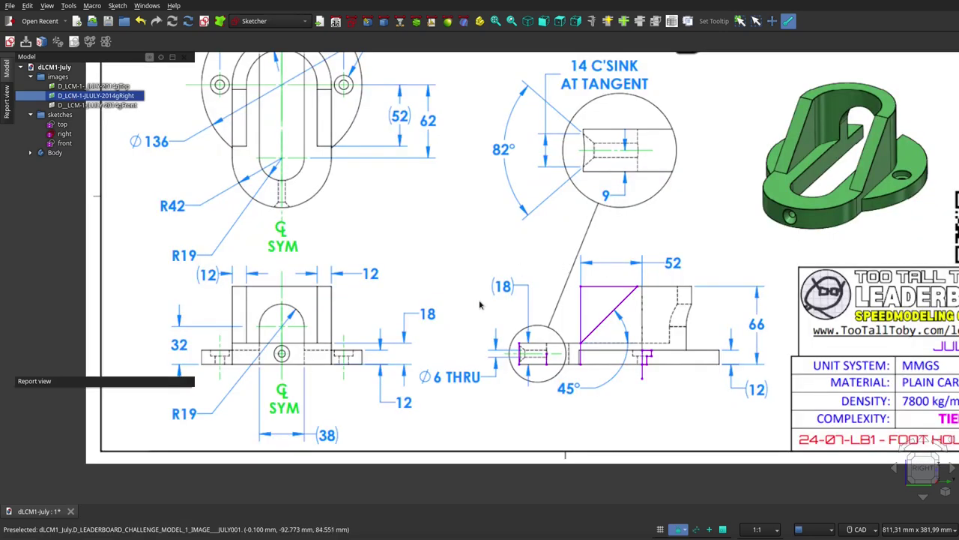
{"action": "key", "text": "space"}
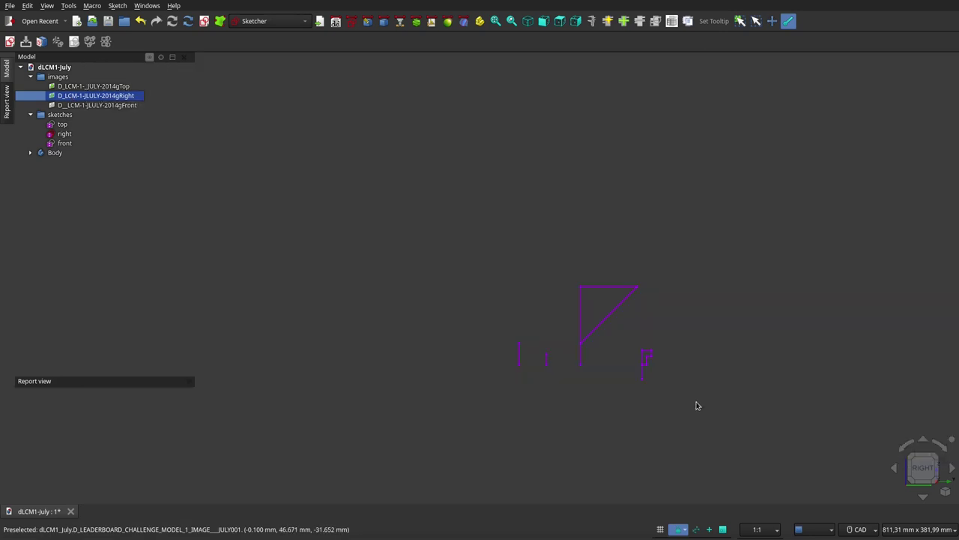
{"action": "key", "text": "space"}
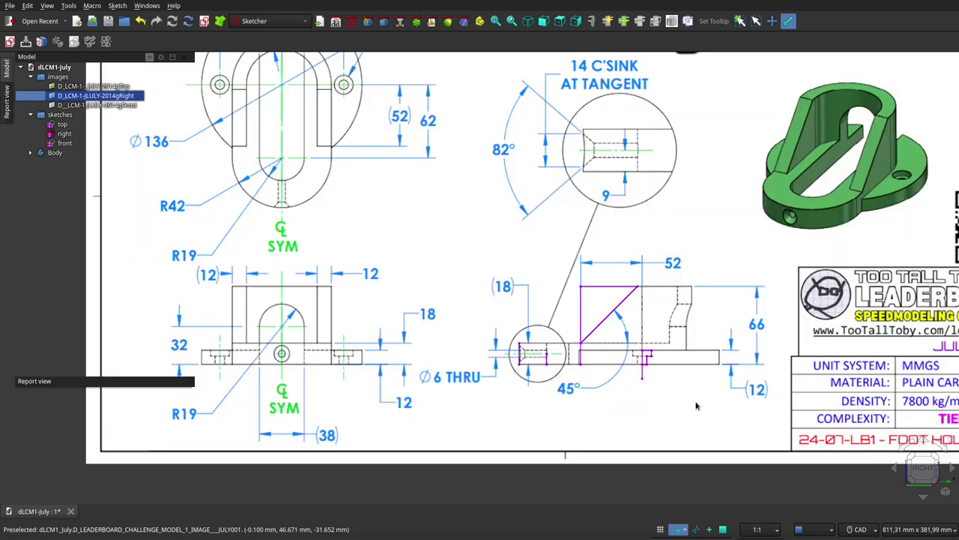
Step: View the front and right sketches straight from the front
{"action": "left_click", "coordinate": [71, 146]}
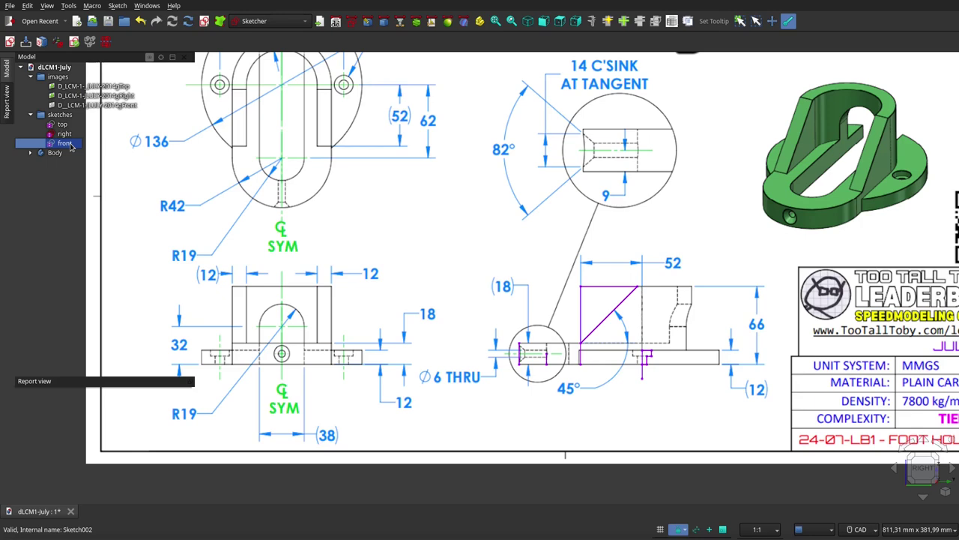
{"action": "left_click", "coordinate": [543, 21]}
{"action": "scroll", "coordinate": [380, 293], "scroll_direction": "up", "scroll_amount": 2}
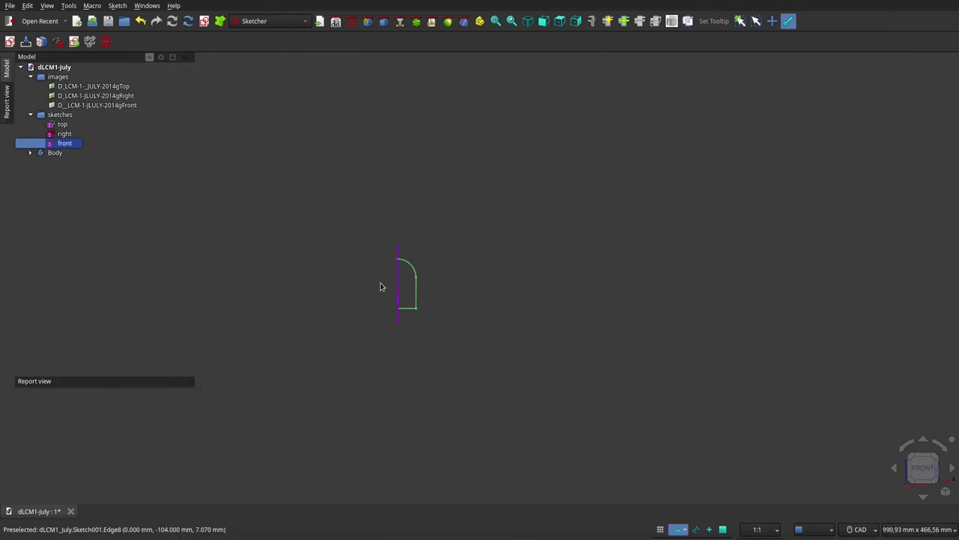
{"action": "left_click", "coordinate": [64, 133]}
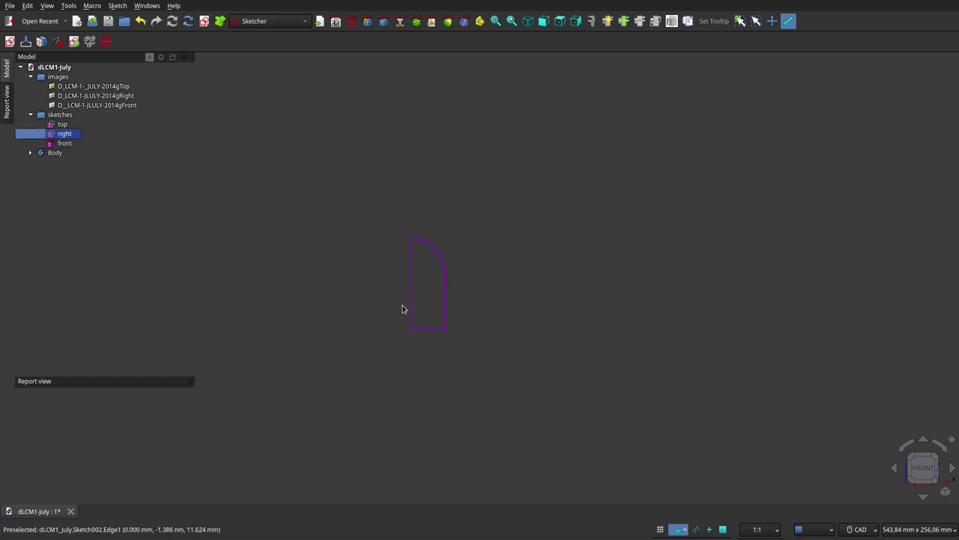
Step: Select the top and right sketches and orbit to an oblique 3D view with the top-view image
{"action": "left_click", "coordinate": [68, 127]}
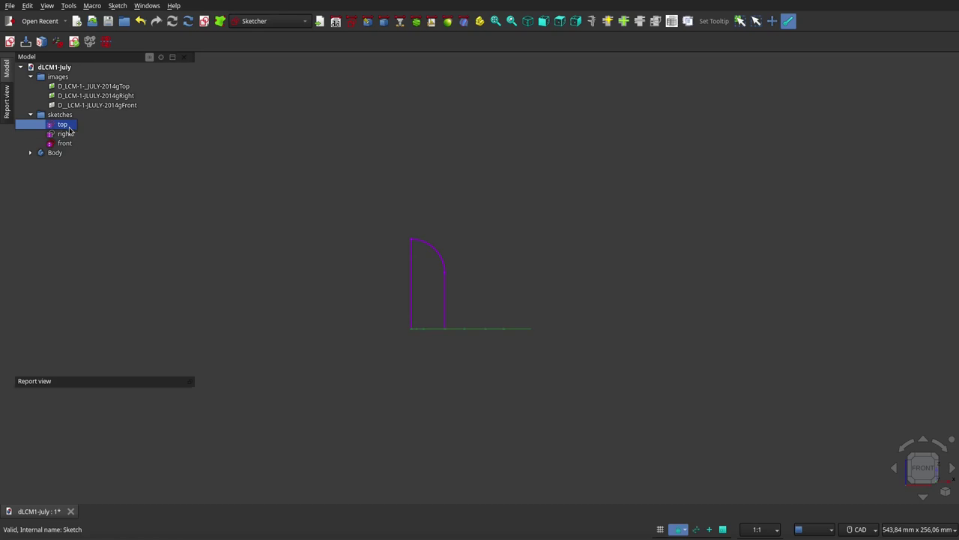
{"action": "left_click", "coordinate": [69, 133]}
{"action": "middle_click_drag", "start_coordinate": [550, 255], "coordinate": [496, 231]}
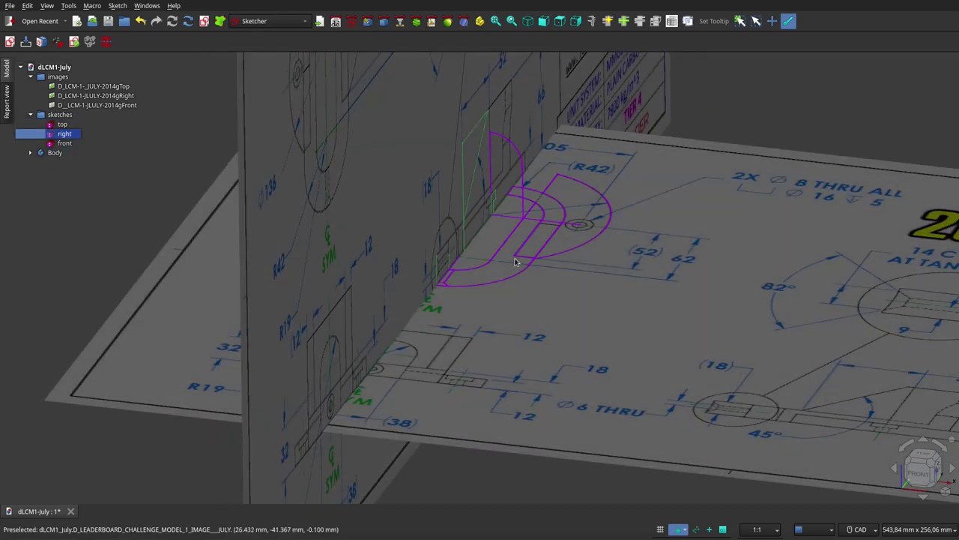
{"action": "mouse_move", "coordinate": [515, 262]}
{"action": "middle_mouse_down"}
{"action": "mouse_move", "coordinate": [460, 269]}
{"action": "mouse_move", "coordinate": [467, 262]}
{"action": "mouse_move", "coordinate": [500, 281]}
{"action": "mouse_move", "coordinate": [479, 300]}
{"action": "mouse_move", "coordinate": [485, 307]}
{"action": "mouse_move", "coordinate": [469, 300]}
{"action": "mouse_move", "coordinate": [448, 319]}
{"action": "mouse_move", "coordinate": [481, 315]}
{"action": "middle_mouse_up"}
{"action": "scroll", "coordinate": [501, 291], "scroll_direction": "down", "scroll_amount": 3}
{"action": "left_click", "coordinate": [525, 304]}
Step: Zoom in and out to confirm the sketches line up with the reference drawing planes
{"action": "scroll", "coordinate": [458, 308], "scroll_direction": "up", "scroll_amount": 2}
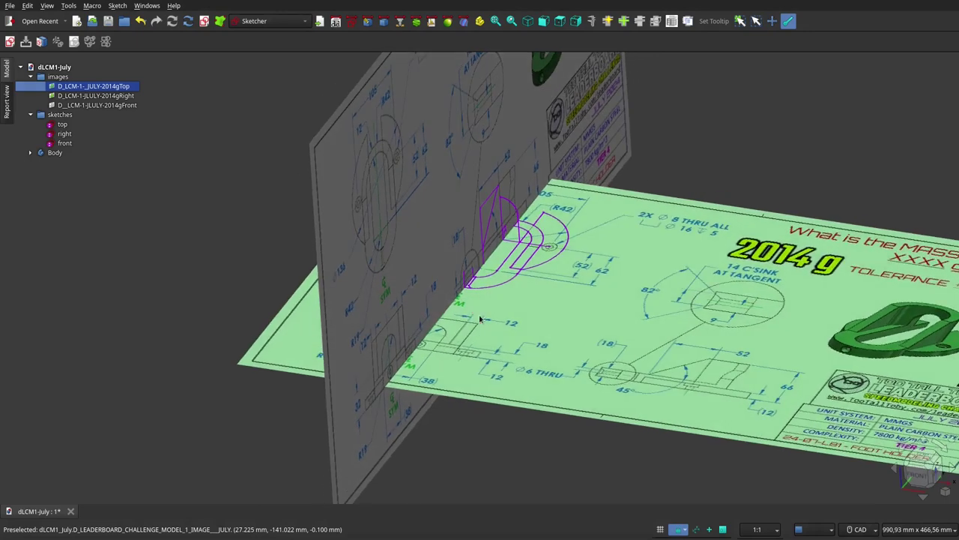
{"action": "scroll", "coordinate": [767, 360], "scroll_direction": "down", "scroll_amount": 2}
{"action": "scroll", "coordinate": [742, 345], "scroll_direction": "up", "scroll_amount": 2}
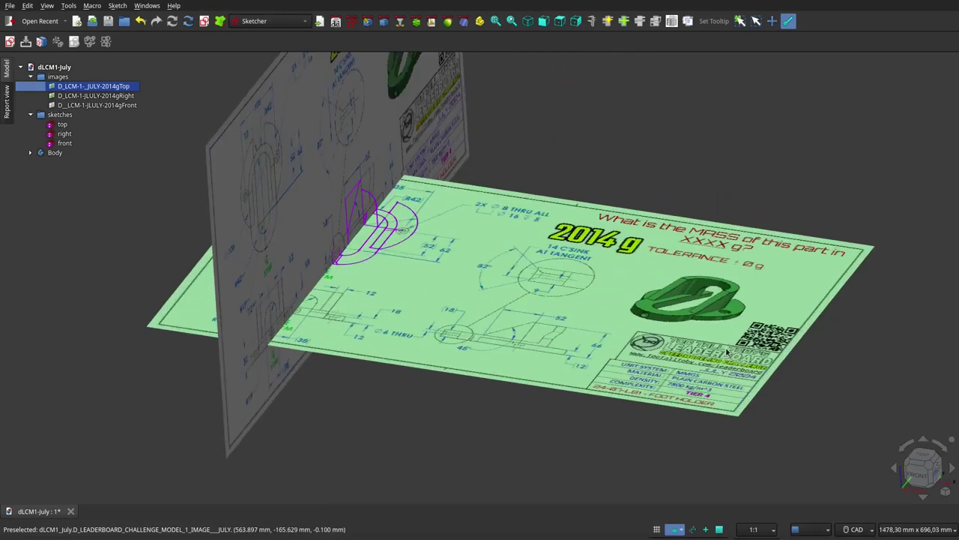
{"action": "scroll", "coordinate": [731, 296], "scroll_direction": "up", "scroll_amount": 2}
{"action": "scroll", "coordinate": [583, 167], "scroll_direction": "down", "scroll_amount": 2}
{"action": "left_click", "coordinate": [584, 166]}
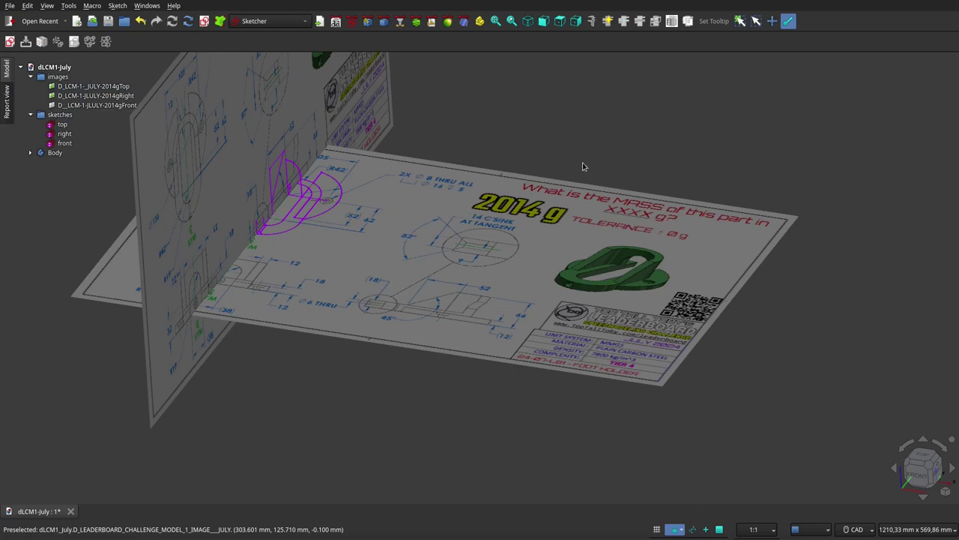
{"action": "scroll", "coordinate": [622, 270], "scroll_direction": "up", "scroll_amount": 2}
{"action": "scroll", "coordinate": [652, 284], "scroll_direction": "up", "scroll_amount": 1}
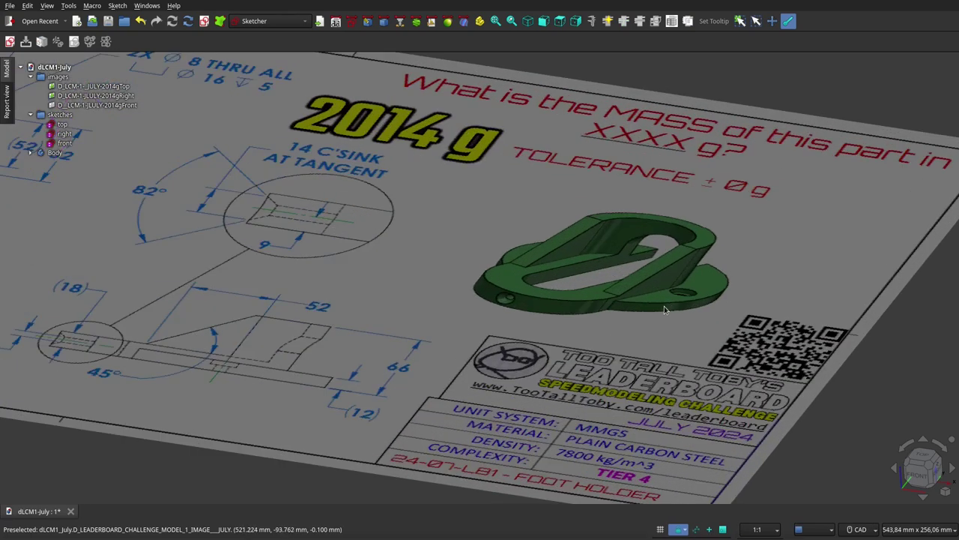
{"action": "scroll", "coordinate": [699, 298], "scroll_direction": "down", "scroll_amount": 2}
{"action": "scroll", "coordinate": [702, 296], "scroll_direction": "down", "scroll_amount": 2}
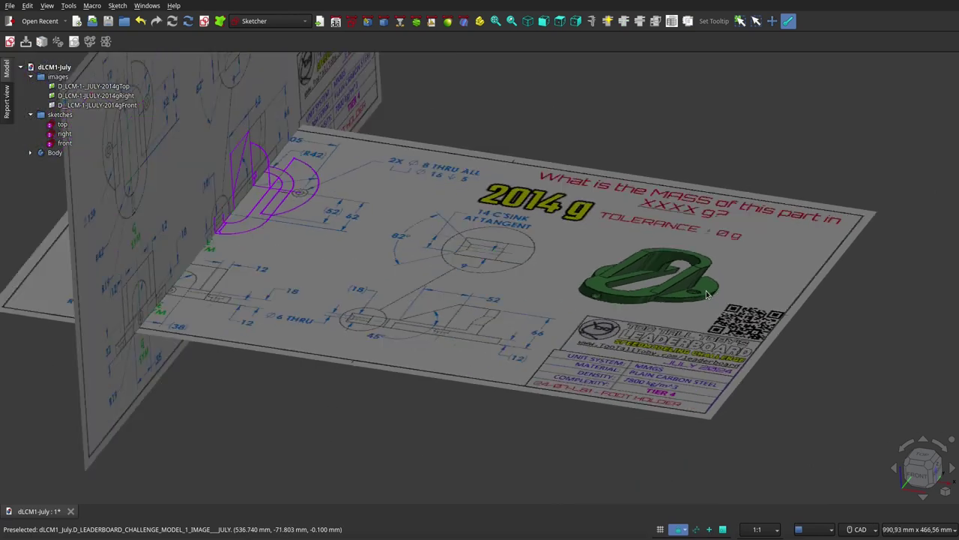
{"action": "scroll", "coordinate": [704, 294], "scroll_direction": "down", "scroll_amount": 1}
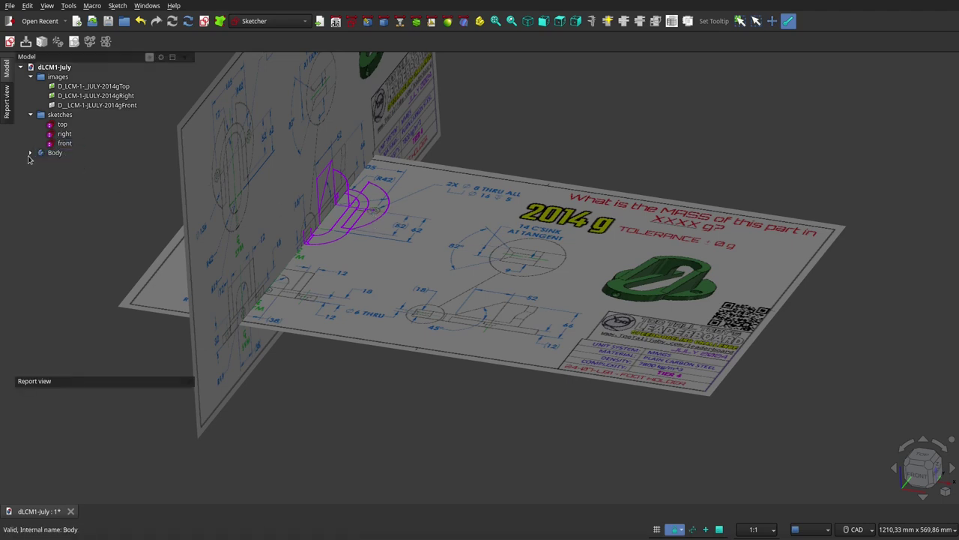
Step: Expand the Body's features and hide the reference images group
{"action": "left_click", "coordinate": [30, 152]}
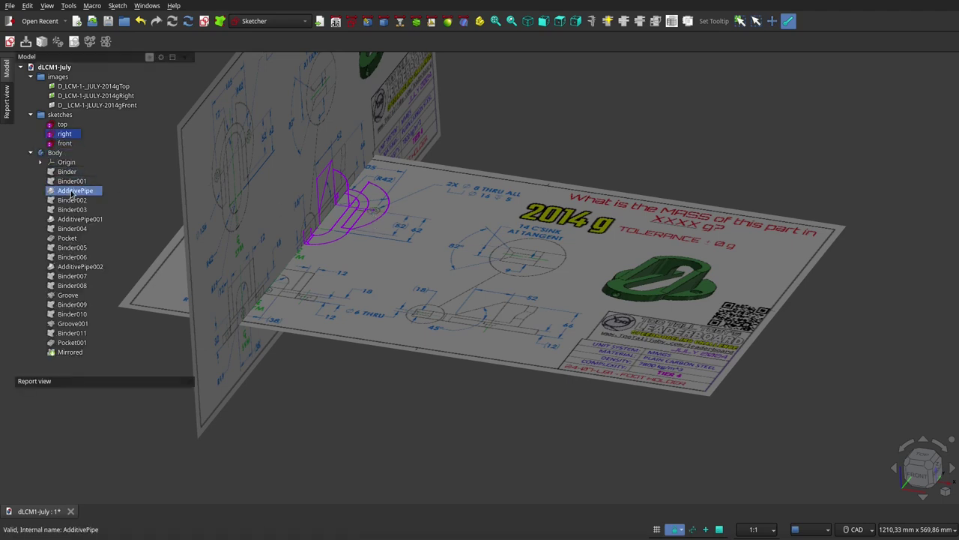
{"action": "left_click", "coordinate": [65, 173]}
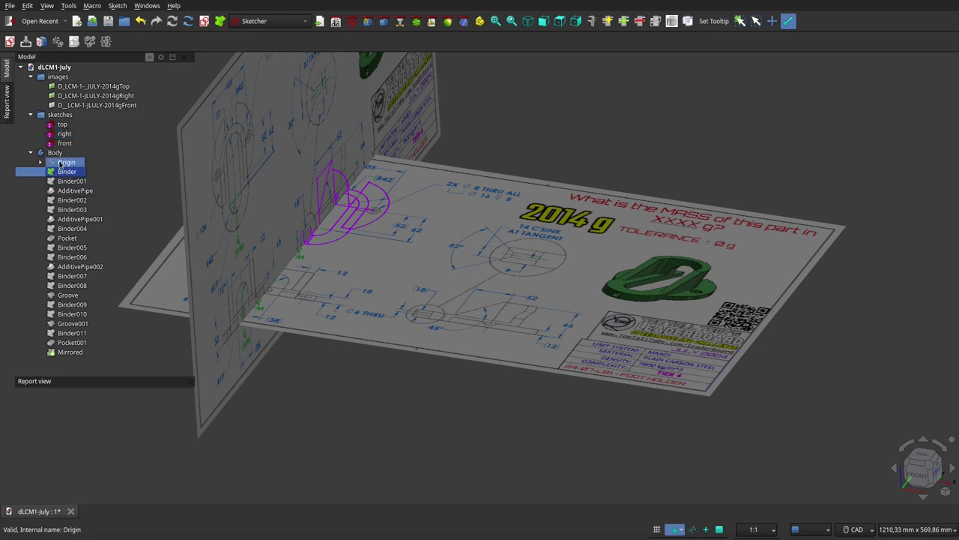
{"action": "left_click", "coordinate": [61, 77]}
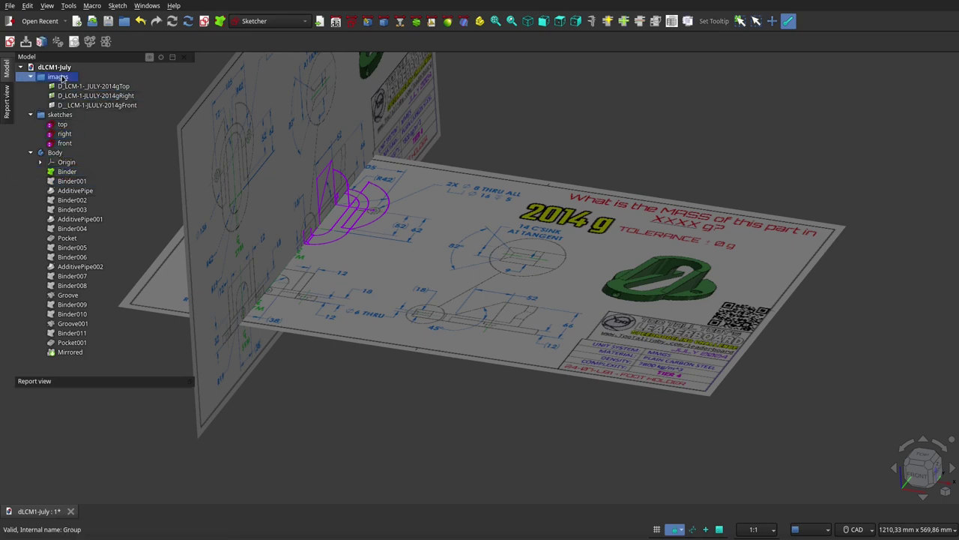
{"action": "key", "text": "space"}
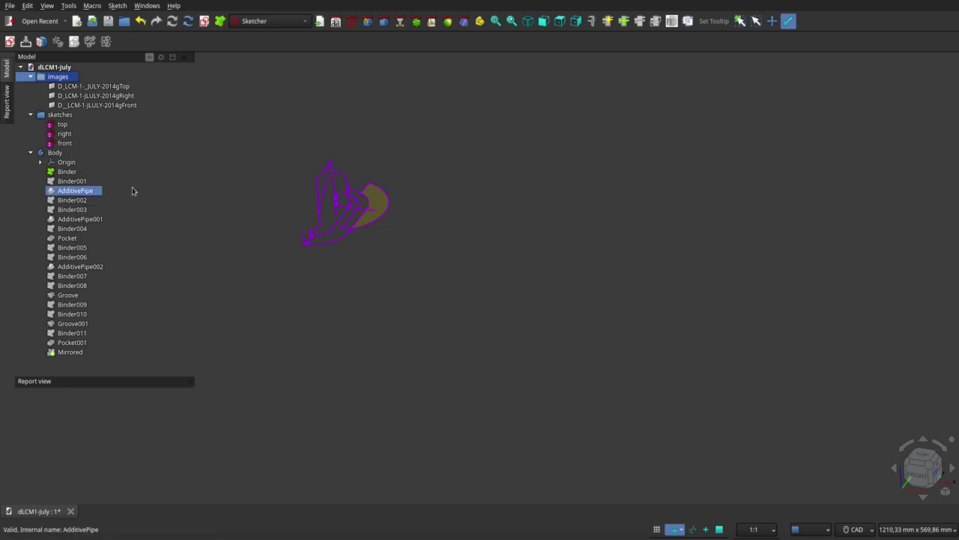
{"action": "middle_click_drag", "start_coordinate": [397, 290], "coordinate": [409, 272]}
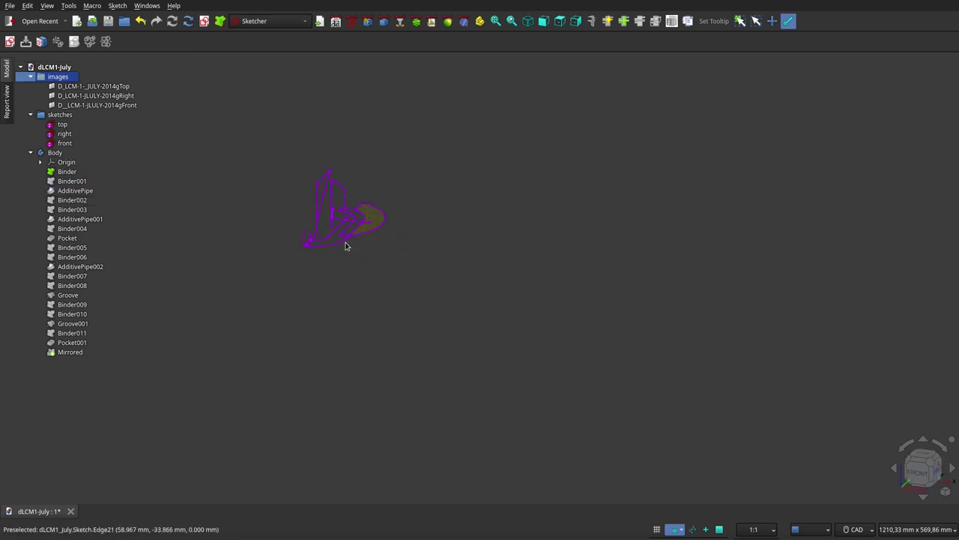
{"action": "scroll", "coordinate": [543, 253], "scroll_direction": "down", "scroll_amount": 2}
{"action": "scroll", "coordinate": [408, 233], "scroll_direction": "up", "scroll_amount": 5}
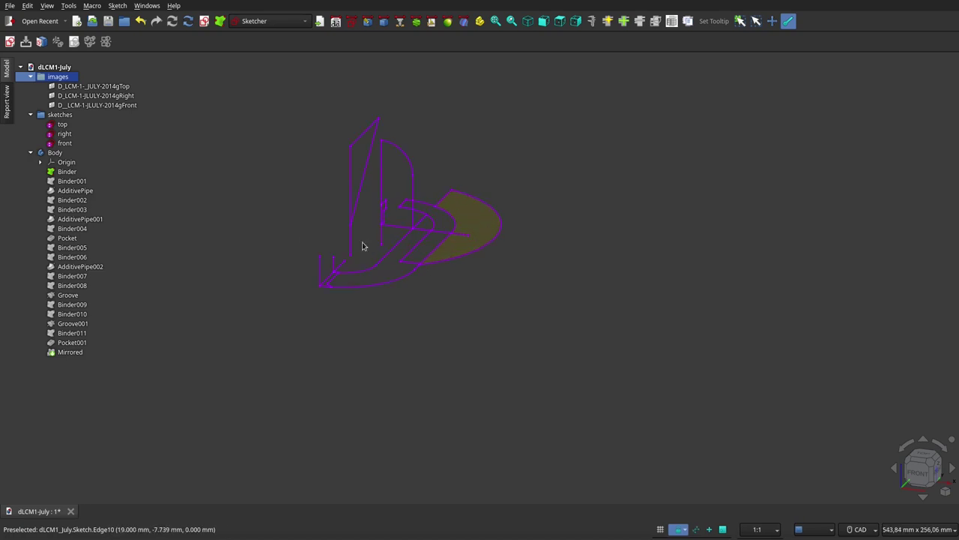
Step: Hide the sketches group and show the AdditivePipe crescent solid, toggling AdditivePipe001
{"action": "left_click", "coordinate": [72, 181]}
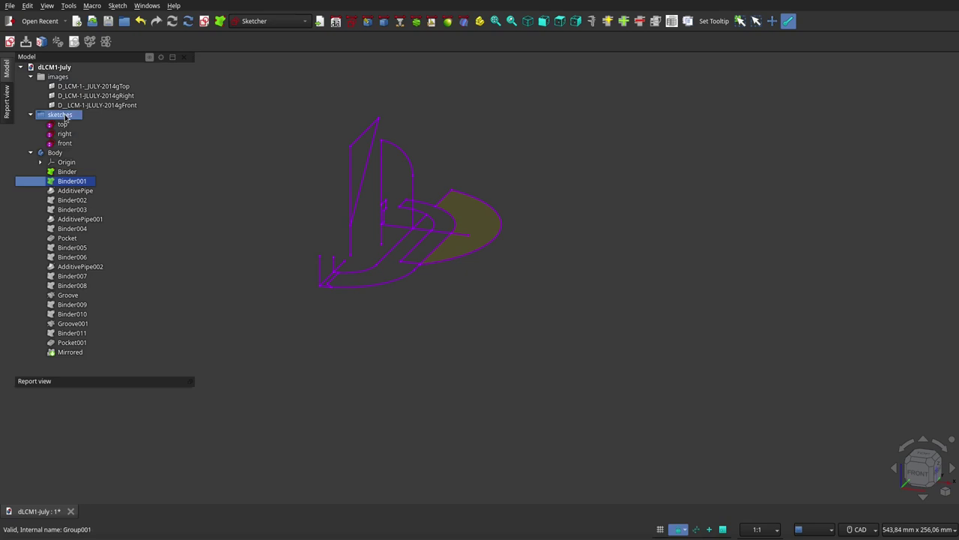
{"action": "left_click", "coordinate": [66, 118]}
{"action": "key", "text": "space"}
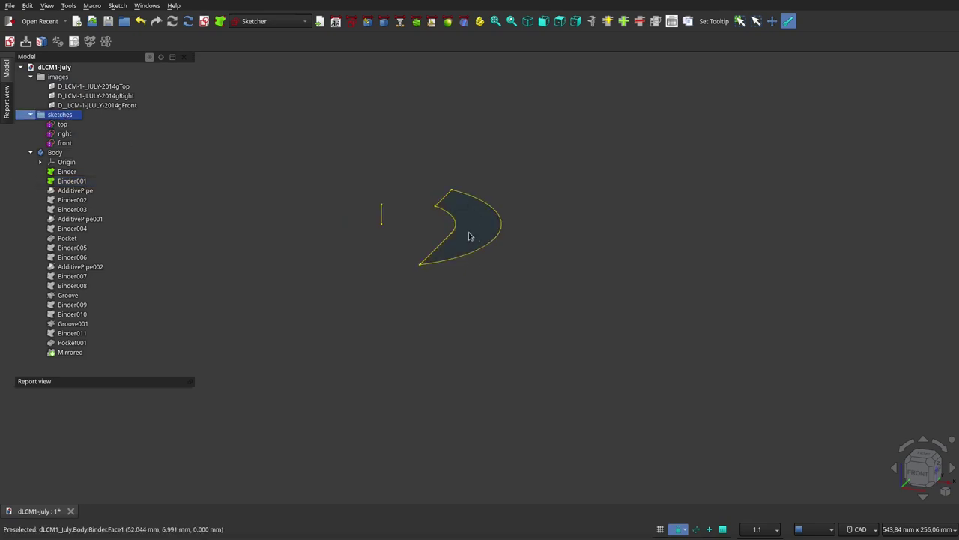
{"action": "left_click", "coordinate": [67, 171]}
{"action": "left_click", "coordinate": [76, 191], "text": "shift"}
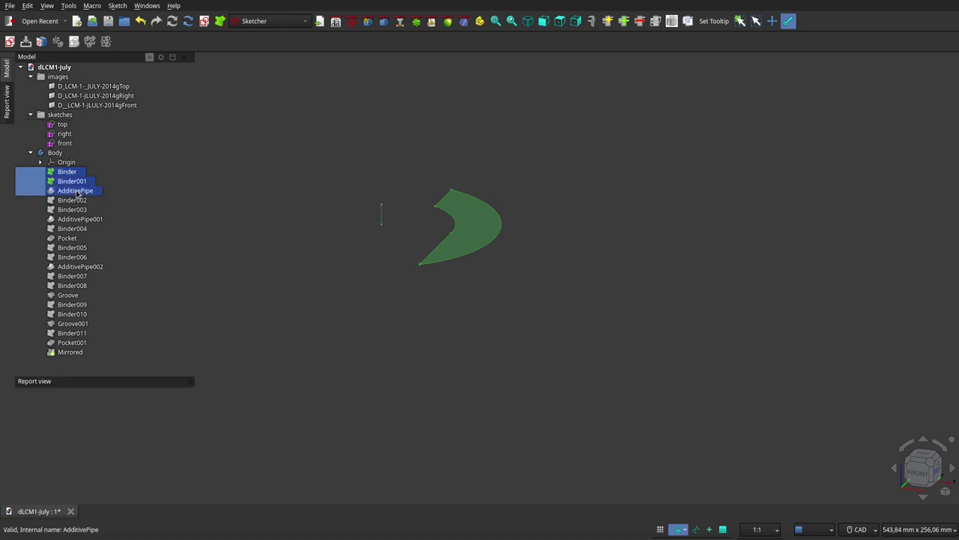
{"action": "key", "text": "space"}
{"action": "left_click", "coordinate": [414, 331]}
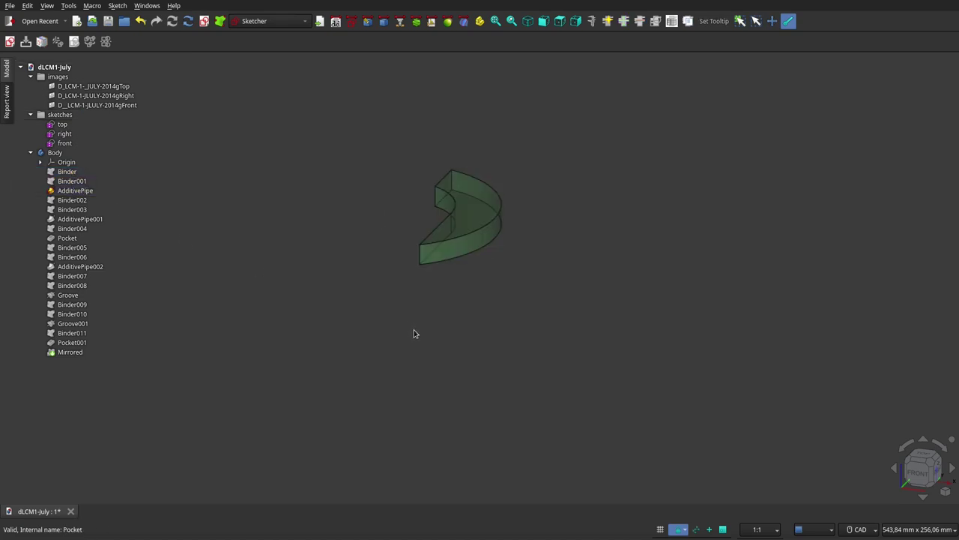
{"action": "left_click", "coordinate": [152, 216]}
{"action": "key", "text": "space"}
{"action": "left_click", "coordinate": [364, 377]}
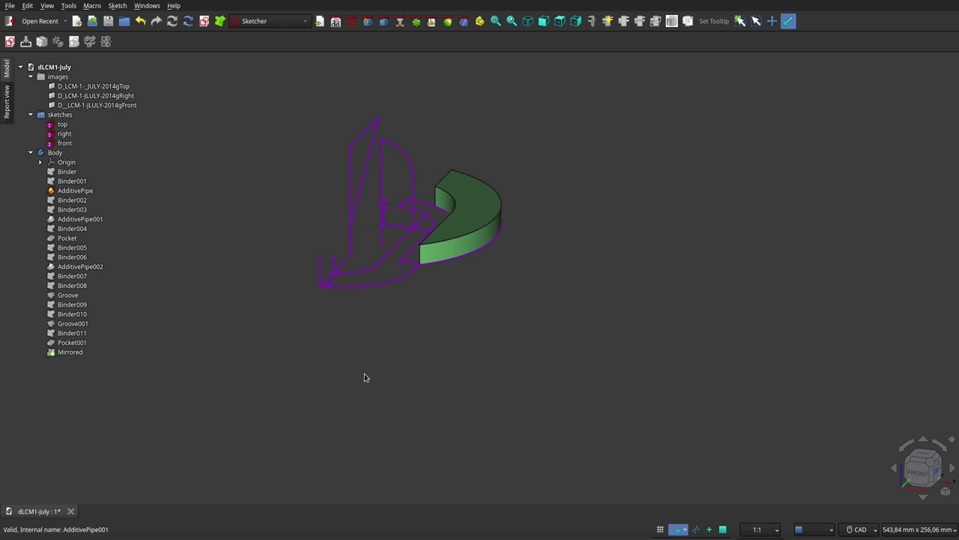
{"action": "mouse_move", "coordinate": [475, 378]}
{"action": "middle_mouse_down"}
{"action": "mouse_move", "coordinate": [421, 378]}
{"action": "mouse_move", "coordinate": [460, 386]}
{"action": "mouse_move", "coordinate": [475, 374]}
{"action": "middle_mouse_up"}
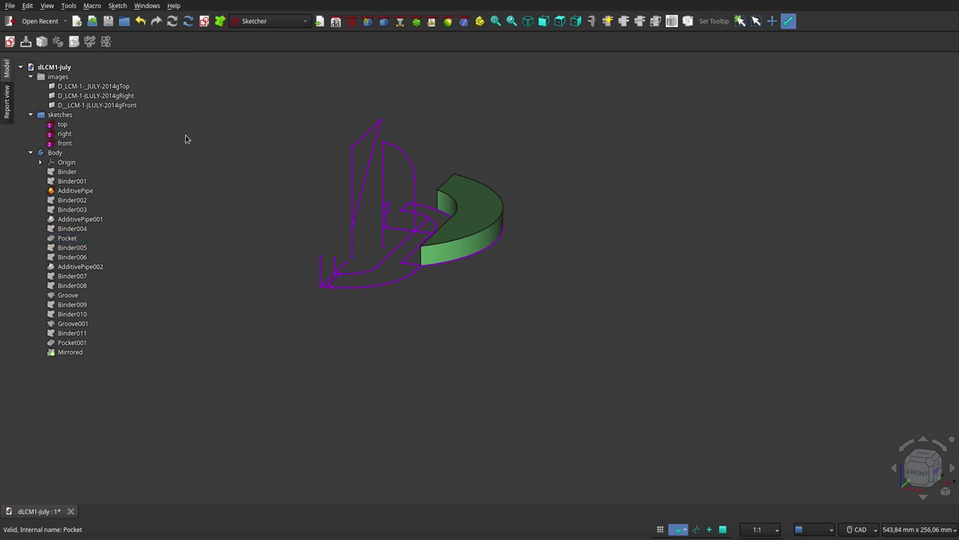
Step: Toggle the reference images group on and off over the crescent solid
{"action": "left_click", "coordinate": [111, 88]}
{"action": "left_click", "coordinate": [58, 77]}
{"action": "key", "text": "space"}
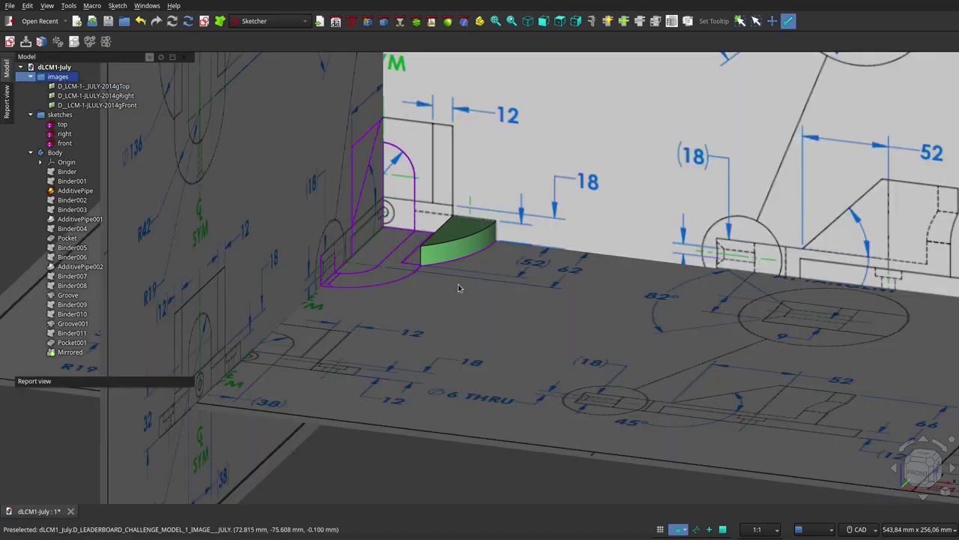
{"action": "key", "text": "space"}
Step: Show the top-view reference image and review the right image's plane settings
{"action": "left_click", "coordinate": [110, 86]}
{"action": "key", "text": "space"}
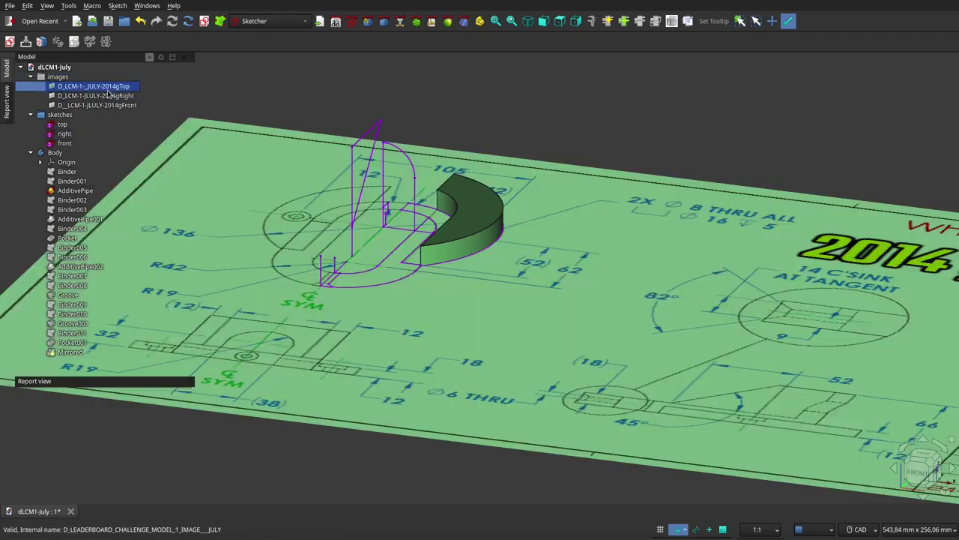
{"action": "double_click", "coordinate": [110, 96]}
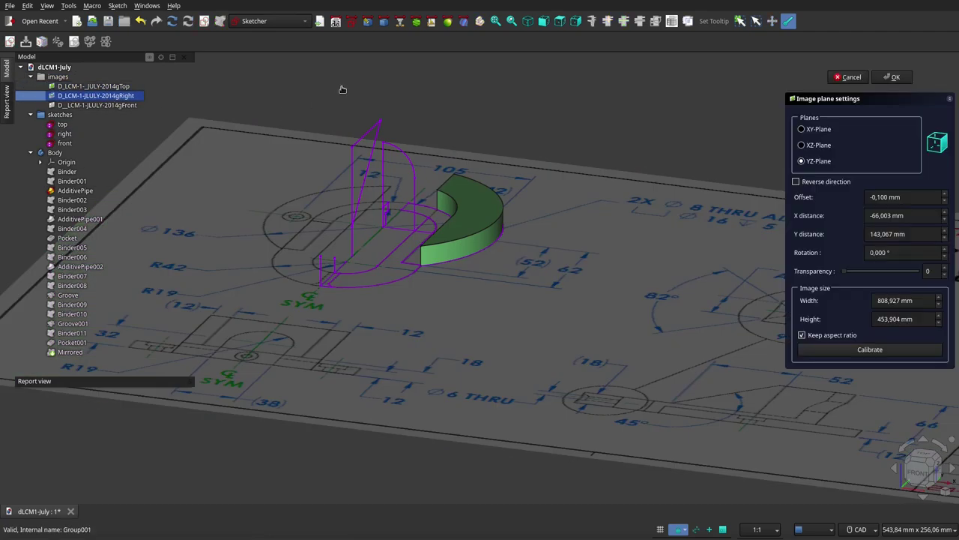
{"action": "left_click", "coordinate": [851, 77]}
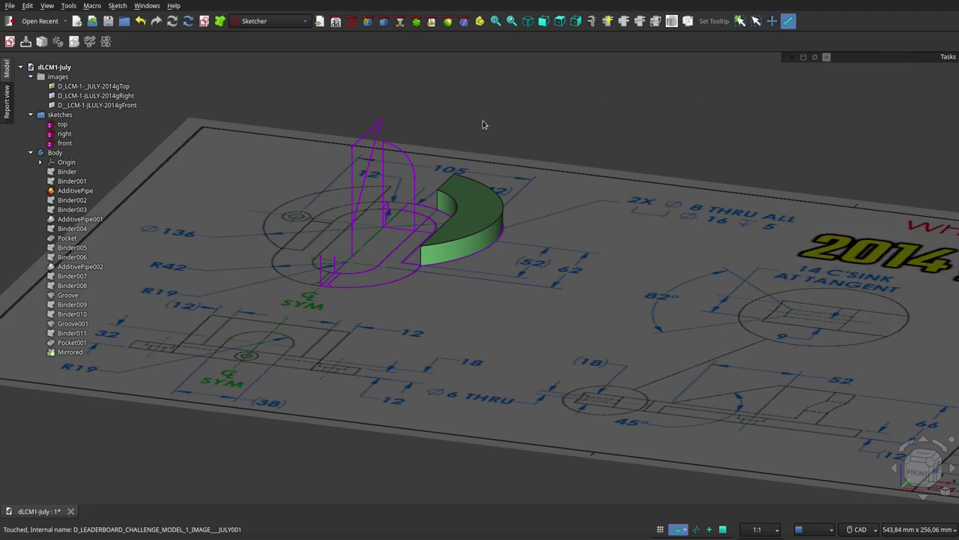
Step: Display the right-view image plane and zoom around to compare both sheets with the crescent solid
{"action": "left_click", "coordinate": [87, 96]}
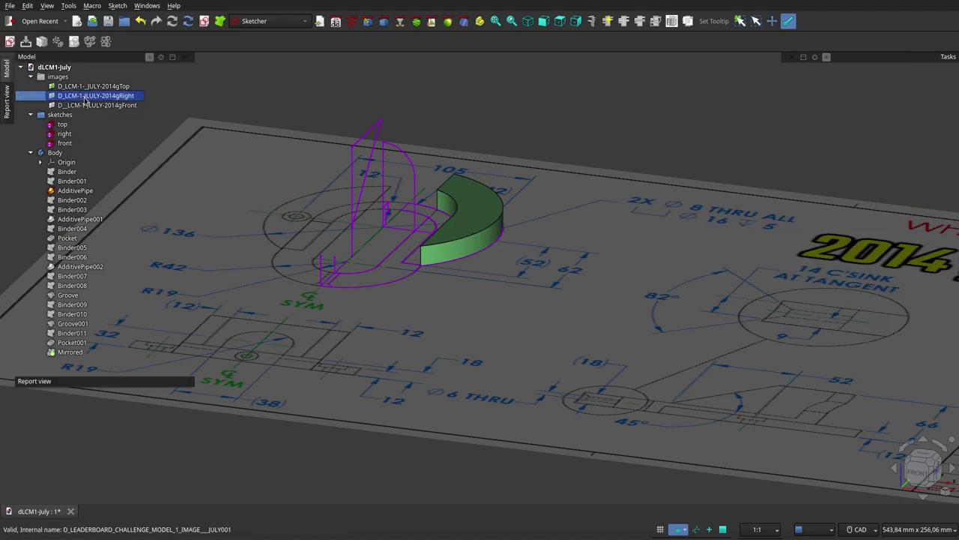
{"action": "scroll", "coordinate": [490, 287], "scroll_direction": "down", "scroll_amount": 2}
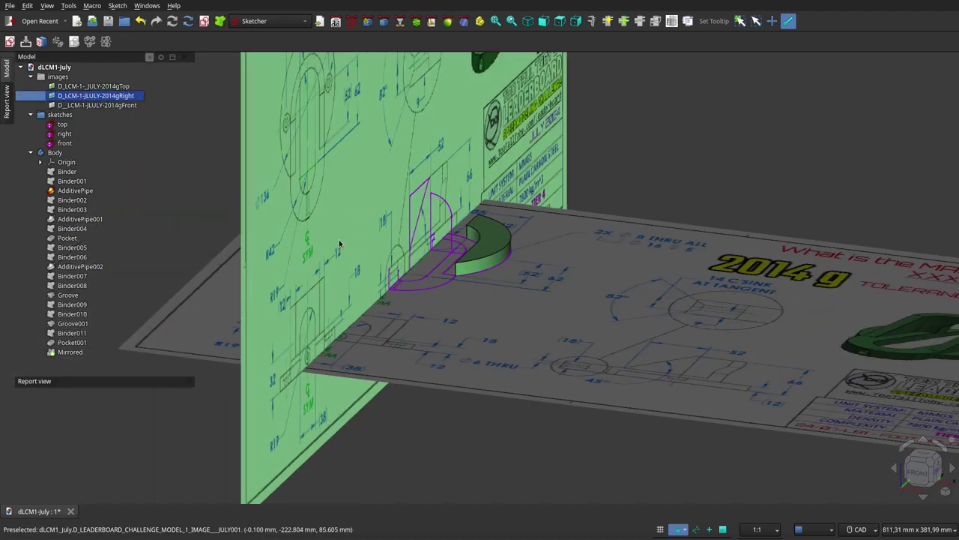
{"action": "middle_click_drag", "start_coordinate": [338, 247], "coordinate": [371, 265]}
{"action": "scroll", "coordinate": [371, 265], "scroll_direction": "down", "scroll_amount": 2}
{"action": "scroll", "coordinate": [450, 278], "scroll_direction": "down", "scroll_amount": 1}
{"action": "scroll", "coordinate": [628, 286], "scroll_direction": "up", "scroll_amount": 4}
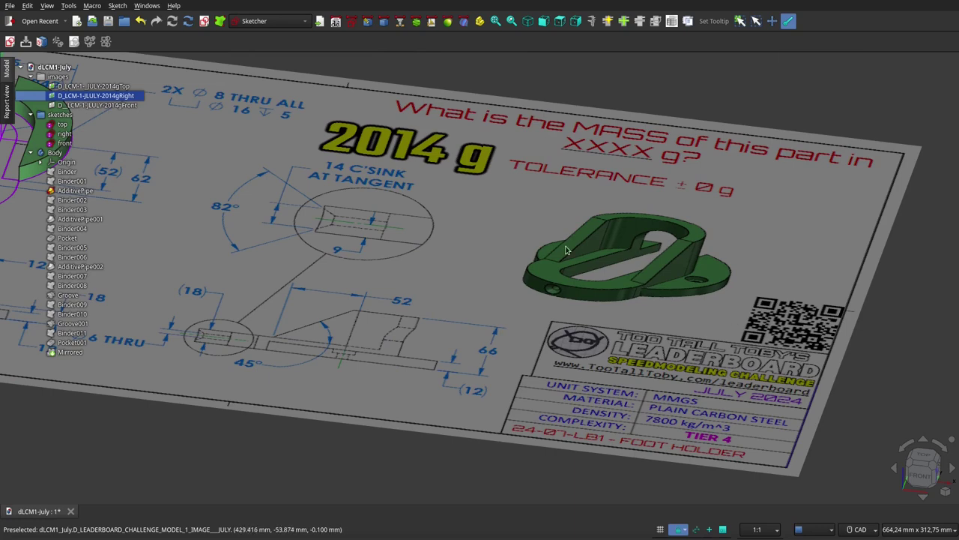
{"action": "scroll", "coordinate": [567, 250], "scroll_direction": "down", "scroll_amount": 2}
{"action": "scroll", "coordinate": [613, 285], "scroll_direction": "down", "scroll_amount": 1}
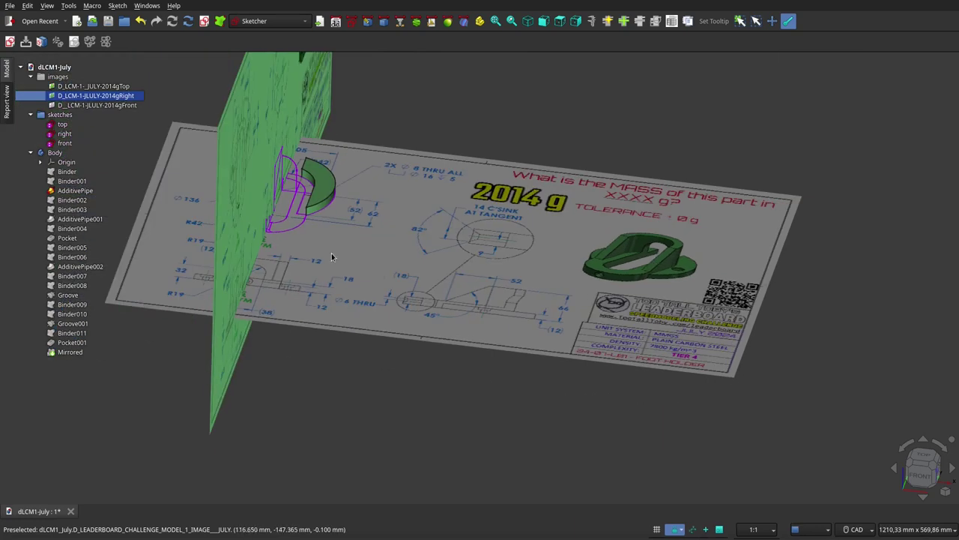
{"action": "left_click", "coordinate": [563, 112]}
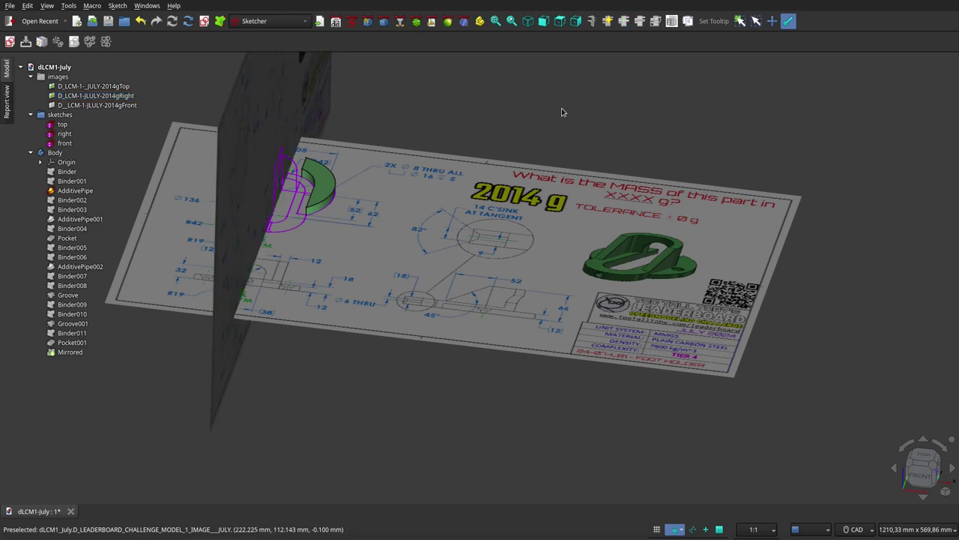
{"action": "scroll", "coordinate": [647, 211], "scroll_direction": "down", "scroll_amount": 2}
{"action": "scroll", "coordinate": [352, 225], "scroll_direction": "up", "scroll_amount": 1}
{"action": "scroll", "coordinate": [300, 217], "scroll_direction": "up", "scroll_amount": 2}
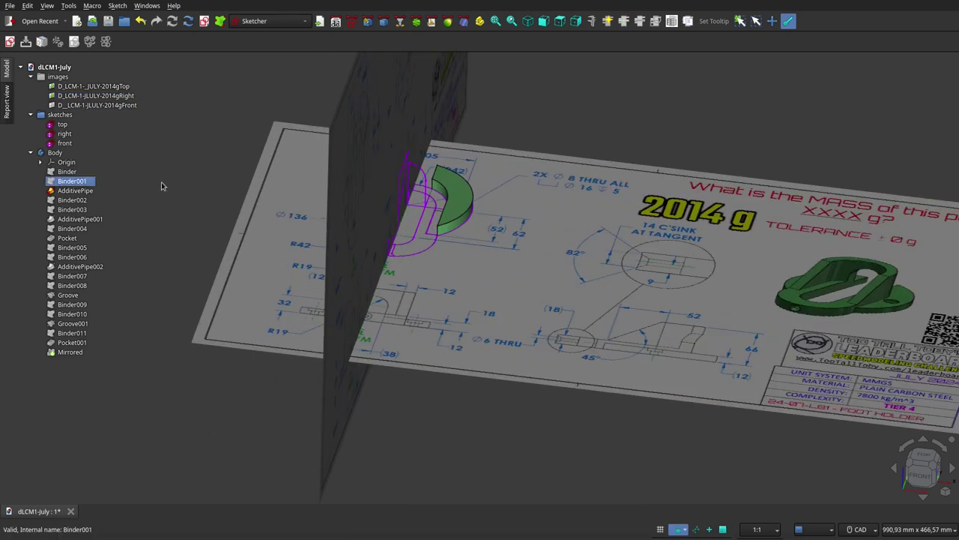
{"action": "left_click", "coordinate": [82, 203]}
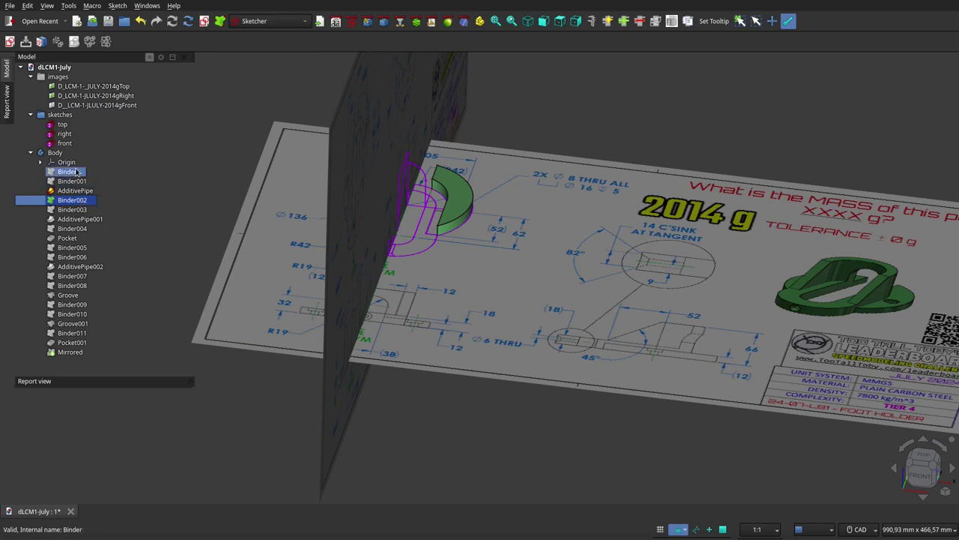
{"action": "left_click", "coordinate": [66, 78]}
Step: Hide the reference drawing images and orbit to a side view of the model
{"action": "key", "text": "space"}
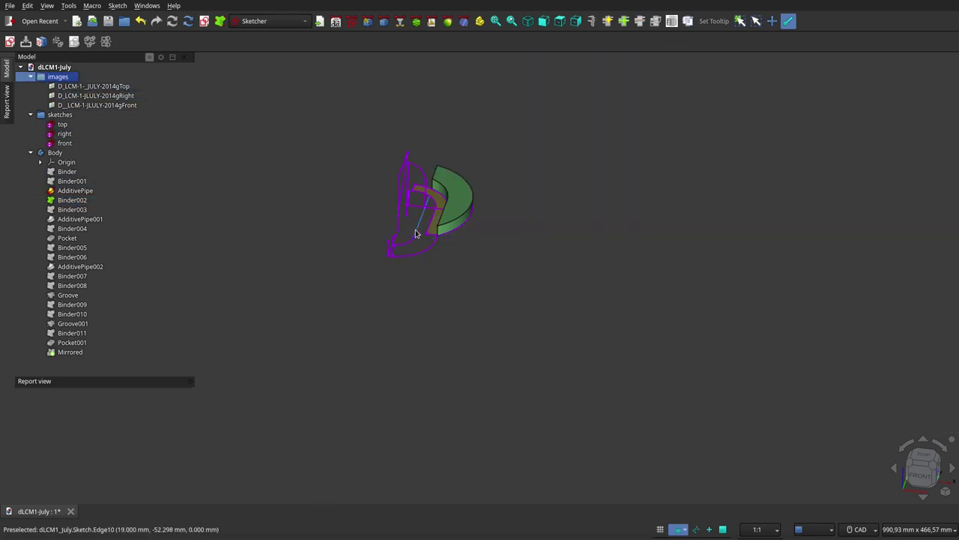
{"action": "scroll", "coordinate": [417, 233], "scroll_direction": "up", "scroll_amount": 2}
{"action": "scroll", "coordinate": [428, 208], "scroll_direction": "up", "scroll_amount": 3}
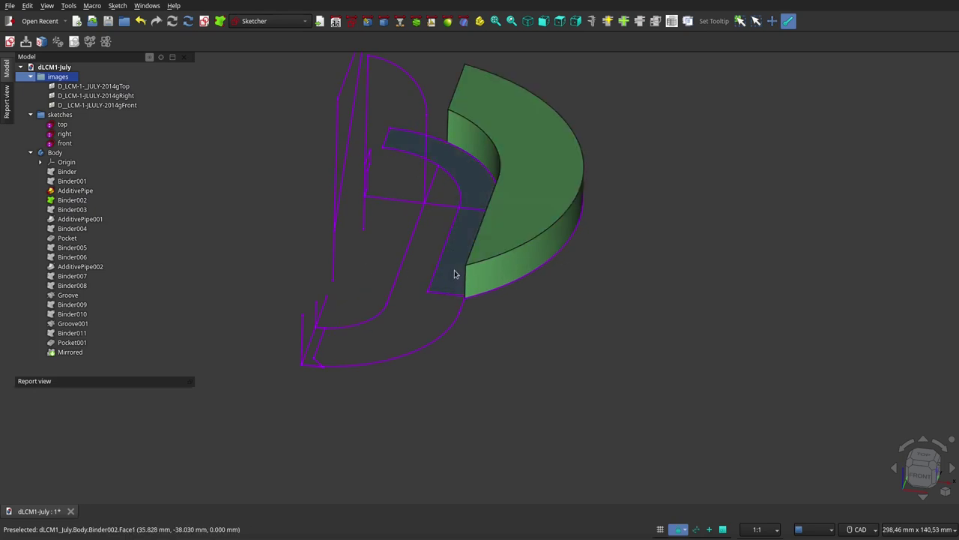
{"action": "mouse_move", "coordinate": [439, 272]}
{"action": "middle_mouse_down"}
{"action": "mouse_move", "coordinate": [403, 233]}
{"action": "mouse_move", "coordinate": [388, 167]}
{"action": "middle_mouse_up"}
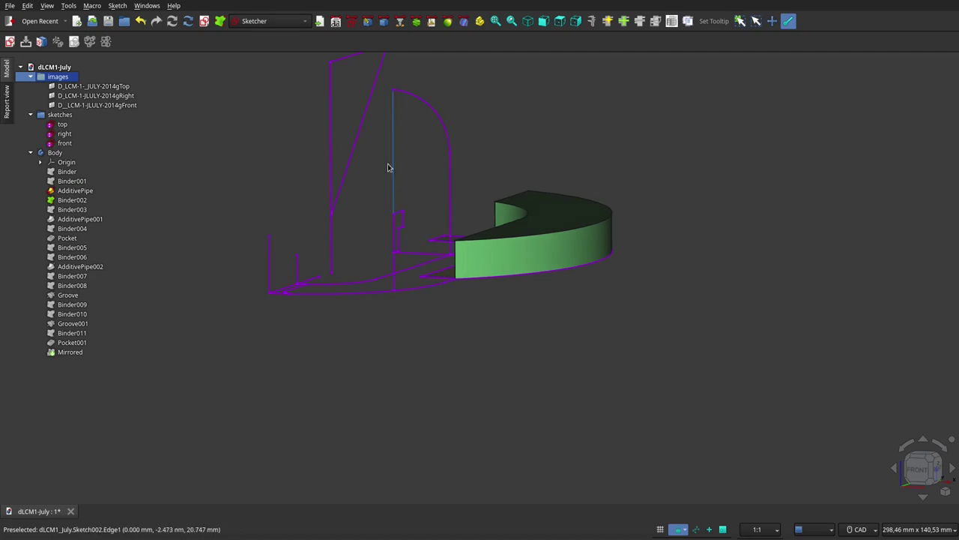
Step: Hide the sketches group and show Binder002 through AdditivePipe001, the tall curved wall
{"action": "left_click", "coordinate": [119, 208]}
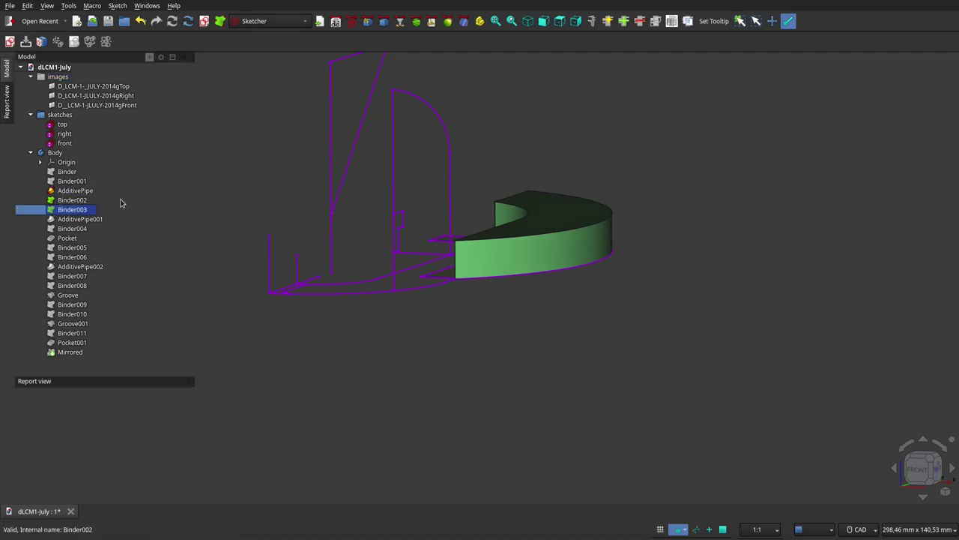
{"action": "left_click", "coordinate": [66, 116]}
{"action": "key", "text": "space"}
{"action": "mouse_move", "coordinate": [297, 217]}
{"action": "middle_mouse_down"}
{"action": "mouse_move", "coordinate": [407, 296]}
{"action": "mouse_move", "coordinate": [424, 349]}
{"action": "mouse_move", "coordinate": [443, 332]}
{"action": "mouse_move", "coordinate": [411, 319]}
{"action": "middle_mouse_up"}
{"action": "left_click", "coordinate": [74, 200]}
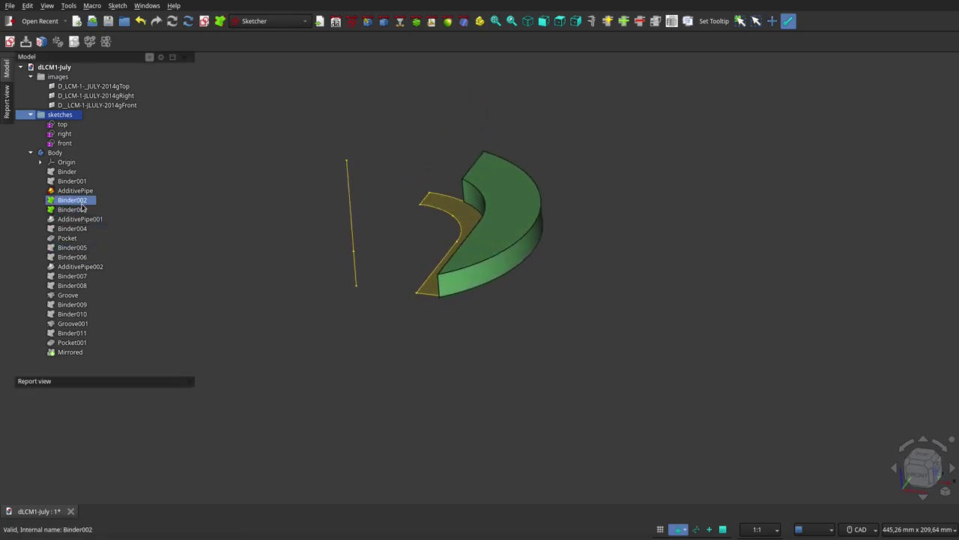
{"action": "left_click", "coordinate": [80, 219], "text": "shift"}
{"action": "key", "text": "space"}
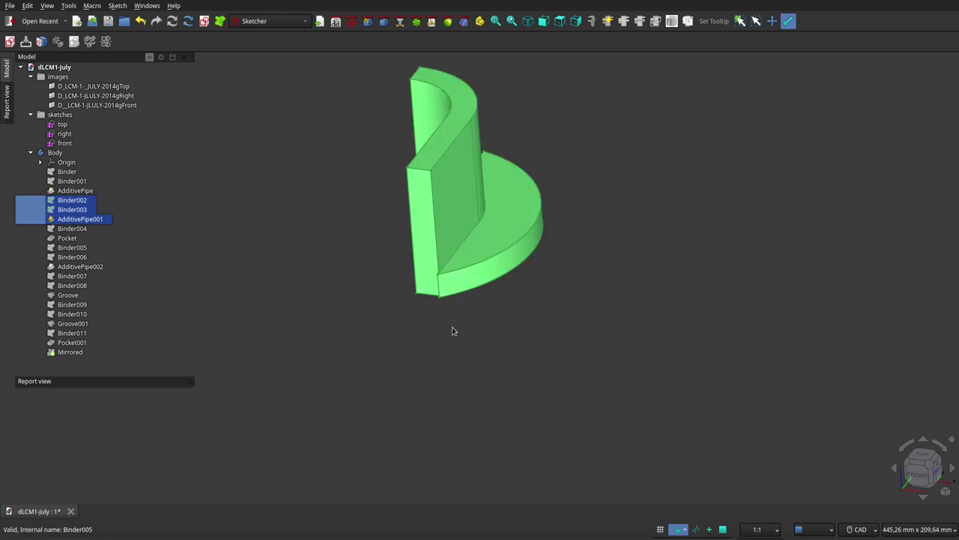
{"action": "left_click", "coordinate": [576, 324]}
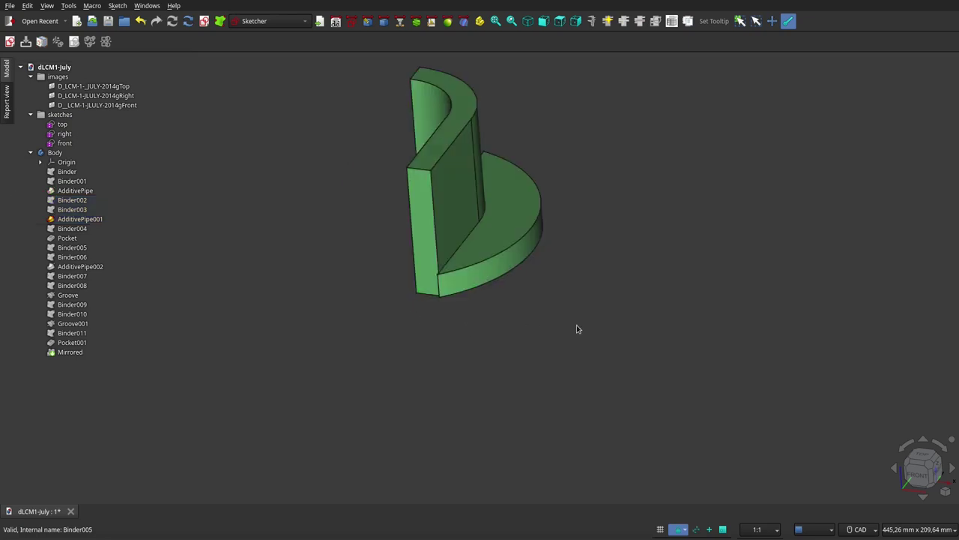
{"action": "left_click", "coordinate": [577, 21]}
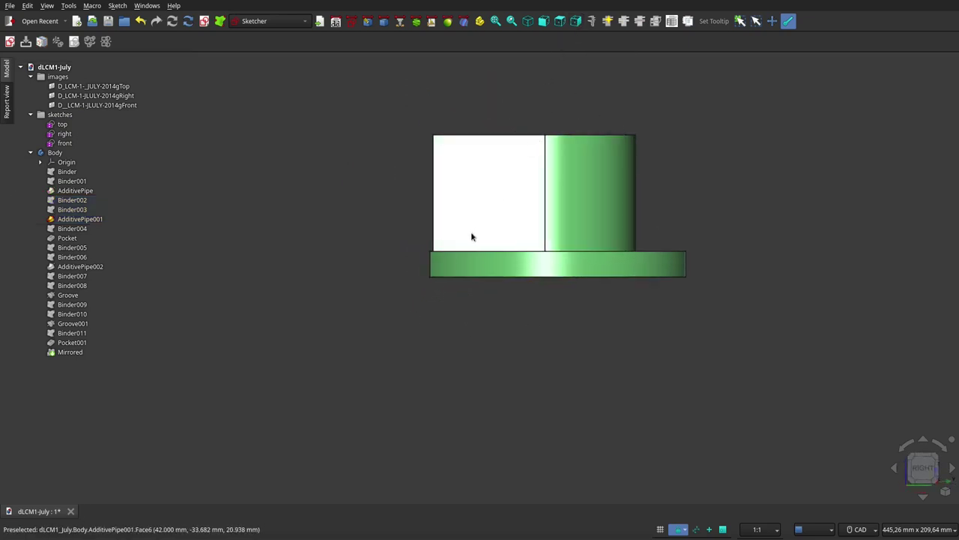
{"action": "left_click", "coordinate": [63, 152]}
{"action": "left_click", "coordinate": [84, 87]}
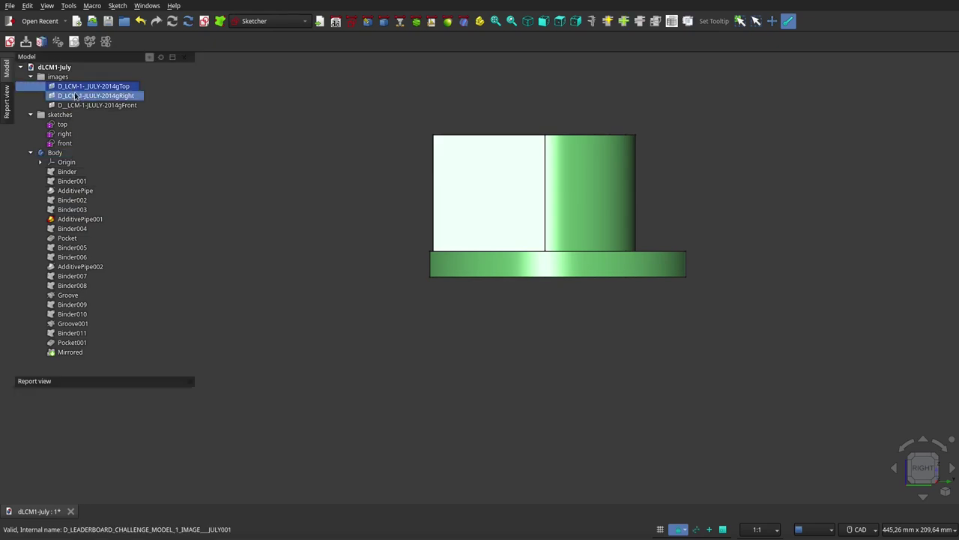
{"action": "left_click", "coordinate": [83, 95]}
{"action": "key", "text": "space"}
{"action": "scroll", "coordinate": [316, 382], "scroll_direction": "down", "scroll_amount": 4}
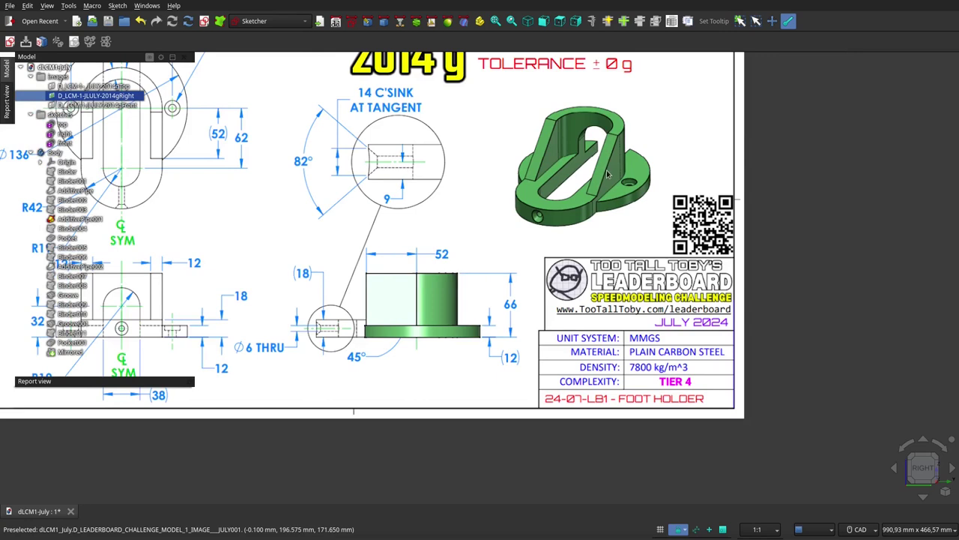
{"action": "key", "text": "space"}
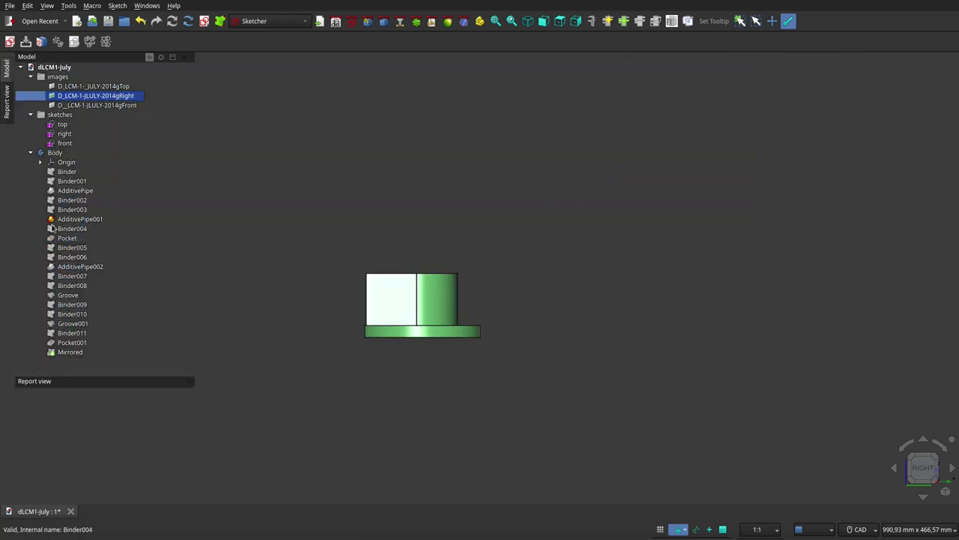
{"action": "mouse_move", "coordinate": [455, 367]}
{"action": "middle_mouse_down"}
{"action": "mouse_move", "coordinate": [632, 443]}
{"action": "mouse_move", "coordinate": [614, 300]}
{"action": "mouse_move", "coordinate": [577, 195]}
{"action": "middle_mouse_up"}
Step: Show the sketches group again and orbit around the wall's flat and curved faces
{"action": "middle_click_drag", "start_coordinate": [515, 265], "coordinate": [300, 217]}
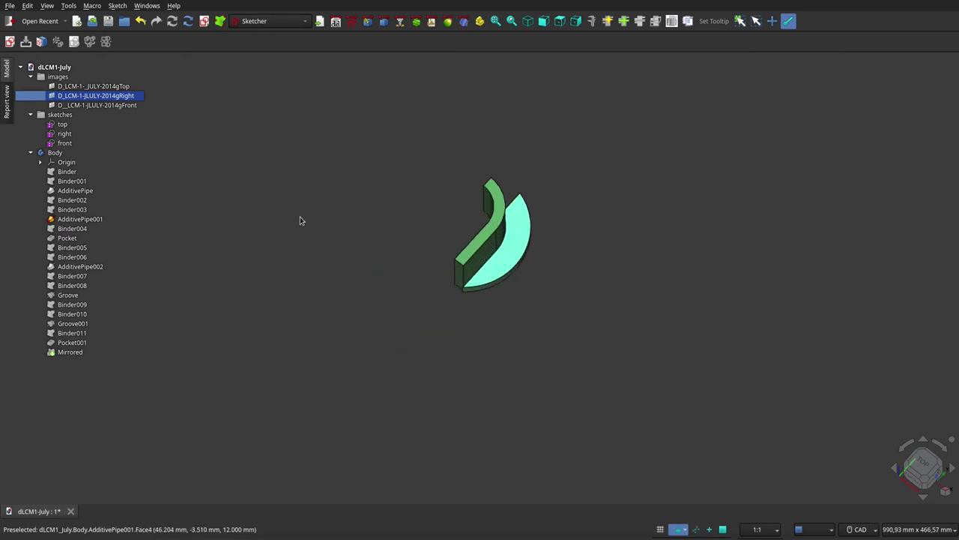
{"action": "left_click", "coordinate": [60, 114]}
{"action": "key", "text": "space"}
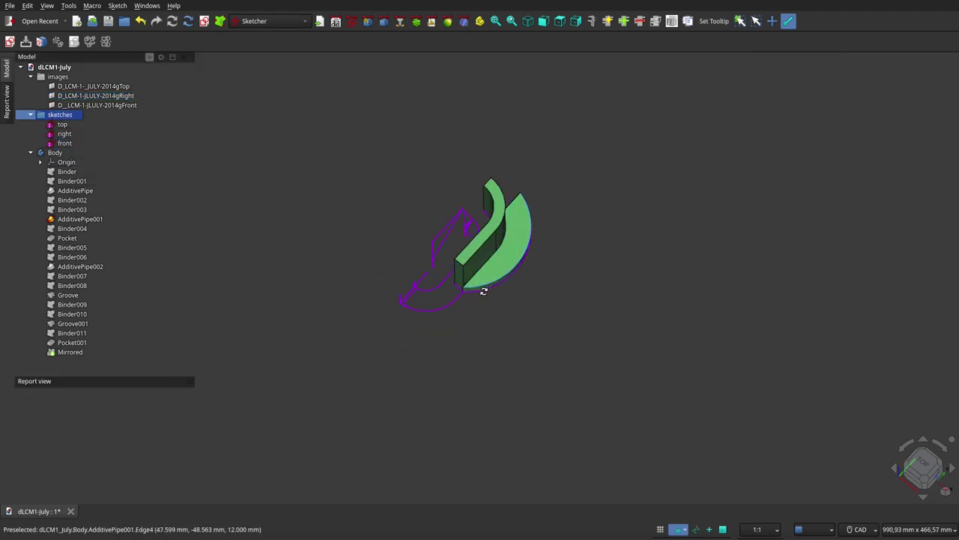
{"action": "mouse_move", "coordinate": [484, 287]}
{"action": "middle_mouse_down"}
{"action": "mouse_move", "coordinate": [568, 255]}
{"action": "mouse_move", "coordinate": [548, 216]}
{"action": "mouse_move", "coordinate": [489, 235]}
{"action": "middle_mouse_up"}
{"action": "scroll", "coordinate": [450, 262], "scroll_direction": "up", "scroll_amount": 2}
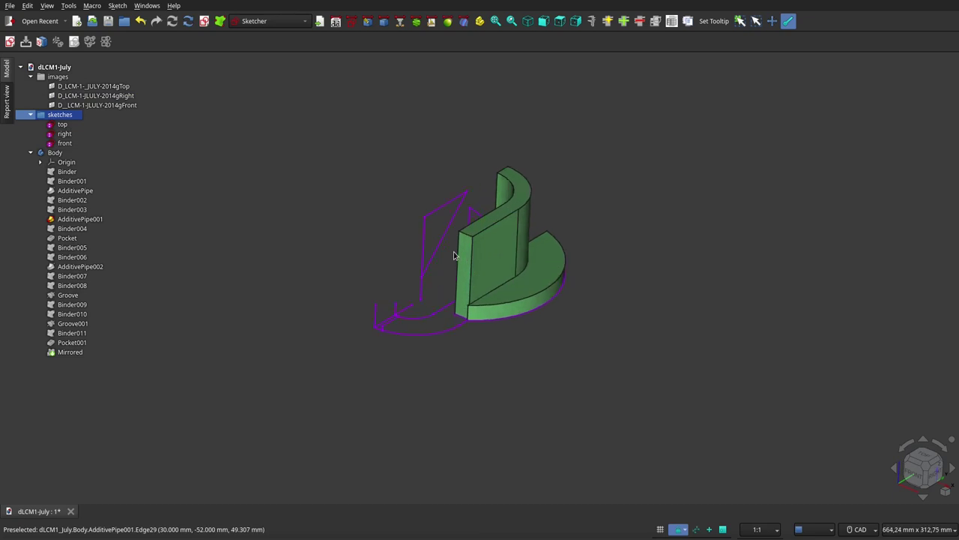
{"action": "scroll", "coordinate": [337, 344], "scroll_direction": "up", "scroll_amount": 4}
{"action": "mouse_move", "coordinate": [337, 344]}
{"action": "middle_mouse_down"}
{"action": "mouse_move", "coordinate": [501, 368]}
{"action": "mouse_move", "coordinate": [595, 339]}
{"action": "middle_mouse_up"}
{"action": "scroll", "coordinate": [596, 339], "scroll_direction": "down", "scroll_amount": 2}
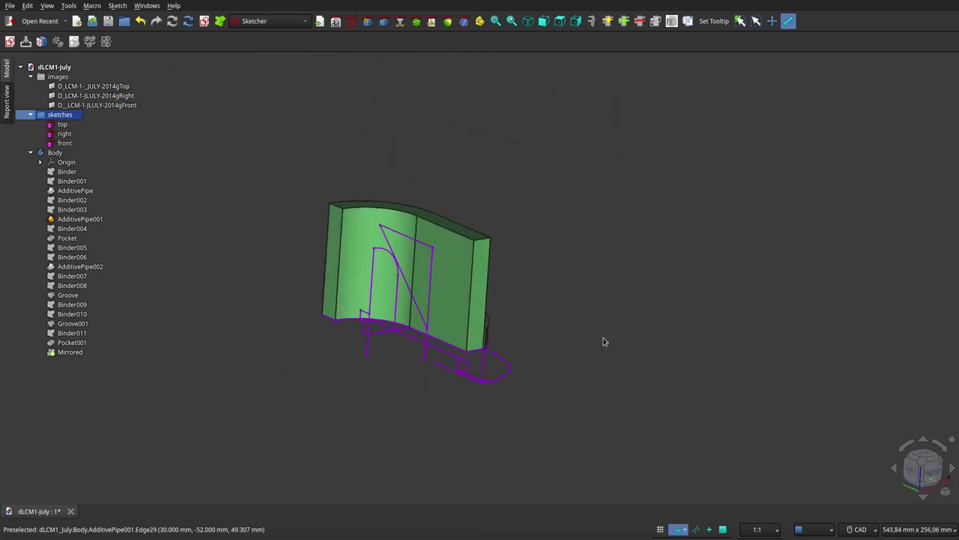
{"action": "scroll", "coordinate": [385, 317], "scroll_direction": "up", "scroll_amount": 1}
{"action": "scroll", "coordinate": [385, 317], "scroll_direction": "up", "scroll_amount": 1}
Step: Examine the Binder004 slanted profile plane from several angles, then pick the Pocket feature
{"action": "left_click", "coordinate": [75, 233]}
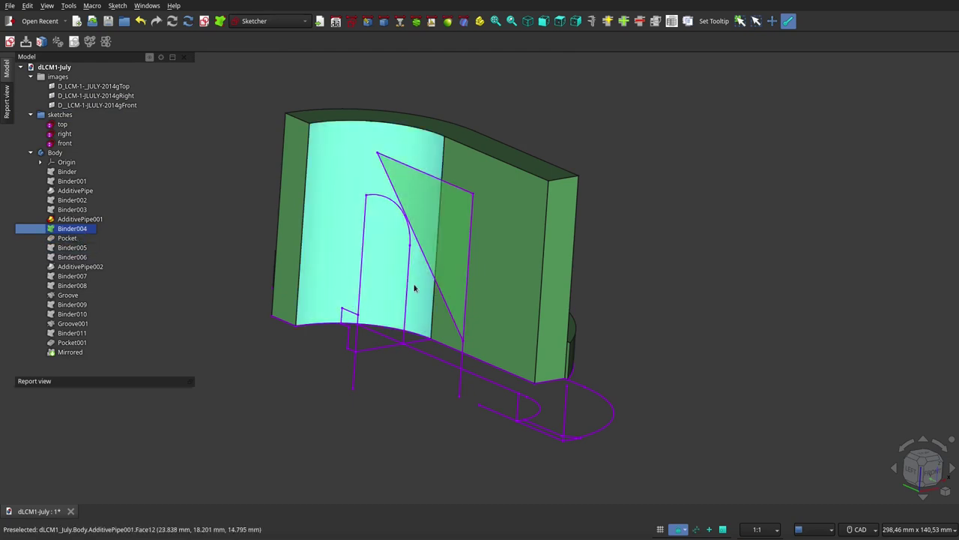
{"action": "mouse_move", "coordinate": [670, 188]}
{"action": "middle_mouse_down"}
{"action": "mouse_move", "coordinate": [634, 227]}
{"action": "mouse_move", "coordinate": [645, 231]}
{"action": "mouse_move", "coordinate": [610, 262]}
{"action": "middle_mouse_up"}
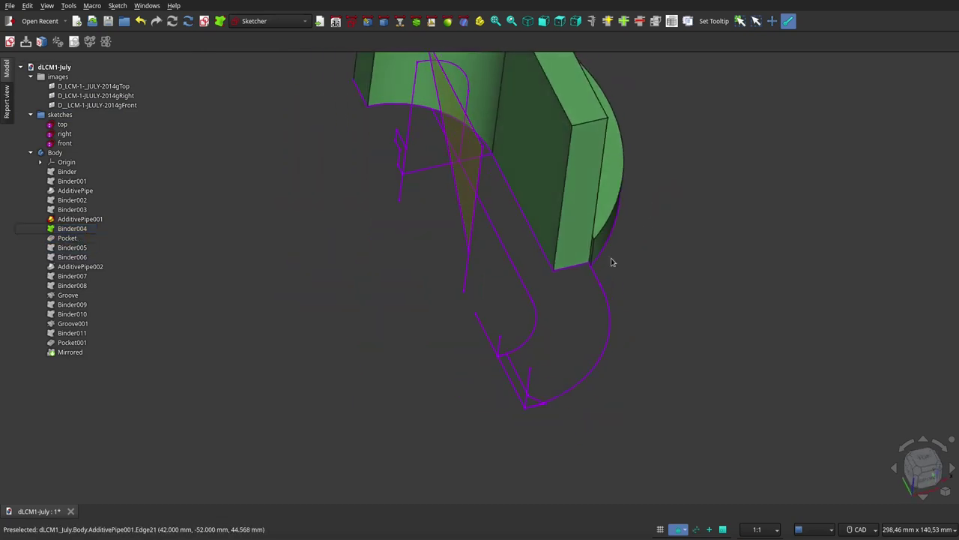
{"action": "mouse_move", "coordinate": [410, 345]}
{"action": "middle_mouse_down"}
{"action": "mouse_move", "coordinate": [454, 349]}
{"action": "mouse_move", "coordinate": [476, 323]}
{"action": "mouse_move", "coordinate": [500, 324]}
{"action": "mouse_move", "coordinate": [450, 325]}
{"action": "middle_mouse_up"}
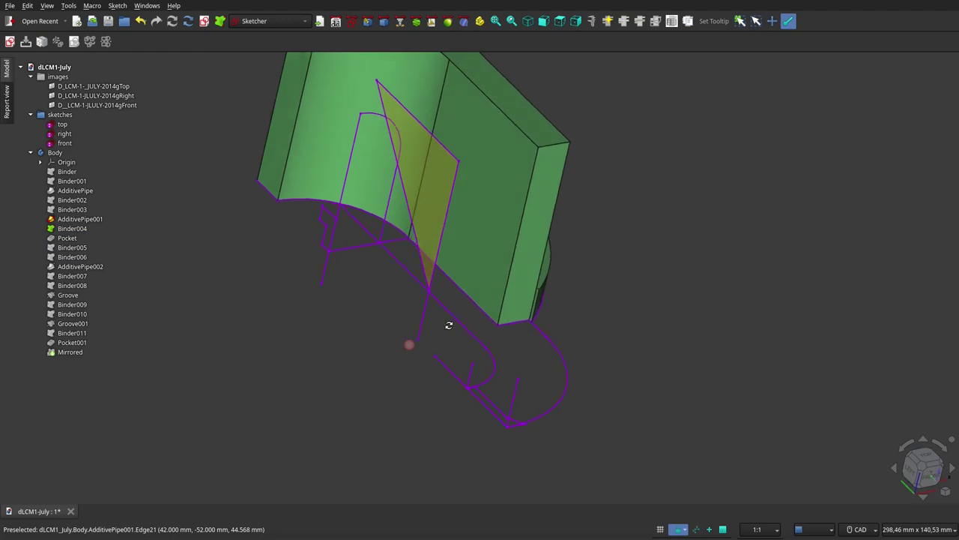
{"action": "left_click", "coordinate": [66, 238]}
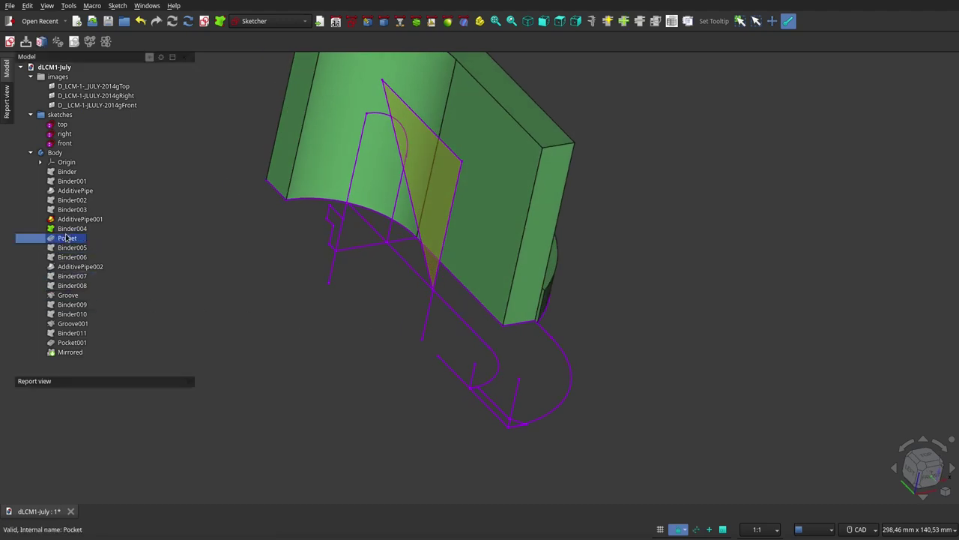
Step: Show the Pocket result so the curved wall becomes a thinner slab
{"action": "key", "text": "space"}
{"action": "left_click", "coordinate": [587, 226]}
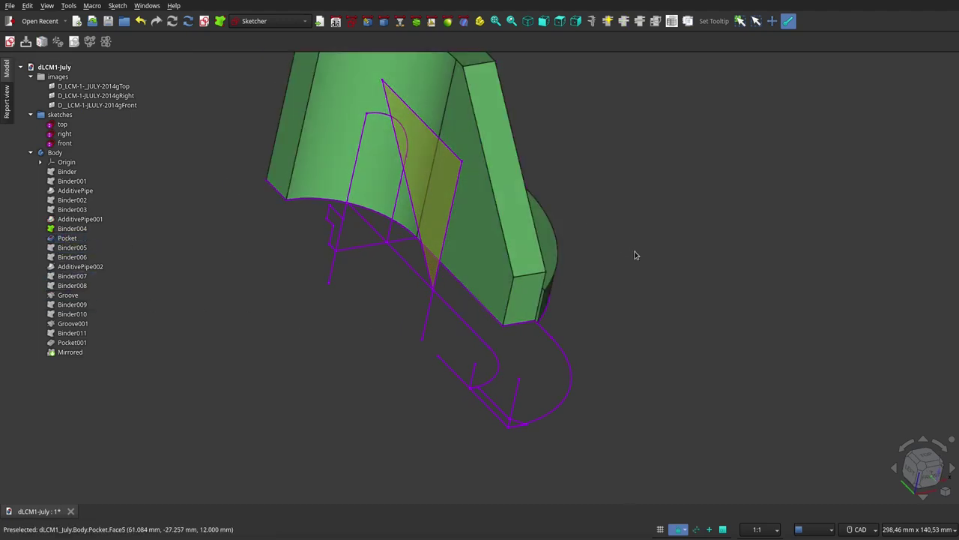
{"action": "mouse_move", "coordinate": [635, 255]}
{"action": "middle_mouse_down"}
{"action": "mouse_move", "coordinate": [525, 274]}
{"action": "mouse_move", "coordinate": [330, 272]}
{"action": "middle_mouse_up"}
{"action": "mouse_move", "coordinate": [544, 291]}
{"action": "middle_mouse_down"}
{"action": "mouse_move", "coordinate": [518, 302]}
{"action": "mouse_move", "coordinate": [512, 323]}
{"action": "middle_mouse_up"}
Step: Review Binder004 and Binder005 against the trimmed wall from new angles
{"action": "left_click", "coordinate": [78, 228]}
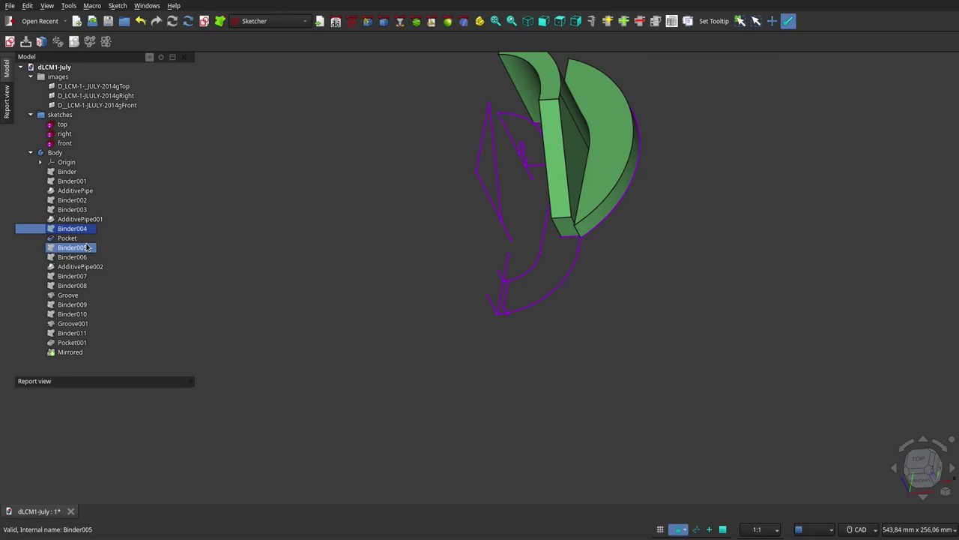
{"action": "middle_click_drag", "start_coordinate": [525, 337], "coordinate": [578, 371]}
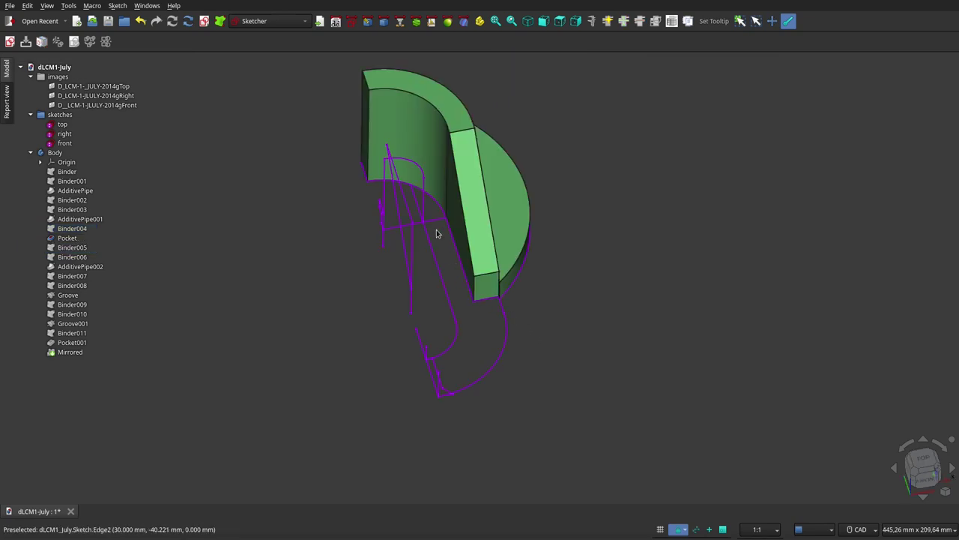
{"action": "mouse_move", "coordinate": [502, 383]}
{"action": "middle_mouse_down"}
{"action": "mouse_move", "coordinate": [450, 388]}
{"action": "mouse_move", "coordinate": [462, 369]}
{"action": "middle_mouse_up"}
{"action": "left_click", "coordinate": [80, 248]}
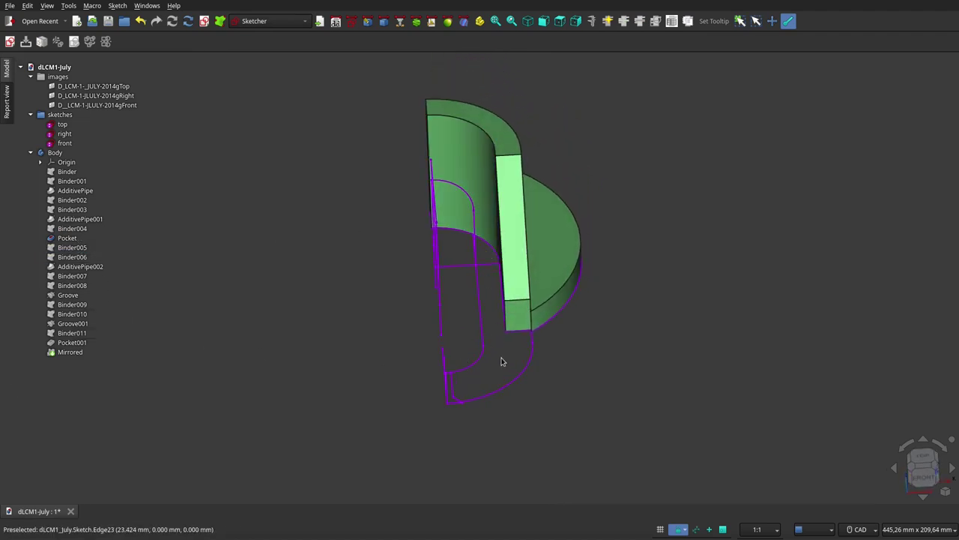
Step: Inspect Binder005 and Binder006 and toggle the sketches group's visibility
{"action": "left_click", "coordinate": [72, 248]}
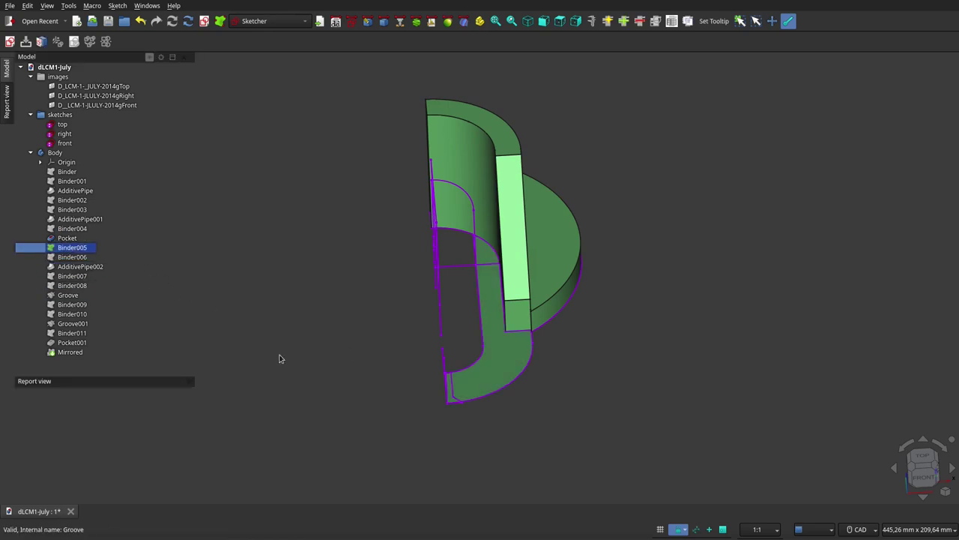
{"action": "left_click", "coordinate": [79, 259]}
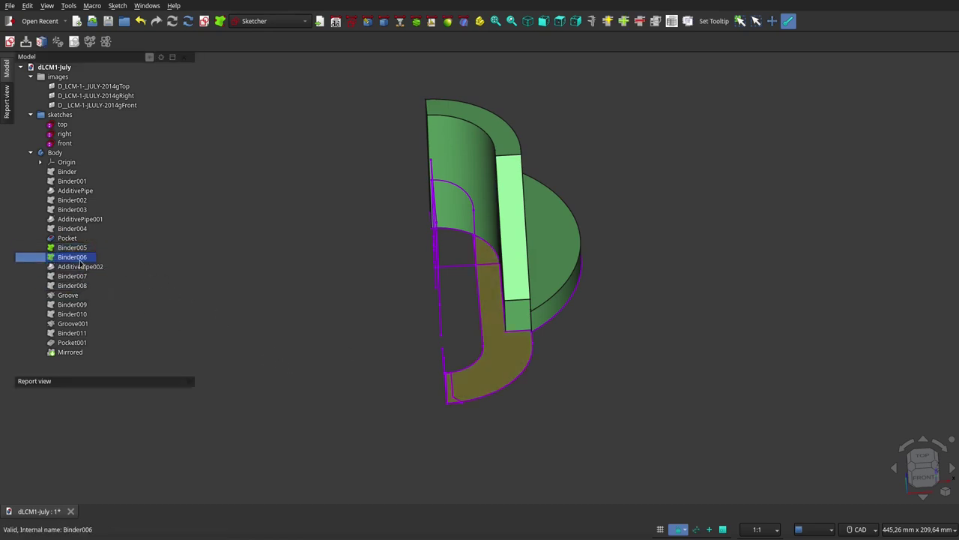
{"action": "middle_click_drag", "start_coordinate": [308, 330], "coordinate": [374, 336]}
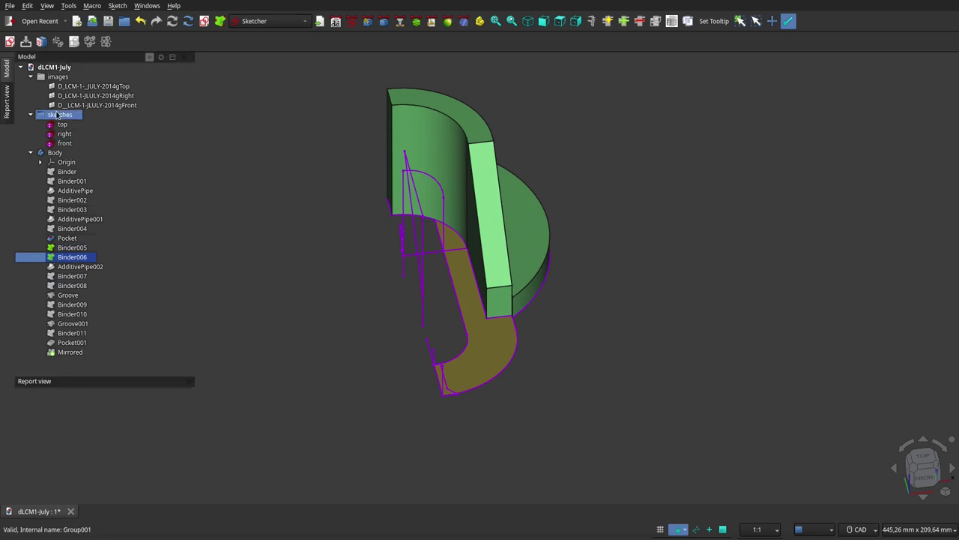
{"action": "left_click", "coordinate": [56, 114]}
{"action": "key", "text": "space"}
{"action": "mouse_move", "coordinate": [410, 330]}
{"action": "middle_mouse_down"}
{"action": "mouse_move", "coordinate": [370, 260]}
{"action": "mouse_move", "coordinate": [395, 289]}
{"action": "middle_mouse_up"}
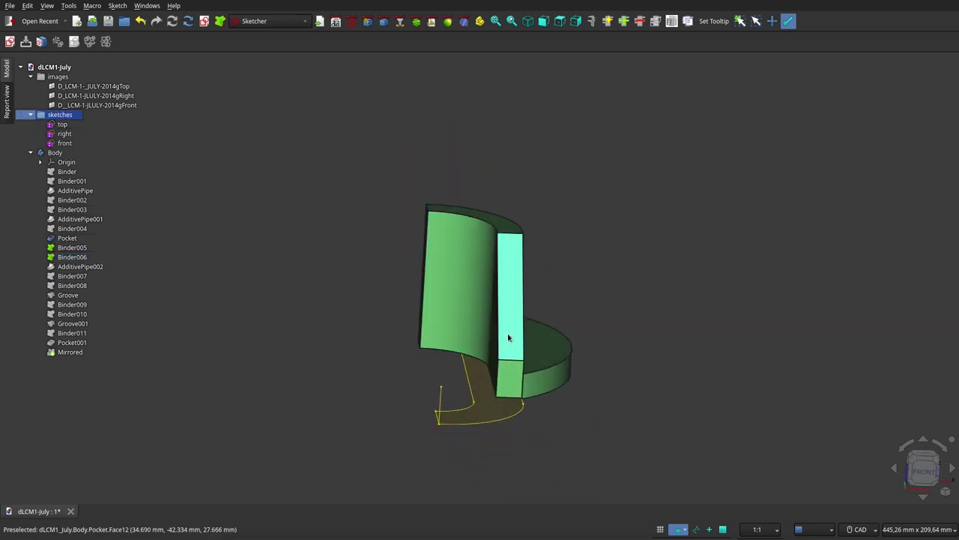
{"action": "left_click_drag", "start_coordinate": [72, 257], "coordinate": [72, 247]}
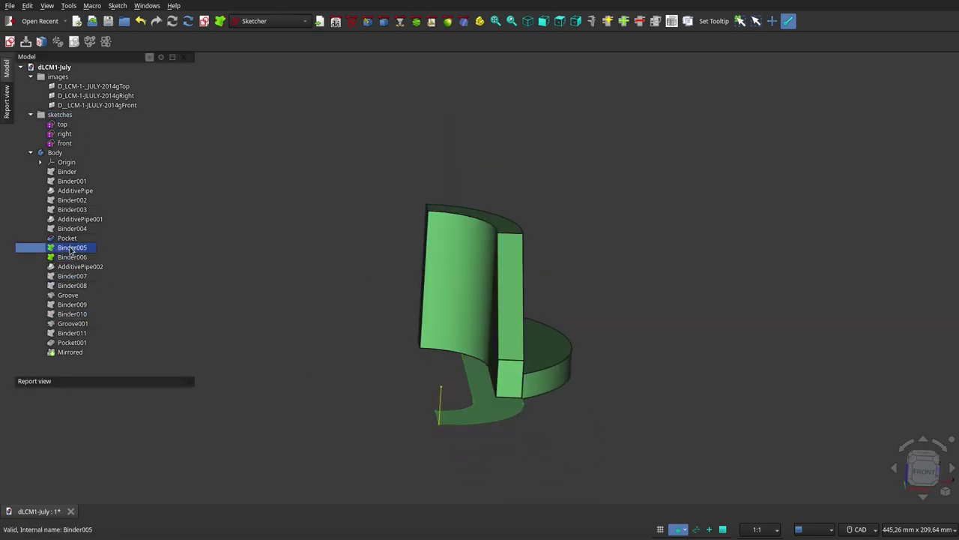
{"action": "left_click", "coordinate": [330, 296]}
{"action": "middle_click_drag", "start_coordinate": [343, 274], "coordinate": [320, 301]}
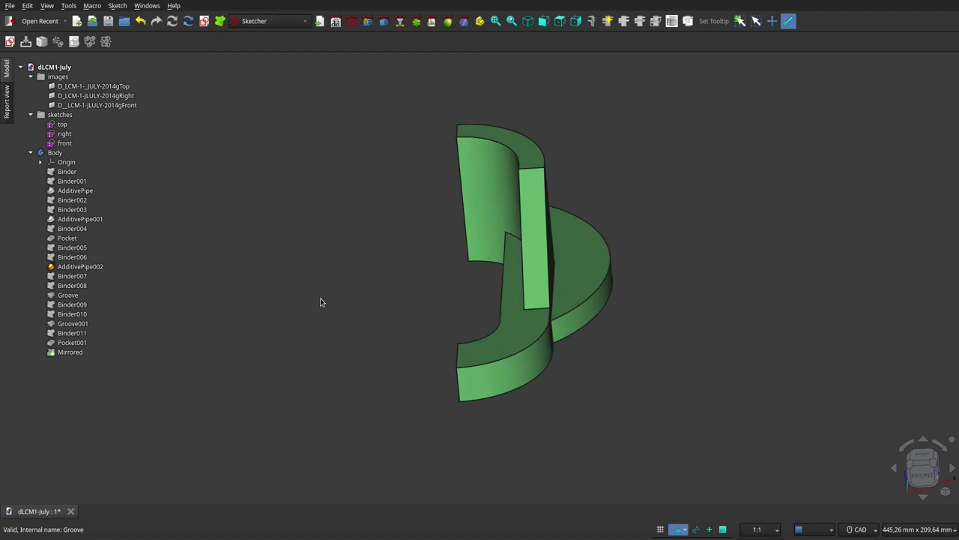
{"action": "mouse_move", "coordinate": [345, 316]}
{"action": "middle_mouse_down"}
{"action": "mouse_move", "coordinate": [272, 306]}
{"action": "mouse_move", "coordinate": [269, 317]}
{"action": "mouse_move", "coordinate": [240, 306]}
{"action": "mouse_move", "coordinate": [262, 328]}
{"action": "mouse_move", "coordinate": [319, 340]}
{"action": "mouse_move", "coordinate": [328, 316]}
{"action": "mouse_move", "coordinate": [390, 322]}
{"action": "middle_mouse_up"}
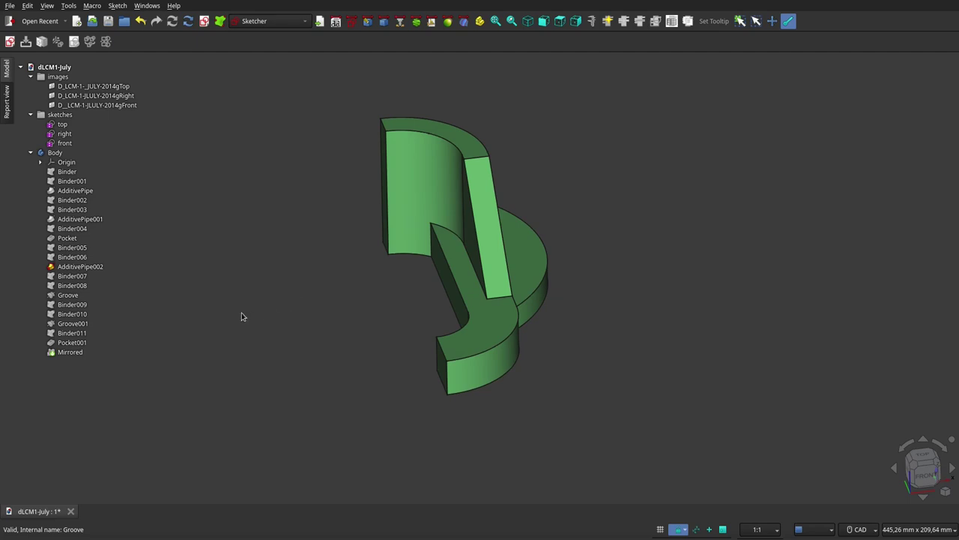
Step: Hide the AdditivePipe002 solid and inspect Binder007 and Binder008 among the sketch wireframes
{"action": "left_click", "coordinate": [73, 276]}
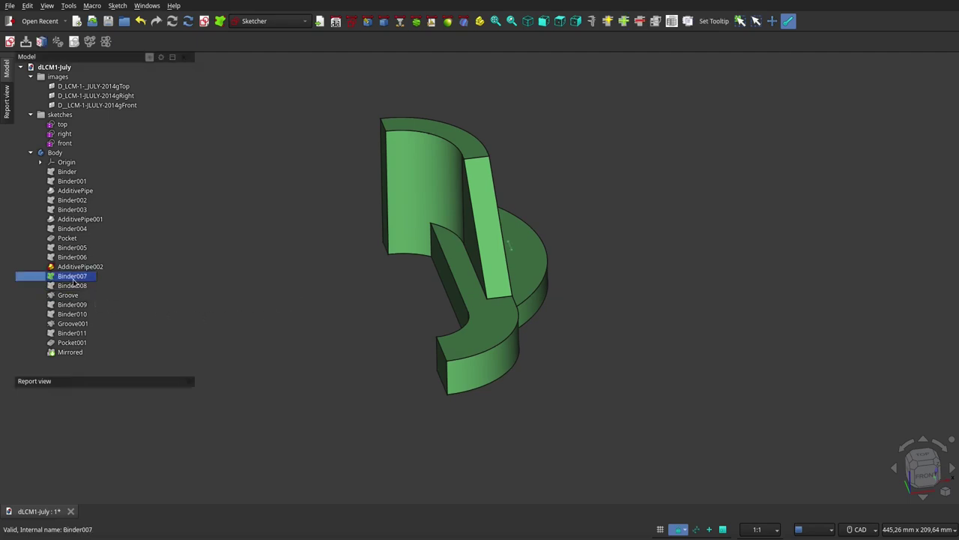
{"action": "middle_click_drag", "start_coordinate": [542, 285], "coordinate": [464, 340]}
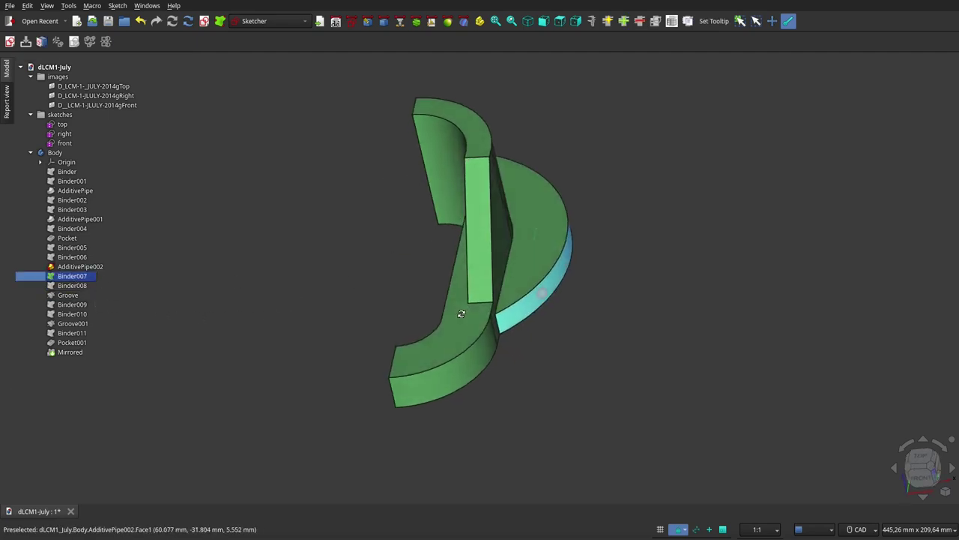
{"action": "left_click", "coordinate": [83, 267]}
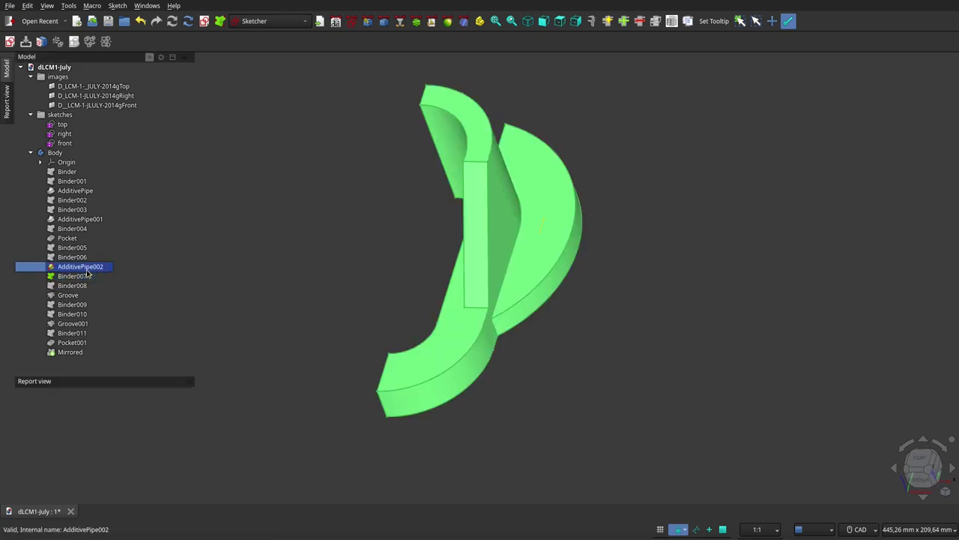
{"action": "key", "text": "space"}
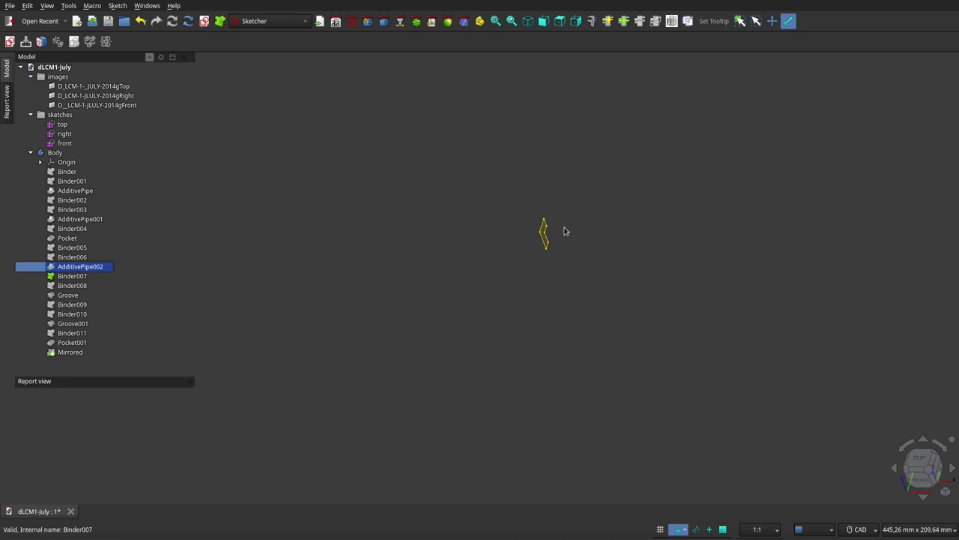
{"action": "left_click", "coordinate": [82, 286]}
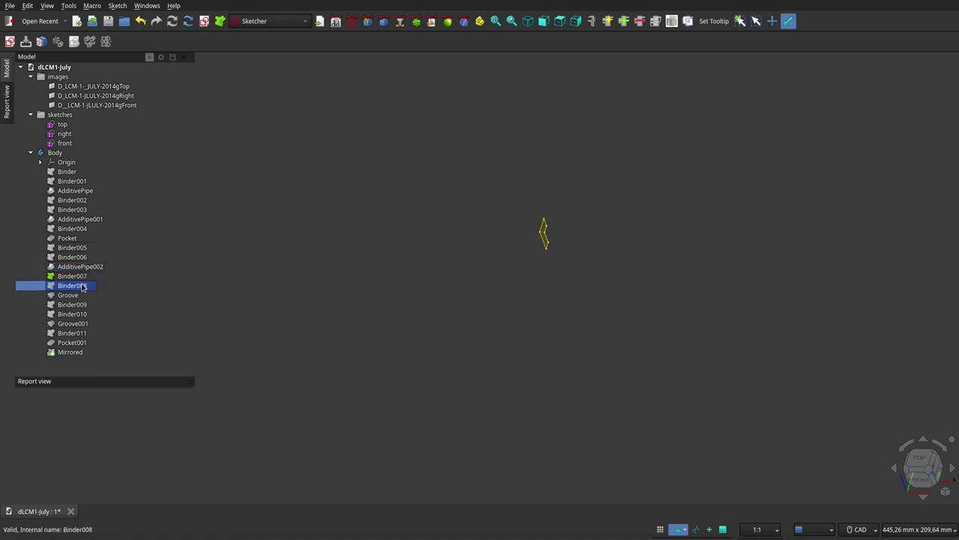
{"action": "left_click", "coordinate": [541, 278]}
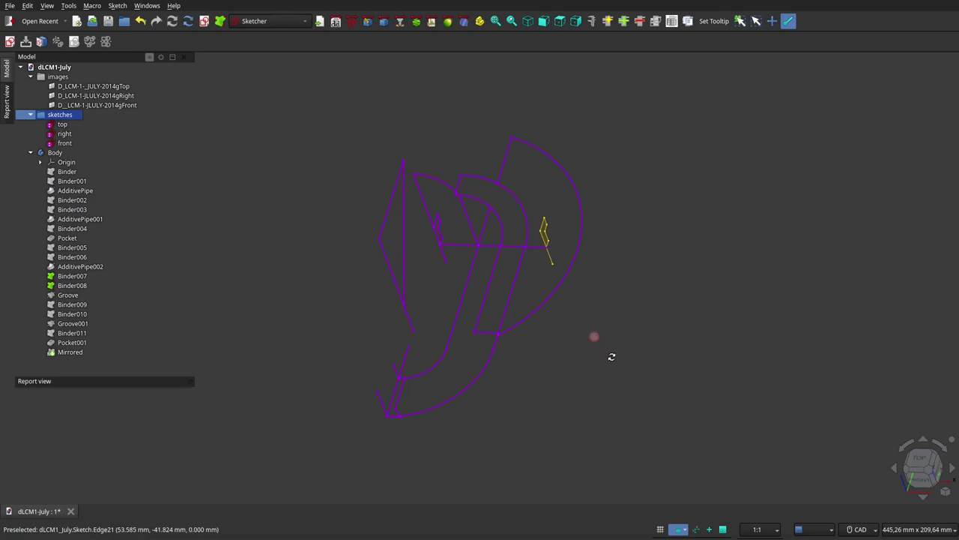
{"action": "middle_click_drag", "start_coordinate": [612, 357], "coordinate": [543, 339]}
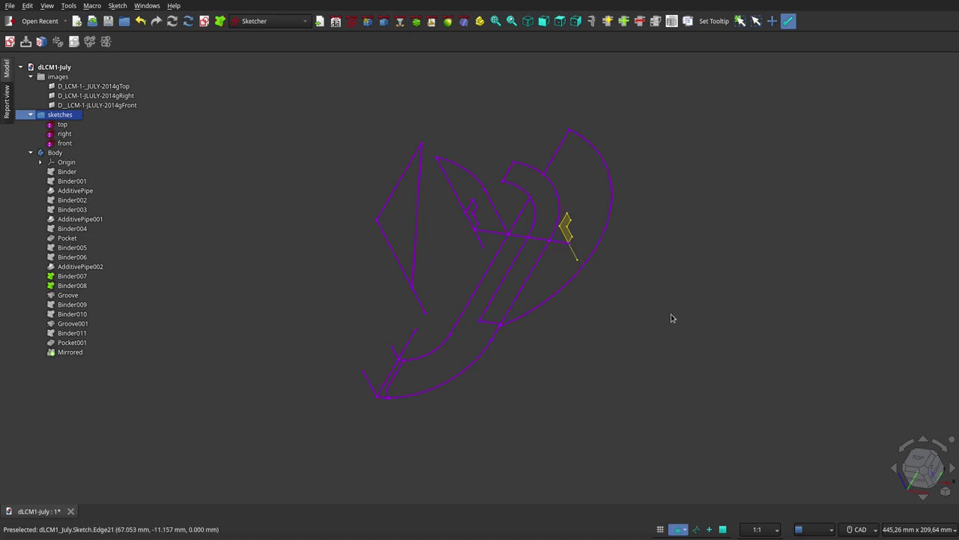
Step: Make the AdditivePipe002 solid visible again and orbit to a new angle
{"action": "left_click", "coordinate": [91, 267]}
{"action": "key", "text": "space"}
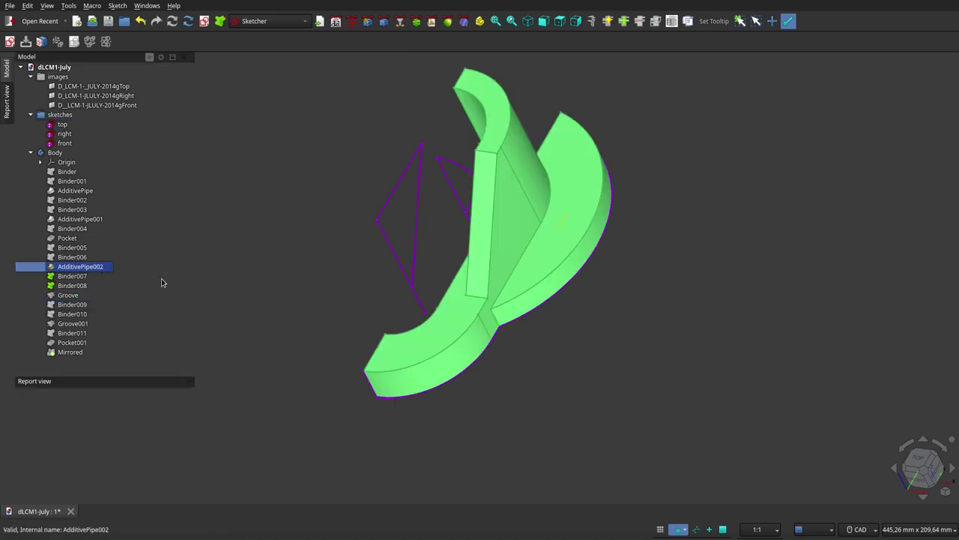
{"action": "left_click", "coordinate": [583, 358]}
{"action": "mouse_move", "coordinate": [582, 356]}
{"action": "middle_mouse_down"}
{"action": "mouse_move", "coordinate": [550, 360]}
{"action": "mouse_move", "coordinate": [572, 383]}
{"action": "middle_mouse_up"}
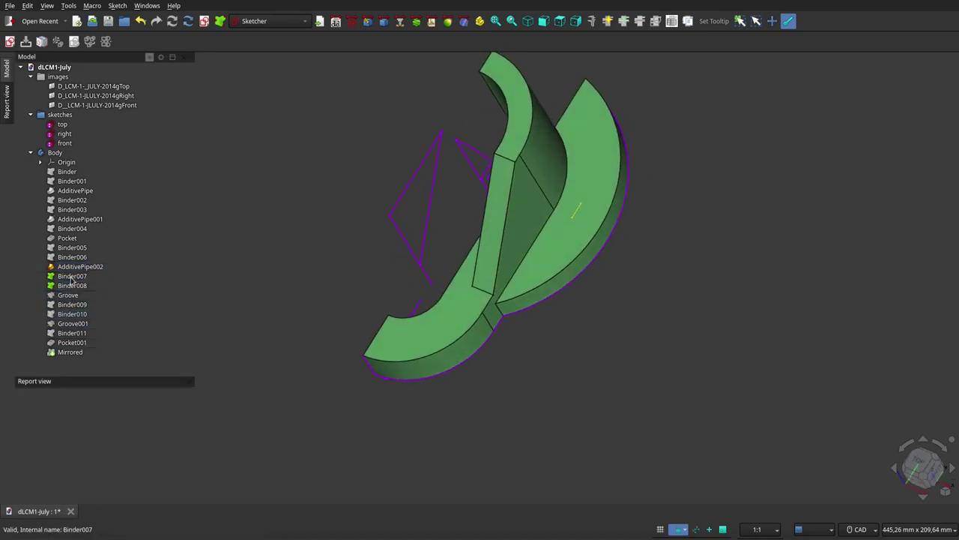
Step: Show Binder007, Binder008 and Groove, then orbit to inspect the counterbored hole in the flange
{"action": "left_click_drag", "start_coordinate": [75, 281], "coordinate": [74, 296]}
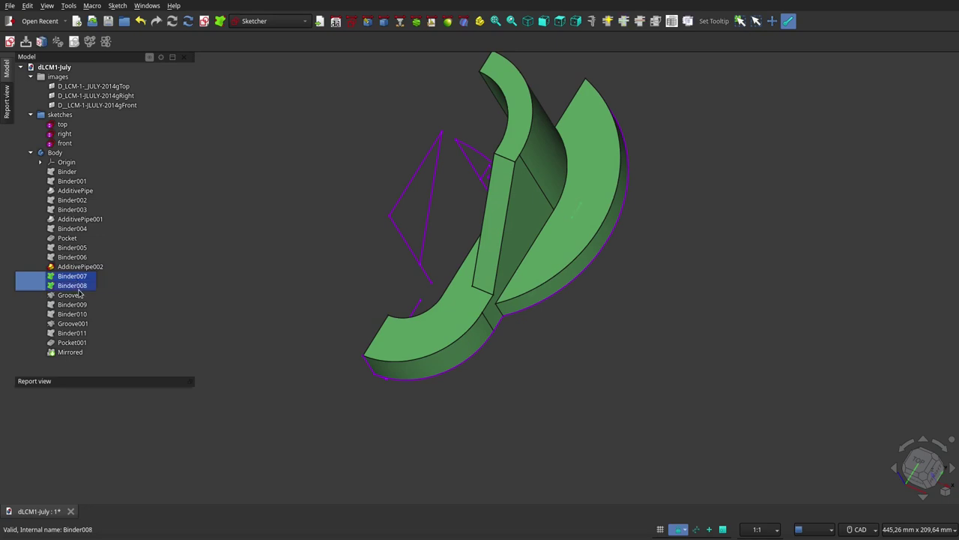
{"action": "left_click", "coordinate": [529, 390]}
{"action": "mouse_move", "coordinate": [529, 390]}
{"action": "middle_mouse_down"}
{"action": "mouse_move", "coordinate": [600, 417]}
{"action": "mouse_move", "coordinate": [531, 368]}
{"action": "mouse_move", "coordinate": [640, 344]}
{"action": "mouse_move", "coordinate": [538, 422]}
{"action": "middle_mouse_up"}
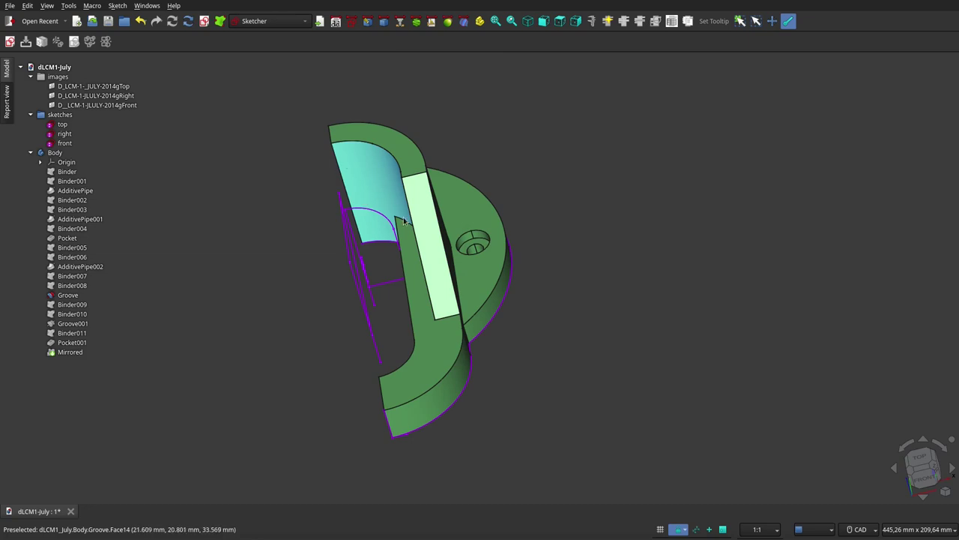
{"action": "mouse_move", "coordinate": [497, 370]}
{"action": "middle_mouse_down"}
{"action": "mouse_move", "coordinate": [477, 357]}
{"action": "mouse_move", "coordinate": [424, 352]}
{"action": "middle_mouse_up"}
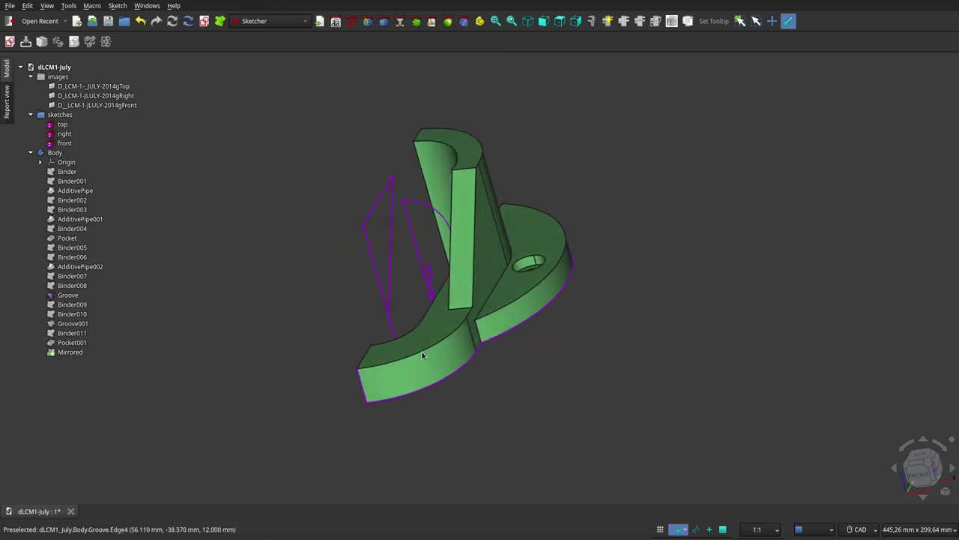
{"action": "left_click", "coordinate": [79, 324]}
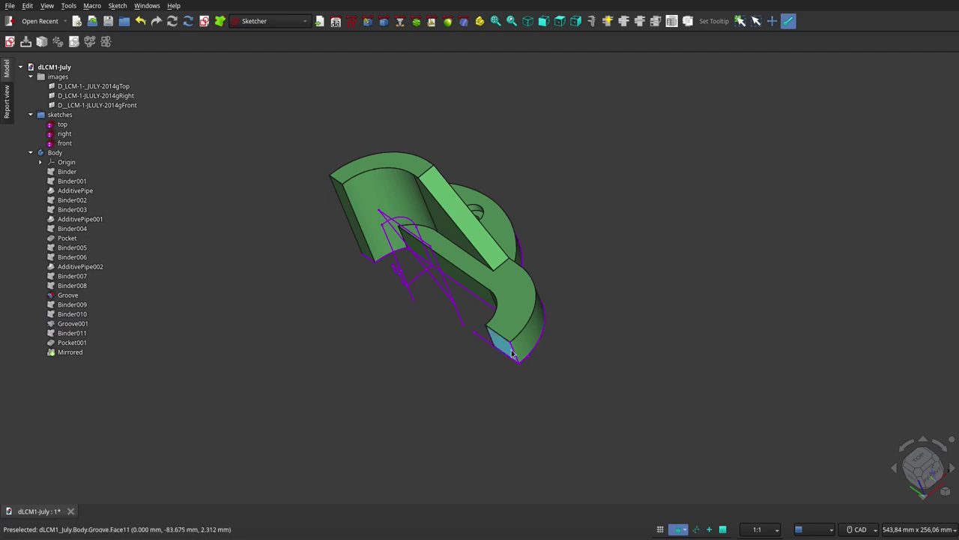
{"action": "left_click", "coordinate": [75, 304]}
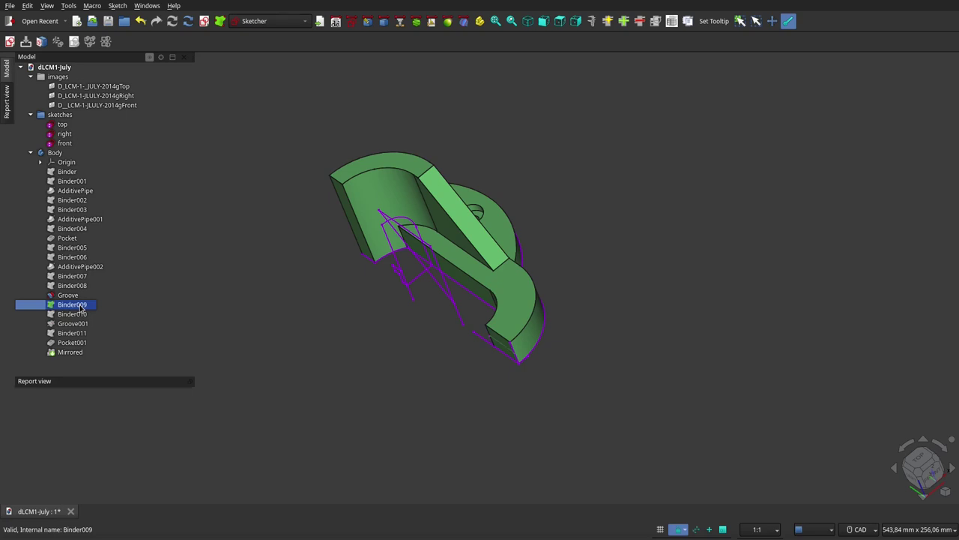
Step: Hide the Groove solid and zoom in on the Binder010 profile at the hook tip
{"action": "key", "text": "space"}
{"action": "left_click", "coordinate": [74, 298]}
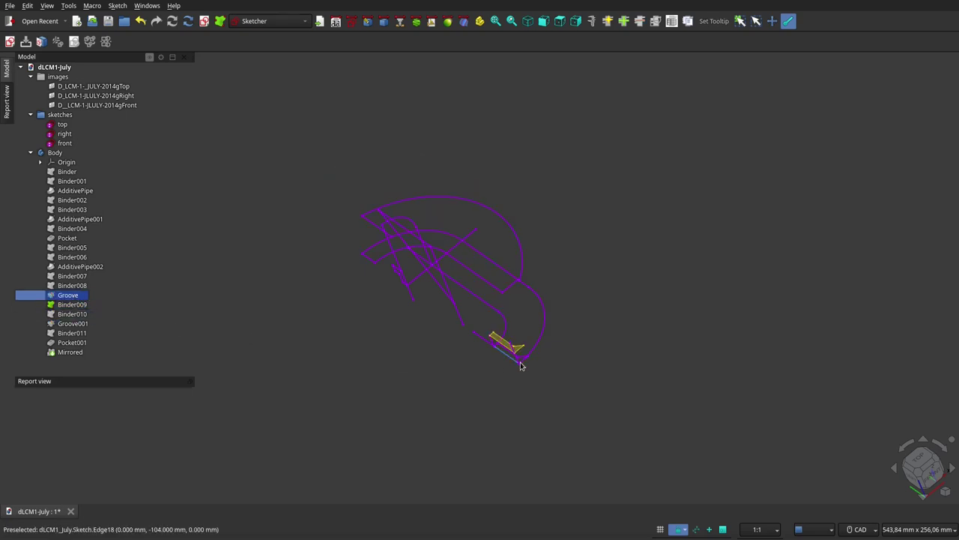
{"action": "mouse_move", "coordinate": [487, 370]}
{"action": "middle_mouse_down"}
{"action": "mouse_move", "coordinate": [489, 401]}
{"action": "mouse_move", "coordinate": [426, 347]}
{"action": "mouse_move", "coordinate": [505, 363]}
{"action": "middle_mouse_up"}
{"action": "scroll", "coordinate": [501, 359], "scroll_direction": "up", "scroll_amount": 3}
{"action": "scroll", "coordinate": [498, 357], "scroll_direction": "up", "scroll_amount": 3}
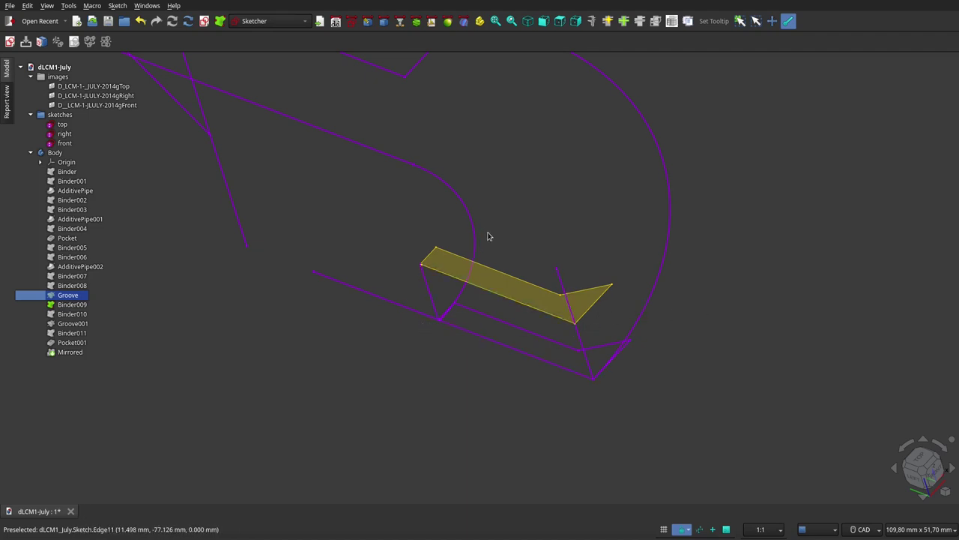
{"action": "mouse_move", "coordinate": [71, 314]}
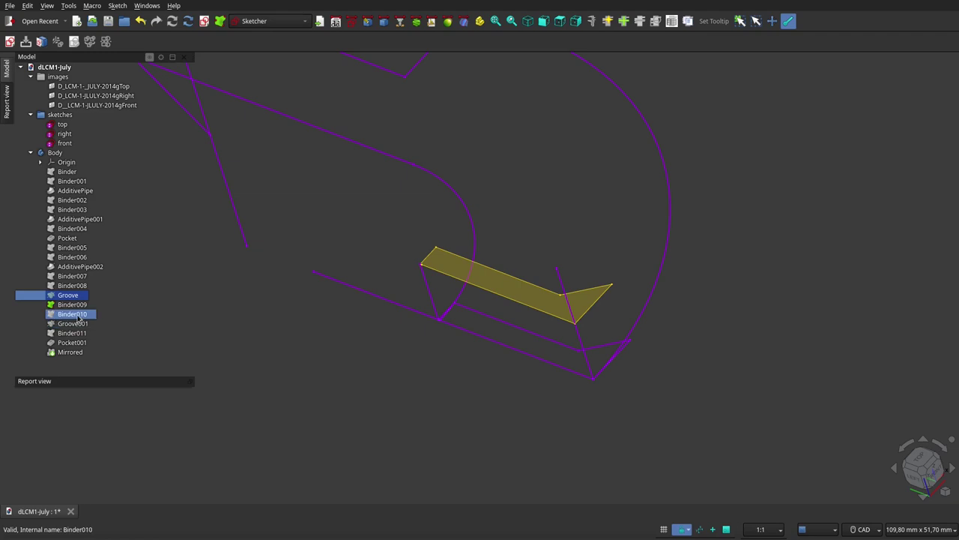
{"action": "left_click", "coordinate": [78, 318]}
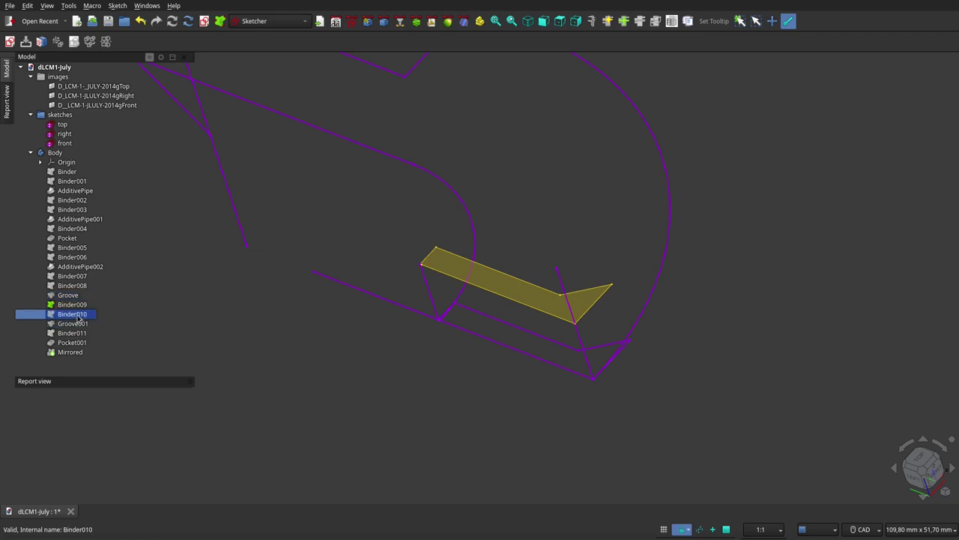
{"action": "left_click", "coordinate": [341, 264]}
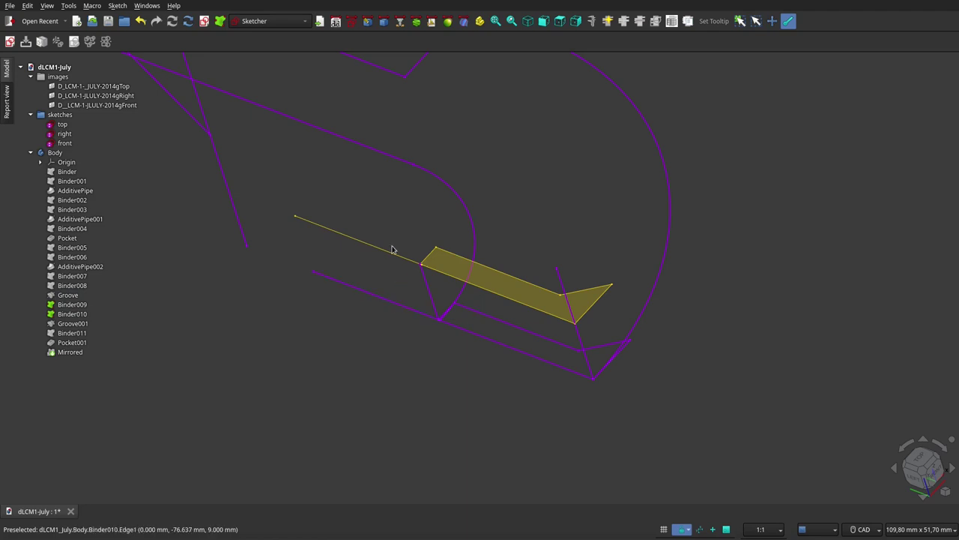
{"action": "mouse_move", "coordinate": [71, 286]}
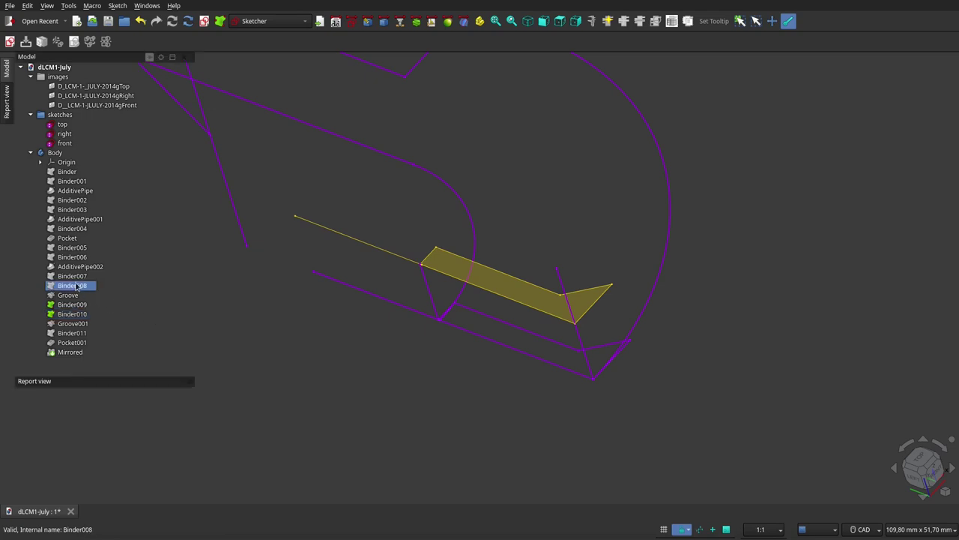
Step: Show the Groove and Groove001 solids again and zoom back out
{"action": "left_click", "coordinate": [78, 296]}
{"action": "key", "text": "space"}
{"action": "scroll", "coordinate": [542, 379], "scroll_direction": "down", "scroll_amount": 2}
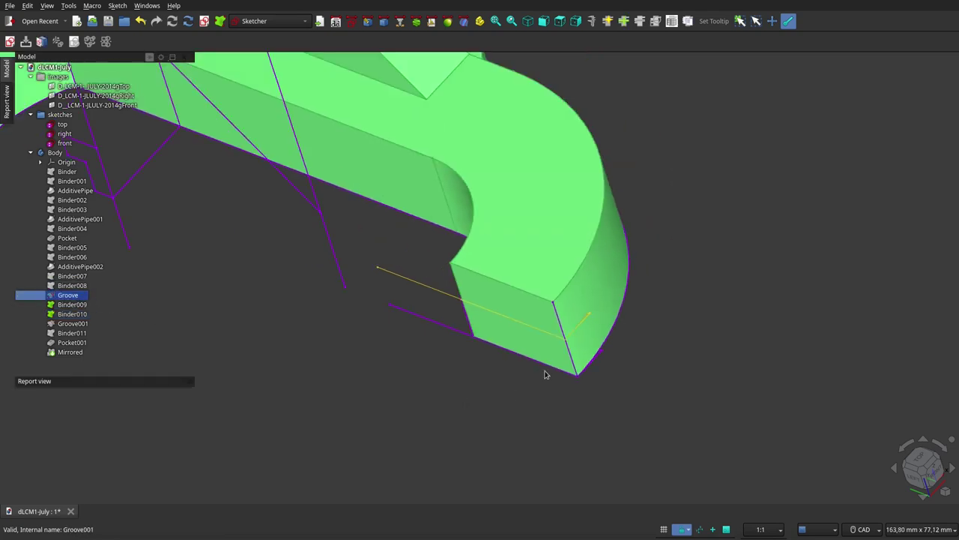
{"action": "scroll", "coordinate": [540, 372], "scroll_direction": "down", "scroll_amount": 2}
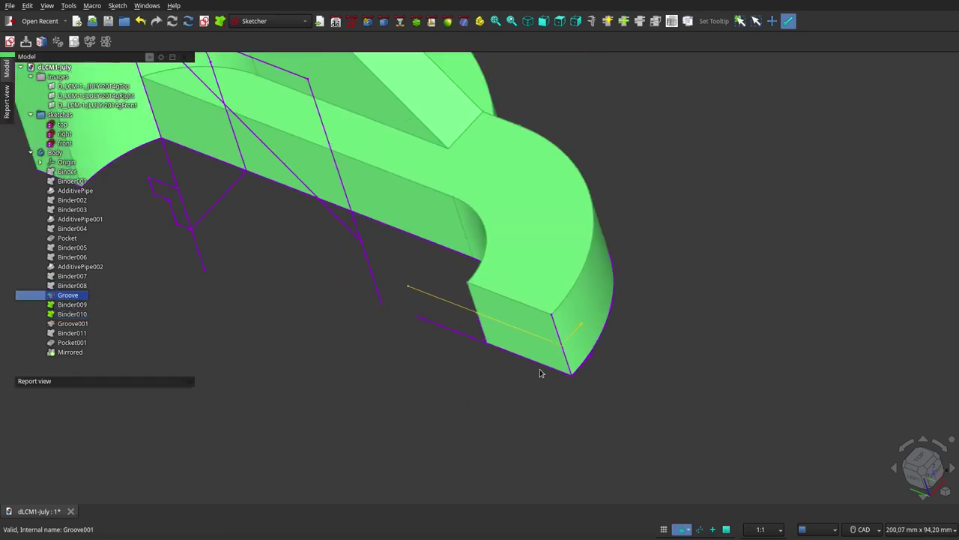
{"action": "left_click", "coordinate": [78, 323]}
{"action": "key", "text": "space"}
Step: Select Binder011 and orbit to see it against the flat side and inner curved wall
{"action": "left_click", "coordinate": [72, 305], "text": "shift"}
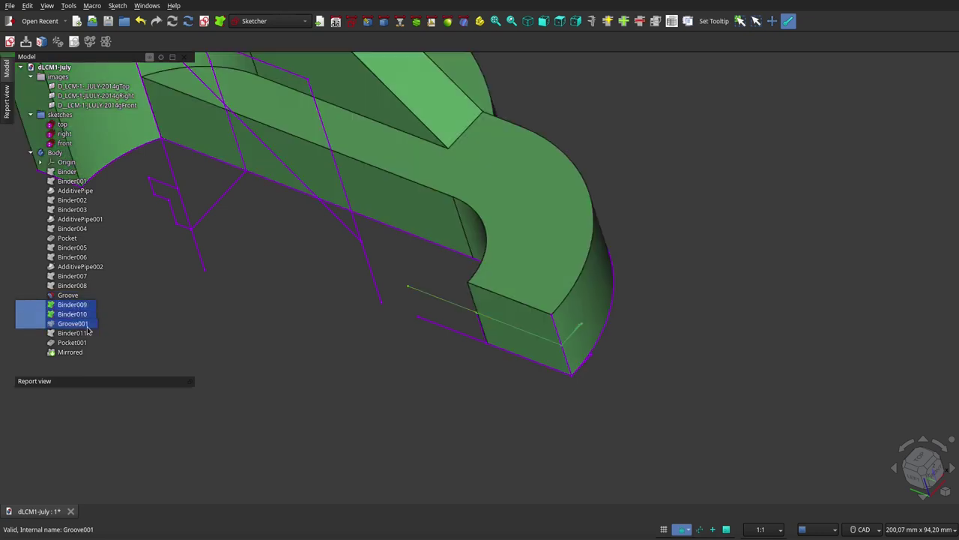
{"action": "mouse_move", "coordinate": [468, 401]}
{"action": "middle_mouse_down"}
{"action": "mouse_move", "coordinate": [514, 400]}
{"action": "mouse_move", "coordinate": [475, 347]}
{"action": "mouse_move", "coordinate": [507, 345]}
{"action": "mouse_move", "coordinate": [494, 292]}
{"action": "middle_mouse_up"}
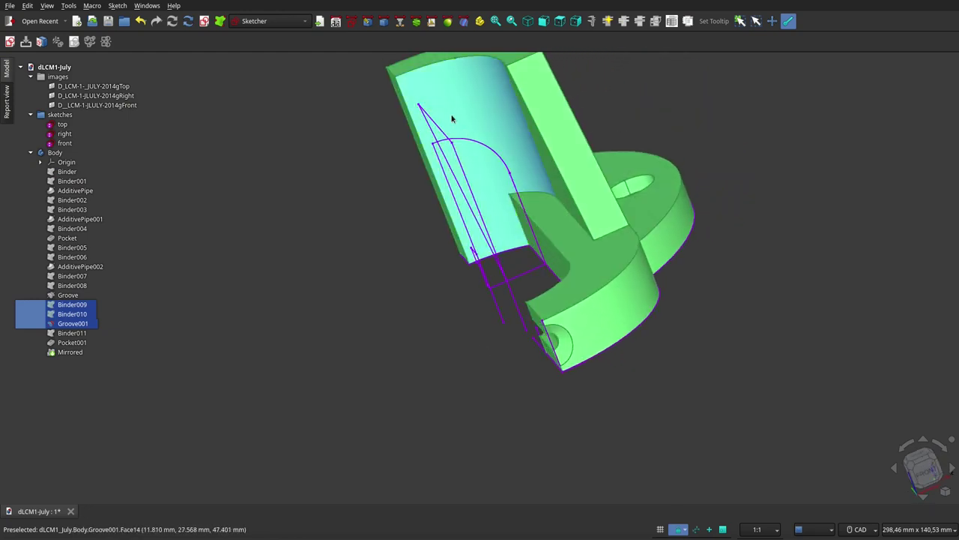
{"action": "mouse_move", "coordinate": [455, 298]}
{"action": "middle_mouse_down"}
{"action": "mouse_move", "coordinate": [431, 327]}
{"action": "mouse_move", "coordinate": [456, 194]}
{"action": "middle_mouse_up"}
{"action": "mouse_move", "coordinate": [72, 333]}
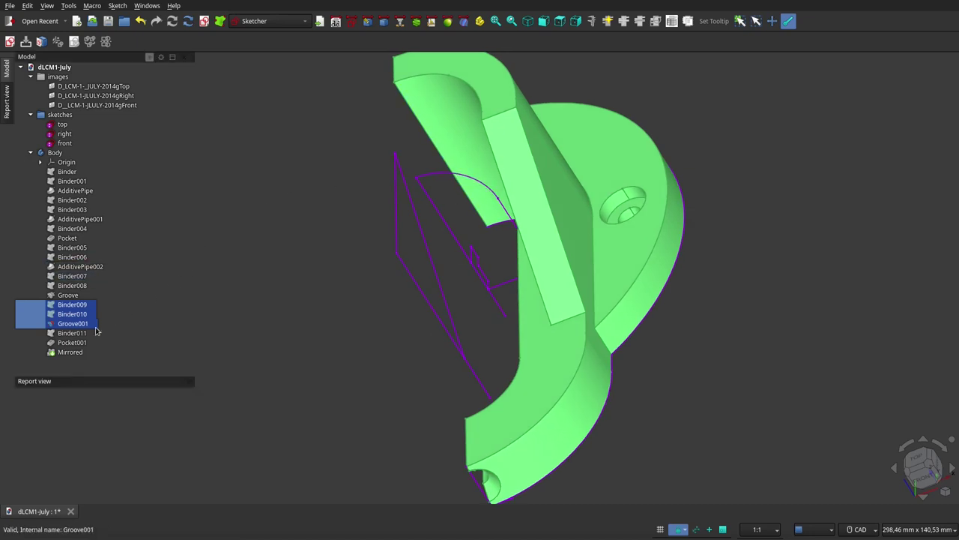
{"action": "left_click", "coordinate": [86, 333]}
{"action": "mouse_move", "coordinate": [309, 321]}
{"action": "middle_mouse_down"}
{"action": "mouse_move", "coordinate": [370, 289]}
{"action": "mouse_move", "coordinate": [370, 298]}
{"action": "middle_mouse_up"}
{"action": "mouse_move", "coordinate": [375, 353]}
{"action": "middle_mouse_down"}
{"action": "mouse_move", "coordinate": [554, 328]}
{"action": "mouse_move", "coordinate": [373, 336]}
{"action": "mouse_move", "coordinate": [393, 352]}
{"action": "middle_mouse_up"}
Step: Show the Pocket001 stage of the solid
{"action": "right_click", "coordinate": [393, 351]}
{"action": "left_click", "coordinate": [289, 366]}
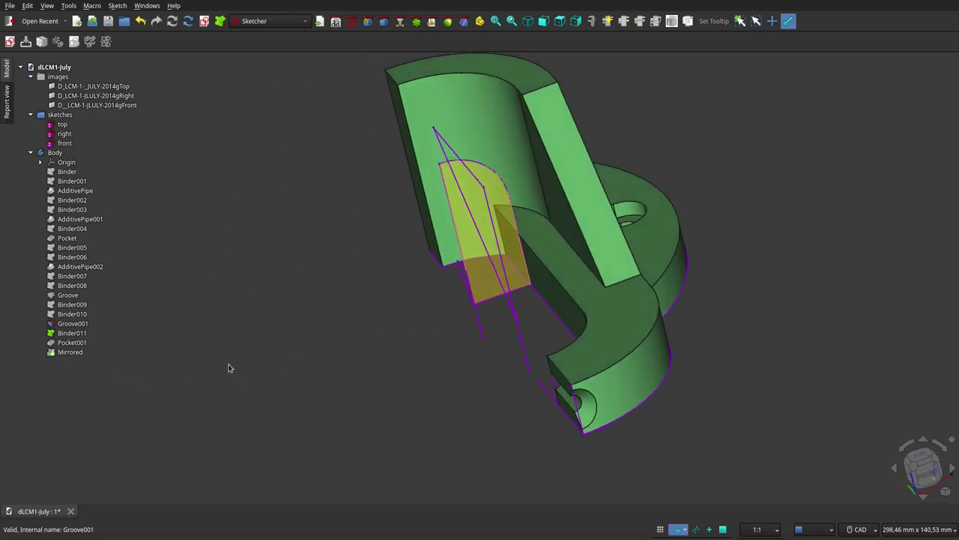
{"action": "left_click", "coordinate": [75, 344]}
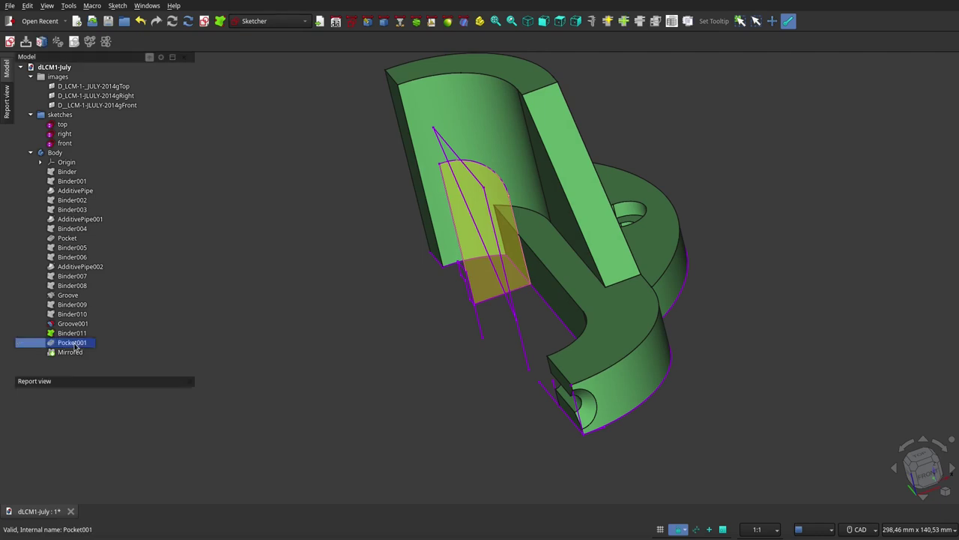
{"action": "key", "text": "space"}
{"action": "left_click", "coordinate": [418, 346]}
Step: Hide the sketches group and display only the Top reference image
{"action": "middle_click_drag", "start_coordinate": [531, 340], "coordinate": [439, 353]}
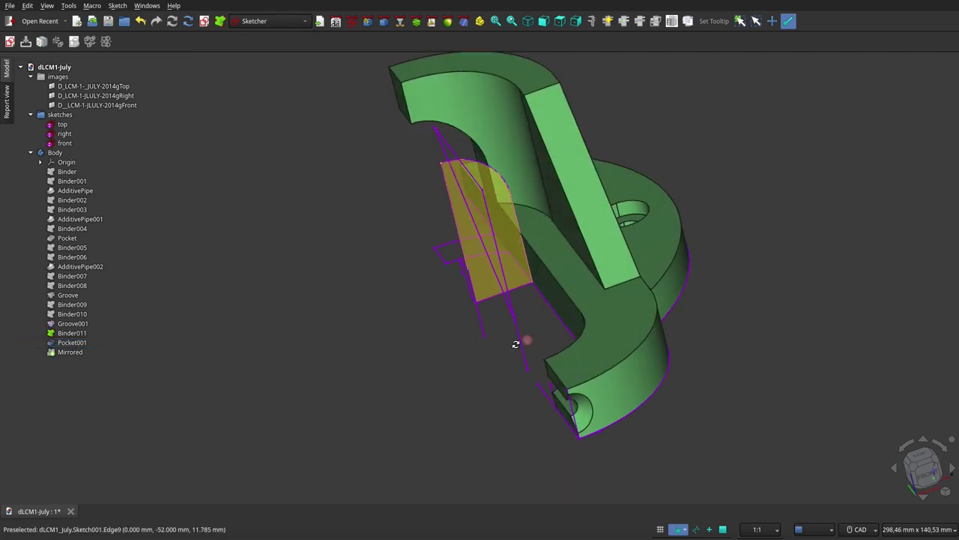
{"action": "left_click", "coordinate": [72, 314]}
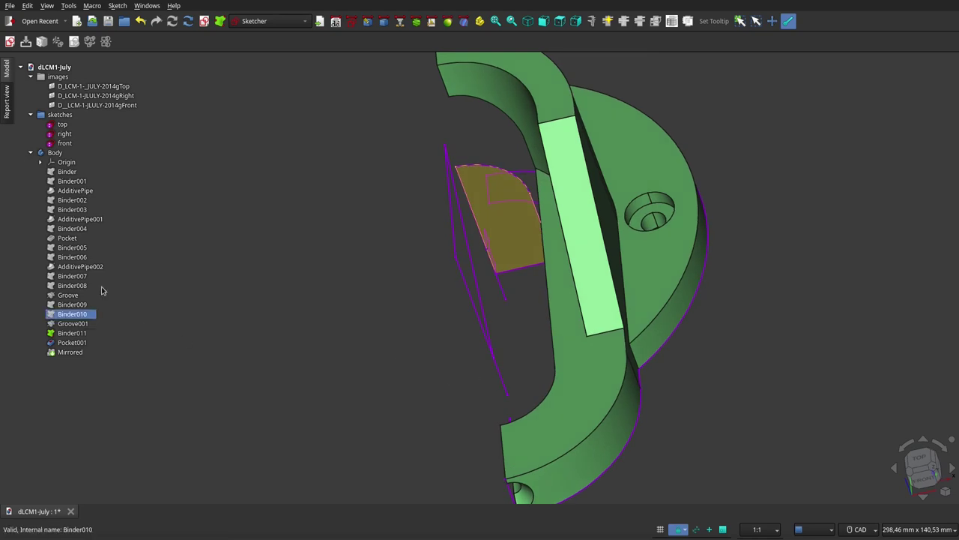
{"action": "left_click", "coordinate": [72, 332]}
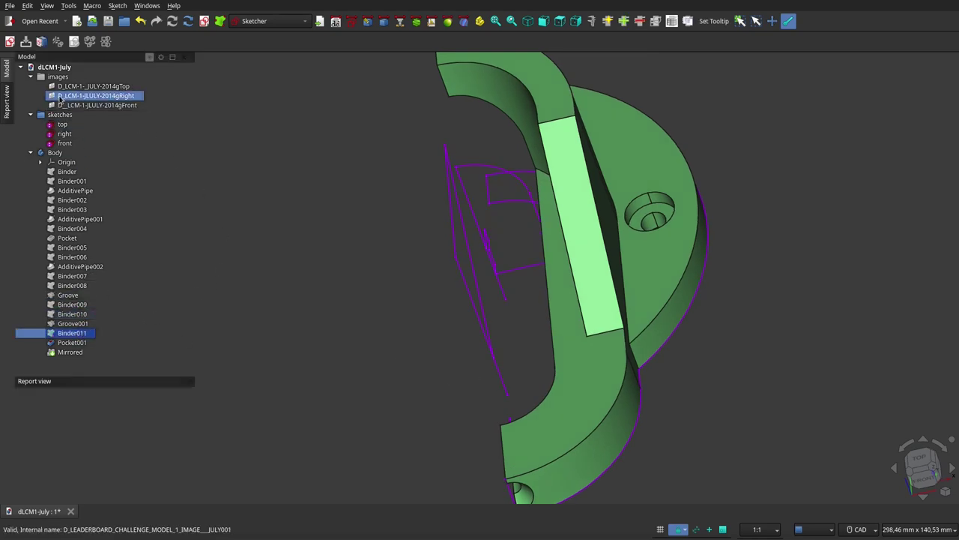
{"action": "left_click", "coordinate": [60, 115]}
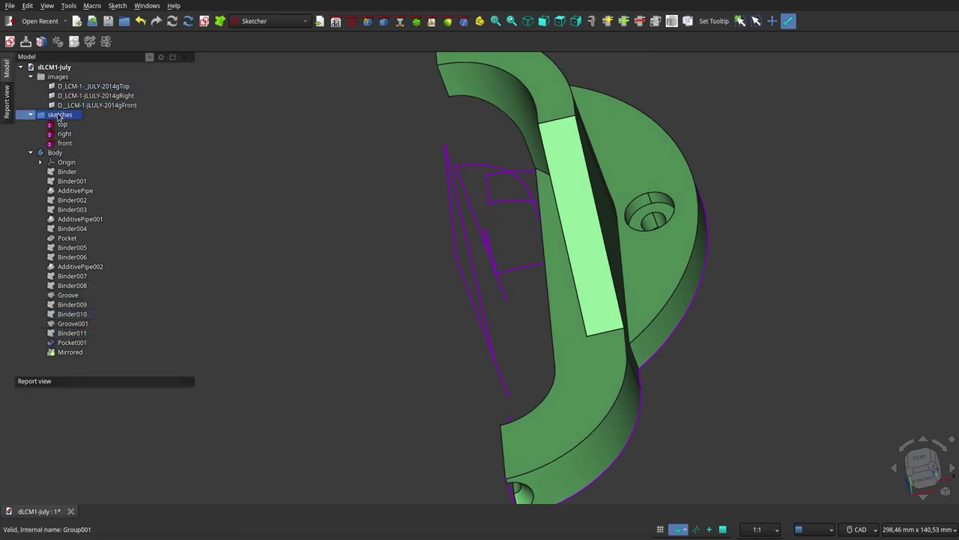
{"action": "left_click", "coordinate": [58, 77]}
{"action": "key", "text": "space"}
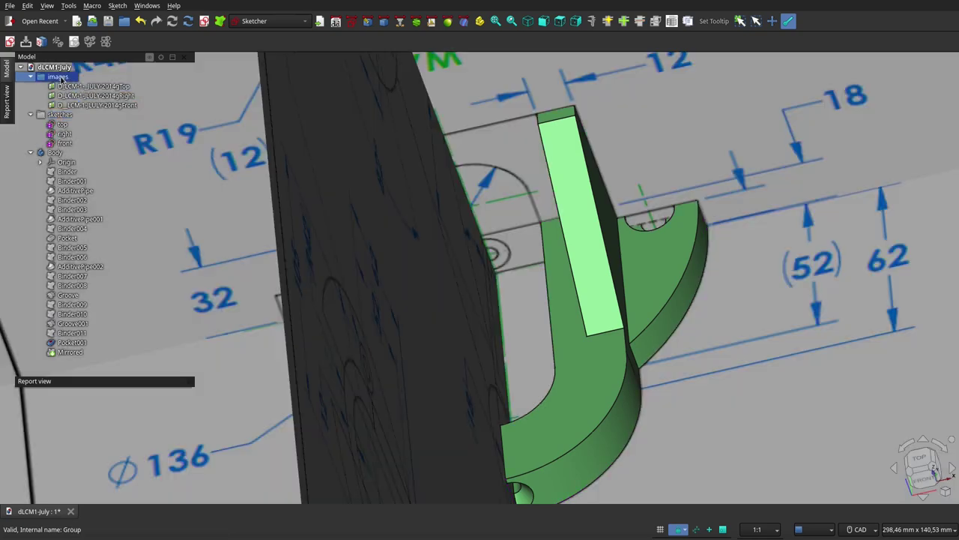
{"action": "key", "text": "space"}
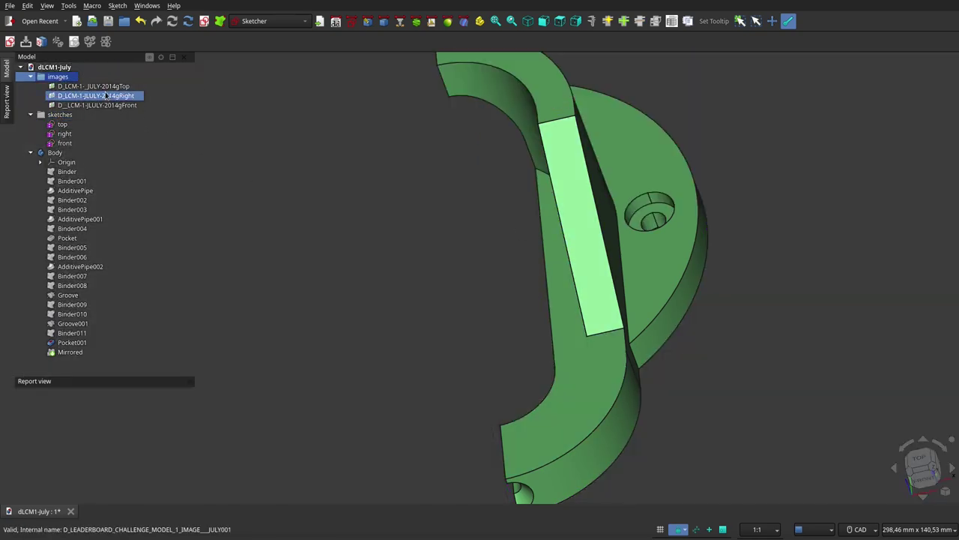
{"action": "left_click", "coordinate": [93, 86]}
{"action": "key", "text": "space"}
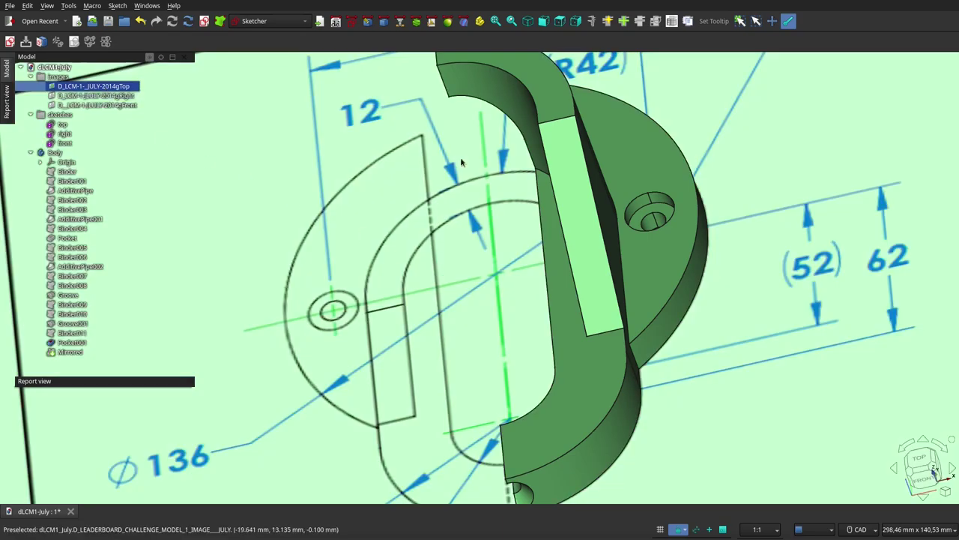
Step: Switch to isometric view, then orbit and zoom to compare the part with the top drawing
{"action": "left_click", "coordinate": [545, 20]}
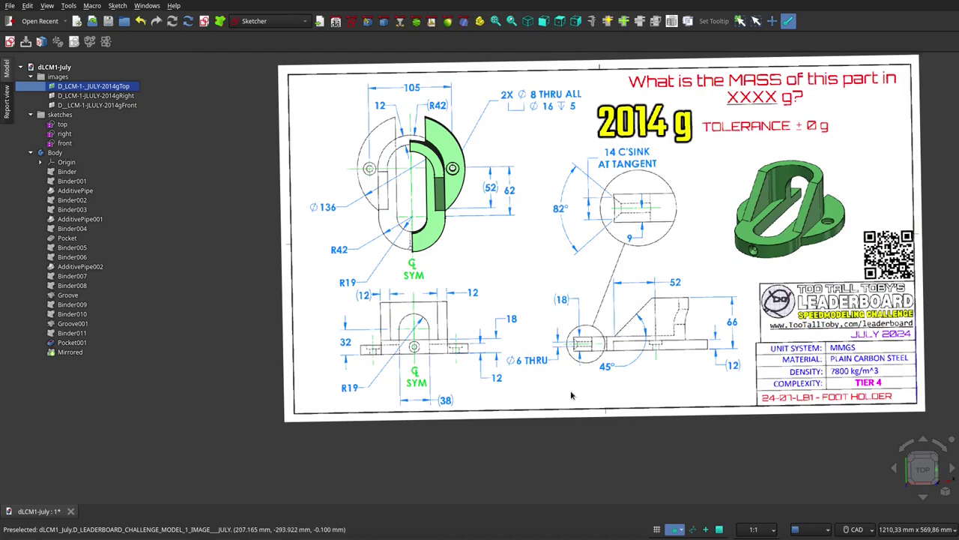
{"action": "mouse_move", "coordinate": [539, 381]}
{"action": "middle_mouse_down"}
{"action": "mouse_move", "coordinate": [433, 315]}
{"action": "mouse_move", "coordinate": [556, 281]}
{"action": "middle_mouse_up"}
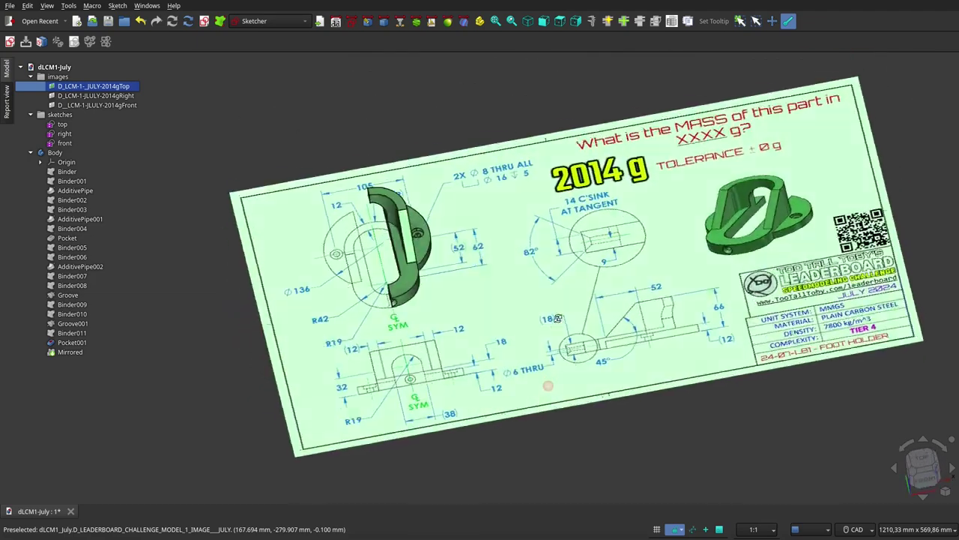
{"action": "middle_click_drag", "start_coordinate": [556, 281], "coordinate": [443, 284]}
{"action": "scroll", "coordinate": [397, 230], "scroll_direction": "up", "scroll_amount": 3}
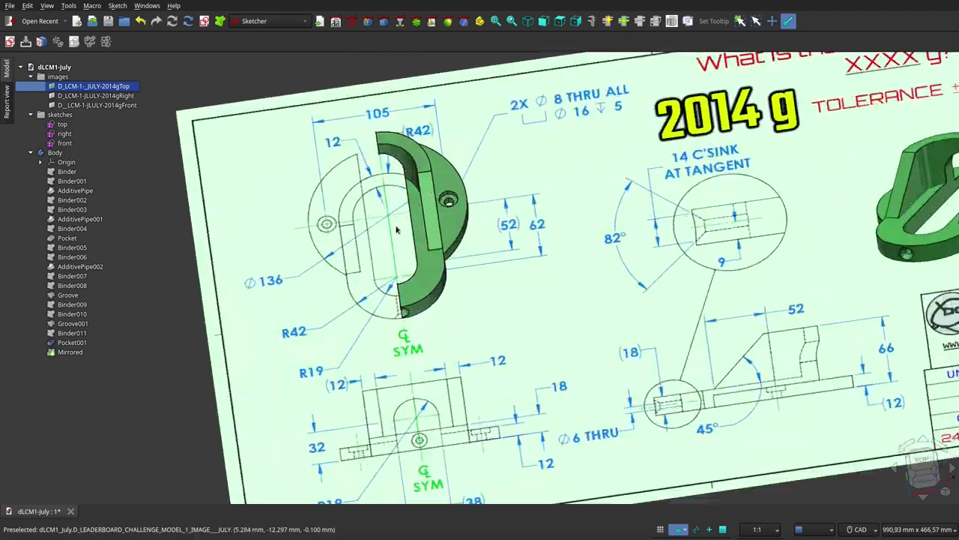
{"action": "scroll", "coordinate": [397, 230], "scroll_direction": "up", "scroll_amount": 2}
{"action": "mouse_move", "coordinate": [397, 230]}
{"action": "middle_mouse_down"}
{"action": "mouse_move", "coordinate": [353, 249]}
{"action": "mouse_move", "coordinate": [436, 234]}
{"action": "middle_mouse_up"}
{"action": "scroll", "coordinate": [436, 234], "scroll_direction": "down", "scroll_amount": 2}
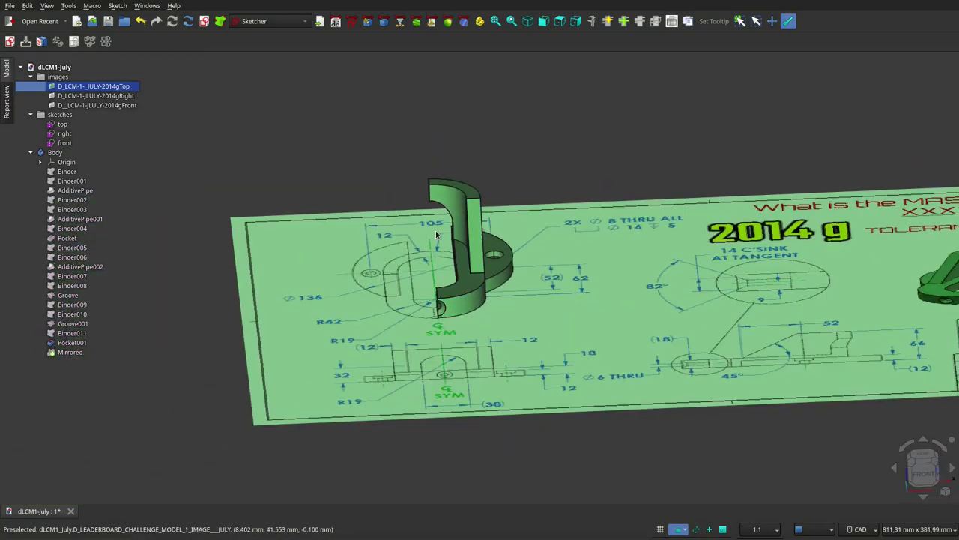
{"action": "middle_click_drag", "start_coordinate": [426, 167], "coordinate": [339, 218]}
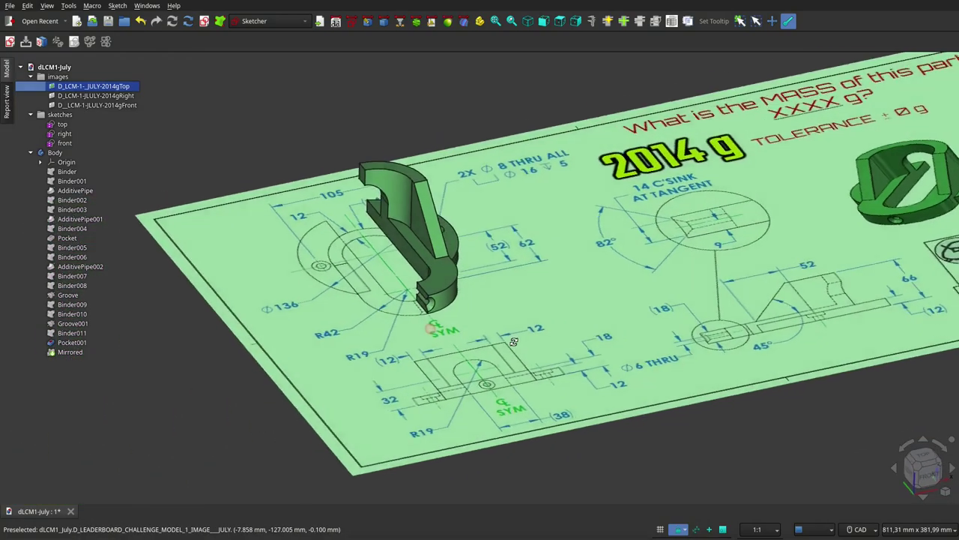
{"action": "scroll", "coordinate": [339, 218], "scroll_direction": "up", "scroll_amount": 2}
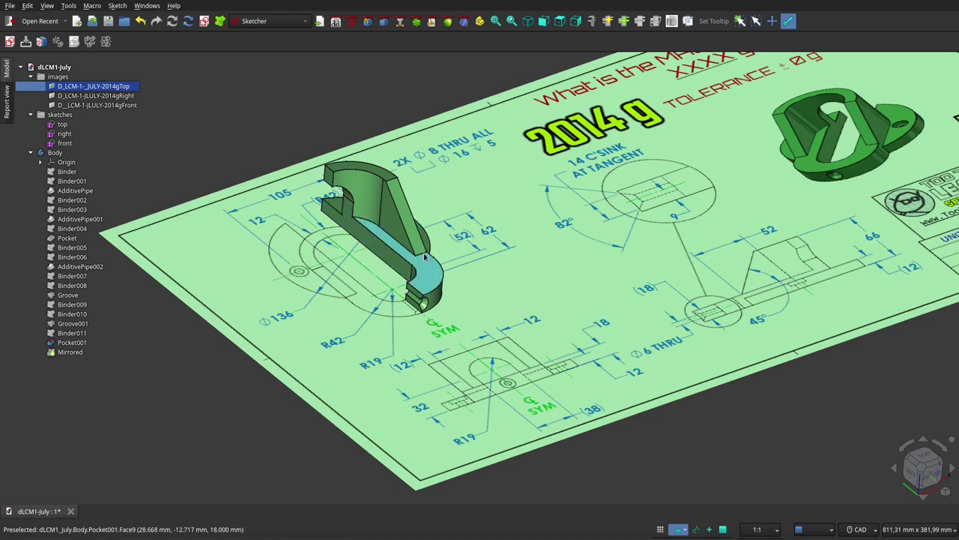
{"action": "scroll", "coordinate": [425, 266], "scroll_direction": "down", "scroll_amount": 3}
{"action": "mouse_move", "coordinate": [69, 352]}
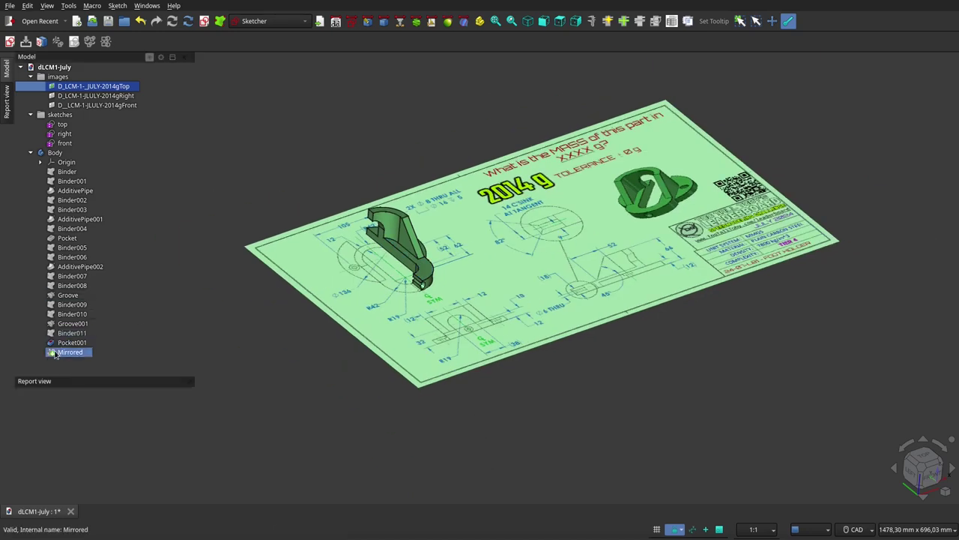
Step: Show the Mirrored feature and orbit around the full part on the drawing sheet
{"action": "left_click", "coordinate": [54, 354]}
{"action": "left_click", "coordinate": [410, 414]}
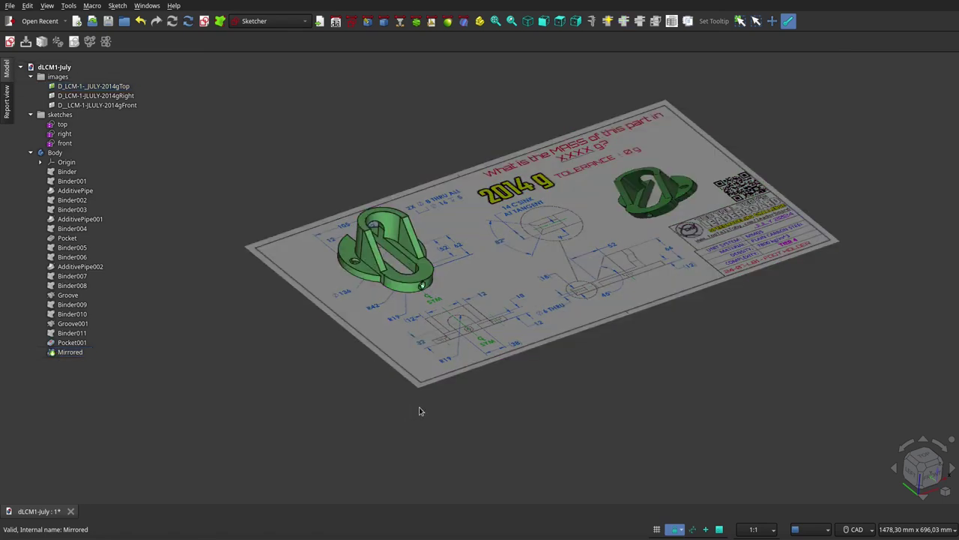
{"action": "middle_click_drag", "start_coordinate": [418, 411], "coordinate": [356, 371]}
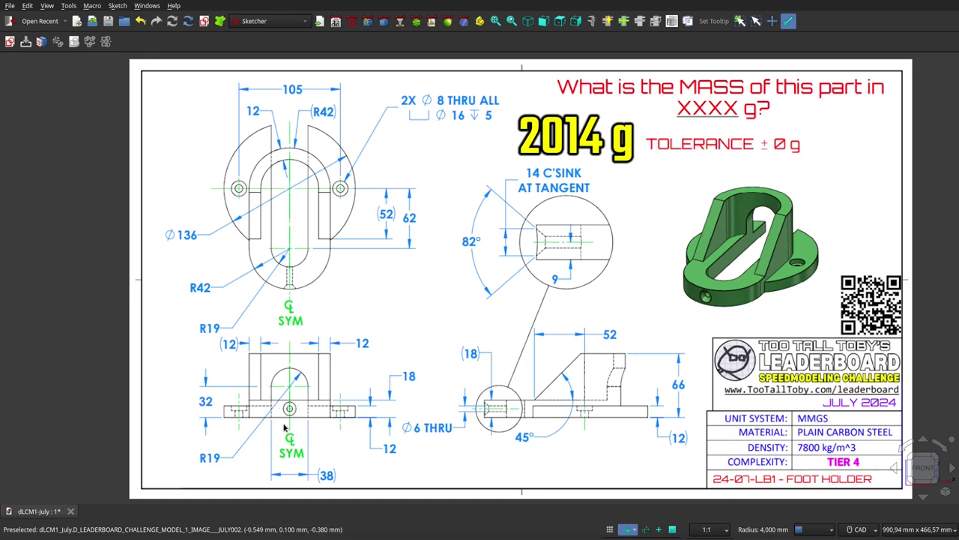
{"action": "scroll", "coordinate": [261, 421], "scroll_direction": "up", "scroll_amount": 3}
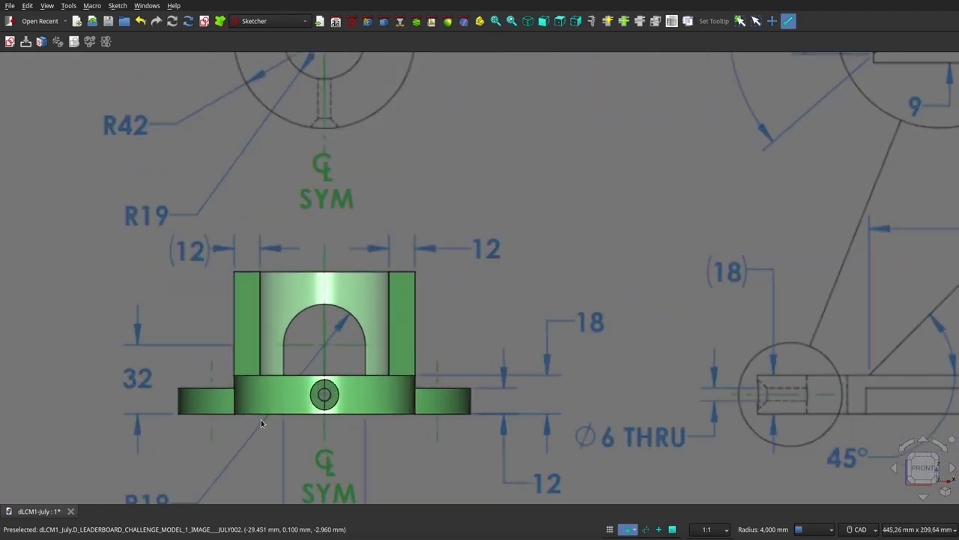
{"action": "scroll", "coordinate": [260, 421], "scroll_direction": "up", "scroll_amount": 3}
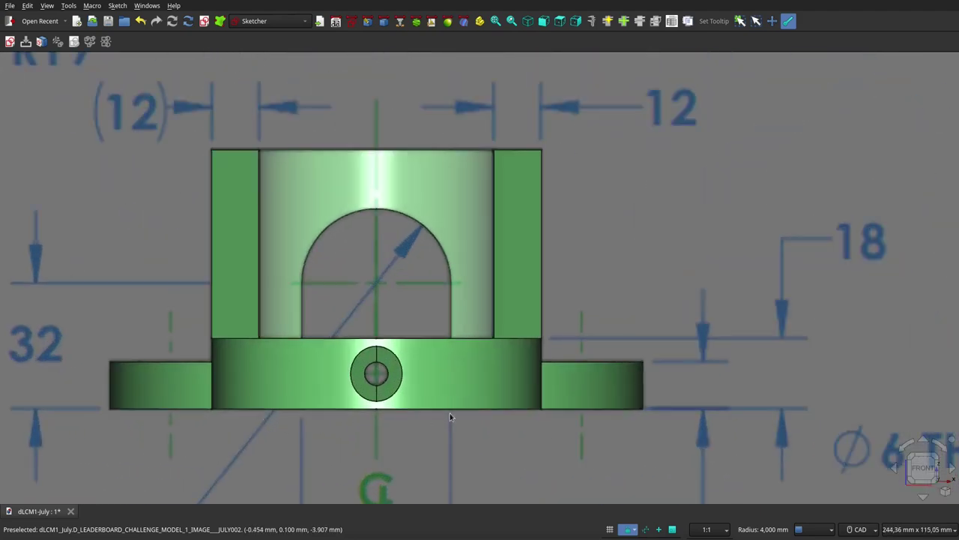
{"action": "scroll", "coordinate": [477, 408], "scroll_direction": "down", "scroll_amount": 3}
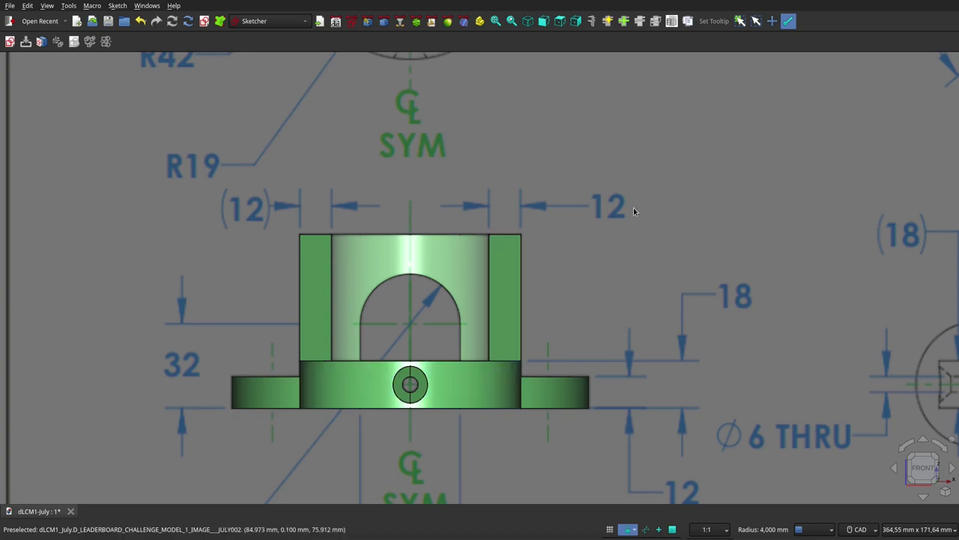
Step: Make the part semi-transparent with V-T, view it from the rear, and toggle it against the front drawing
{"action": "key", "text": "v"}
{"action": "key", "text": "t"}
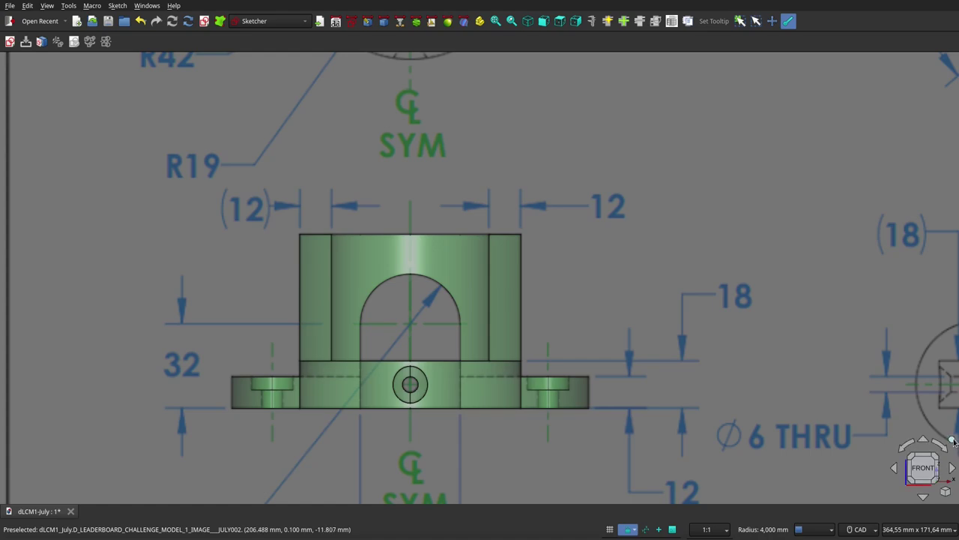
{"action": "left_click", "coordinate": [952, 441]}
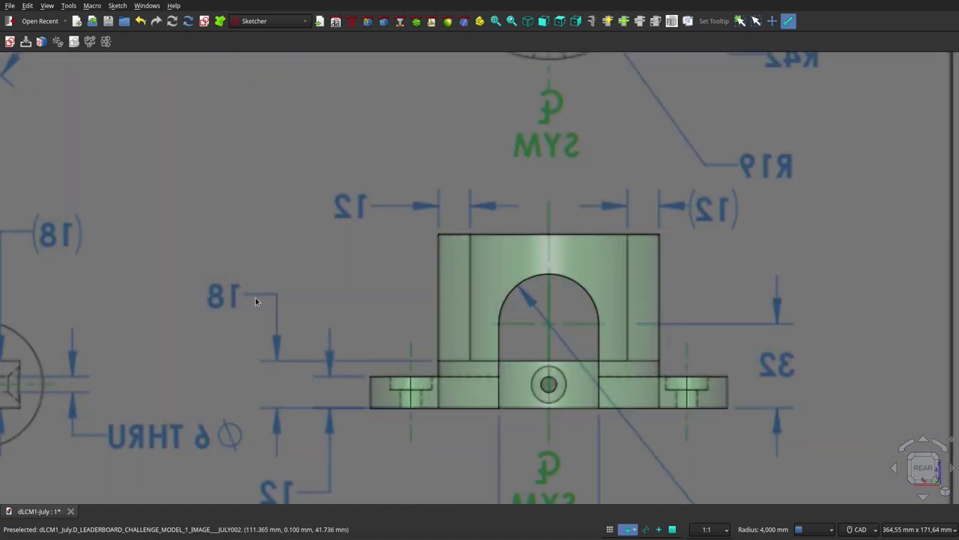
{"action": "scroll", "coordinate": [255, 298], "scroll_direction": "down", "scroll_amount": 1}
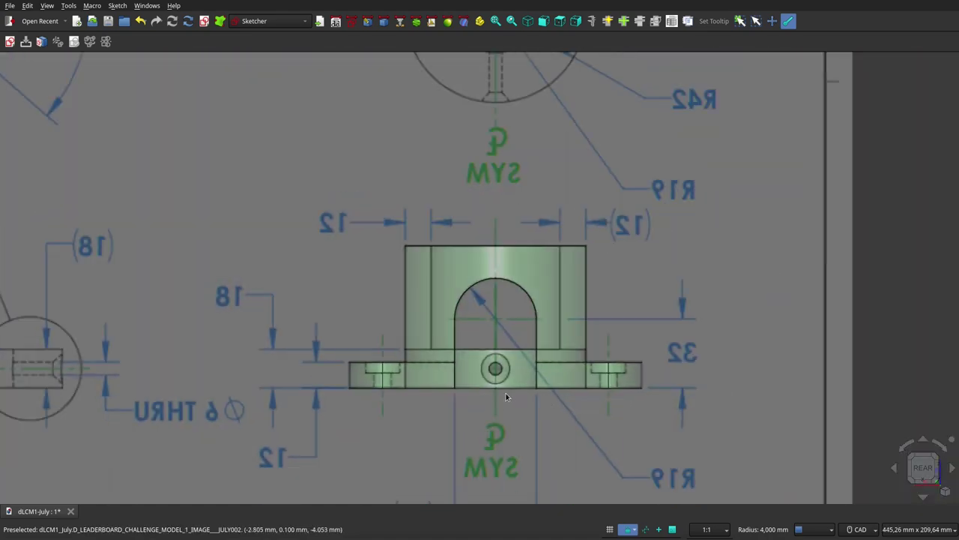
{"action": "scroll", "coordinate": [505, 393], "scroll_direction": "up", "scroll_amount": 2}
{"action": "key", "text": "space"}
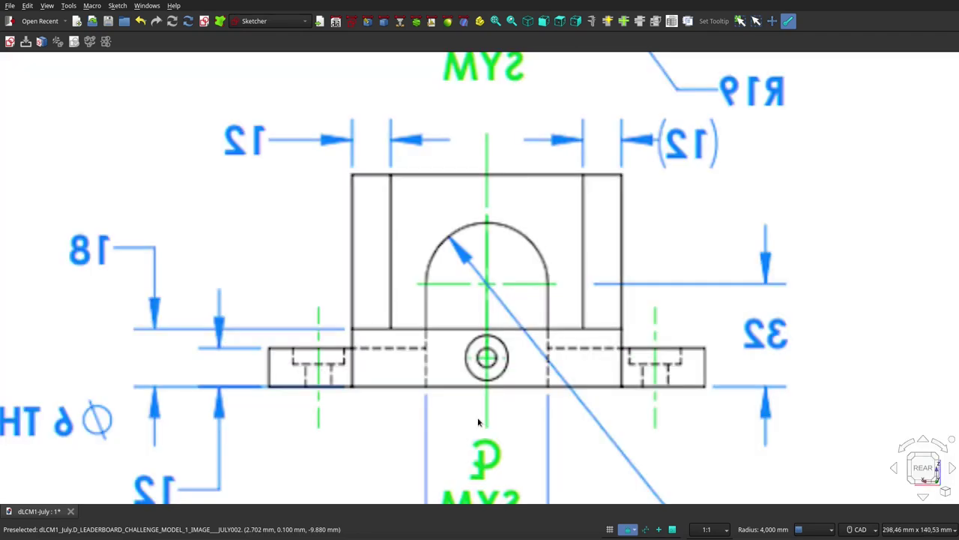
{"action": "key", "text": "space"}
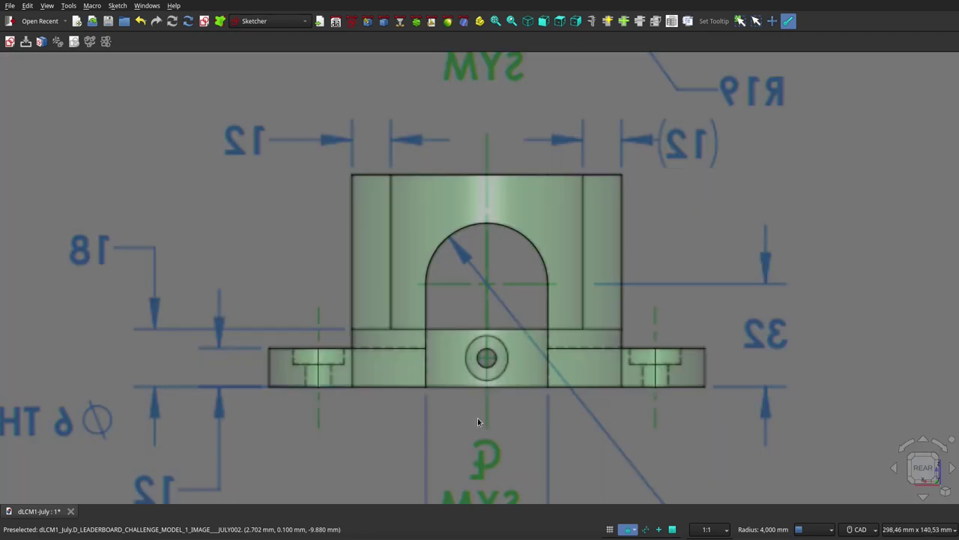
{"action": "key", "text": "space"}
{"action": "key", "text": "space"}
Step: Look straight down in top view and zoom to compare the outline with the drawing
{"action": "left_click", "coordinate": [559, 22]}
{"action": "scroll", "coordinate": [455, 287], "scroll_direction": "down", "scroll_amount": 2}
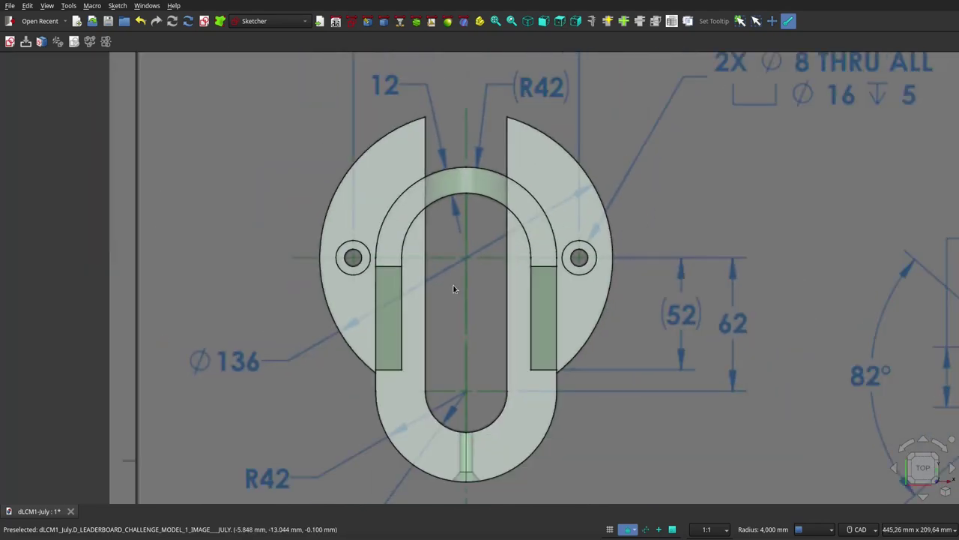
{"action": "left_click", "coordinate": [403, 189]}
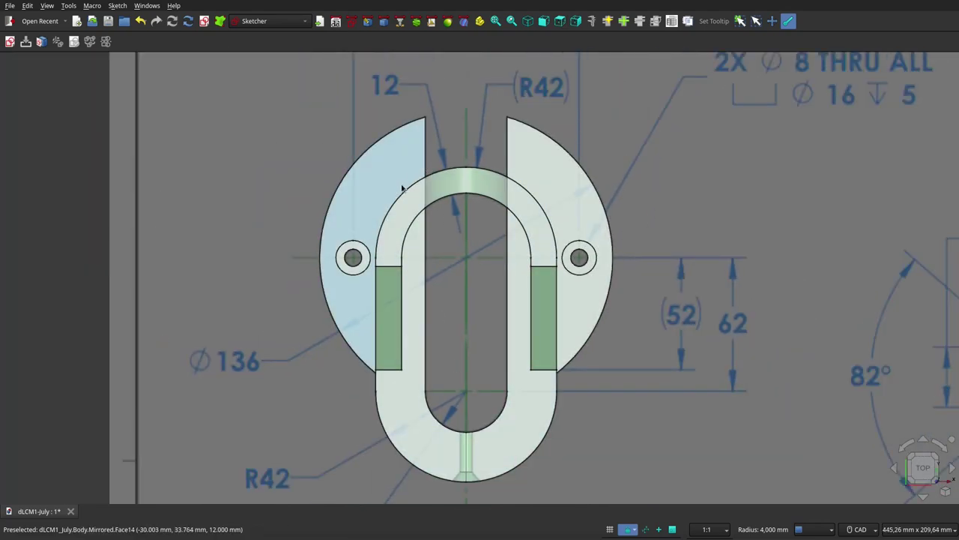
{"action": "left_click", "coordinate": [401, 187]}
{"action": "scroll", "coordinate": [399, 150], "scroll_direction": "down", "scroll_amount": 2}
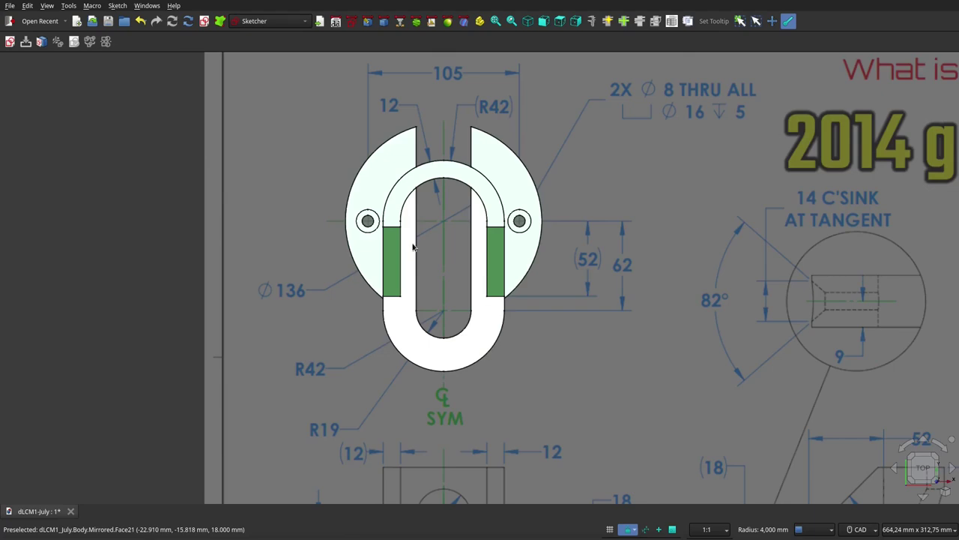
{"action": "scroll", "coordinate": [430, 235], "scroll_direction": "up", "scroll_amount": 1}
{"action": "scroll", "coordinate": [440, 247], "scroll_direction": "up", "scroll_amount": 1}
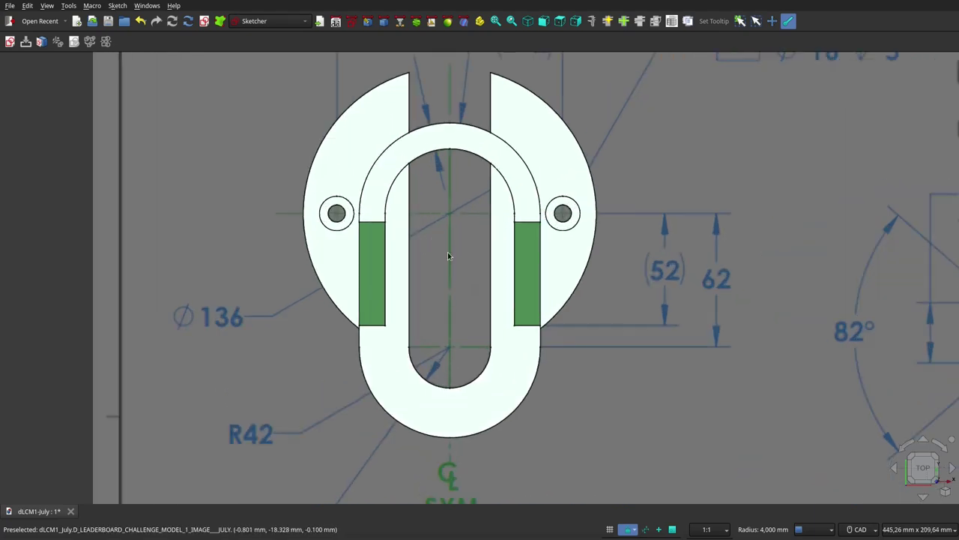
{"action": "scroll", "coordinate": [447, 256], "scroll_direction": "up", "scroll_amount": 1}
{"action": "scroll", "coordinate": [448, 256], "scroll_direction": "up", "scroll_amount": 1}
{"action": "scroll", "coordinate": [447, 256], "scroll_direction": "down", "scroll_amount": 2}
{"action": "scroll", "coordinate": [447, 256], "scroll_direction": "down", "scroll_amount": 2}
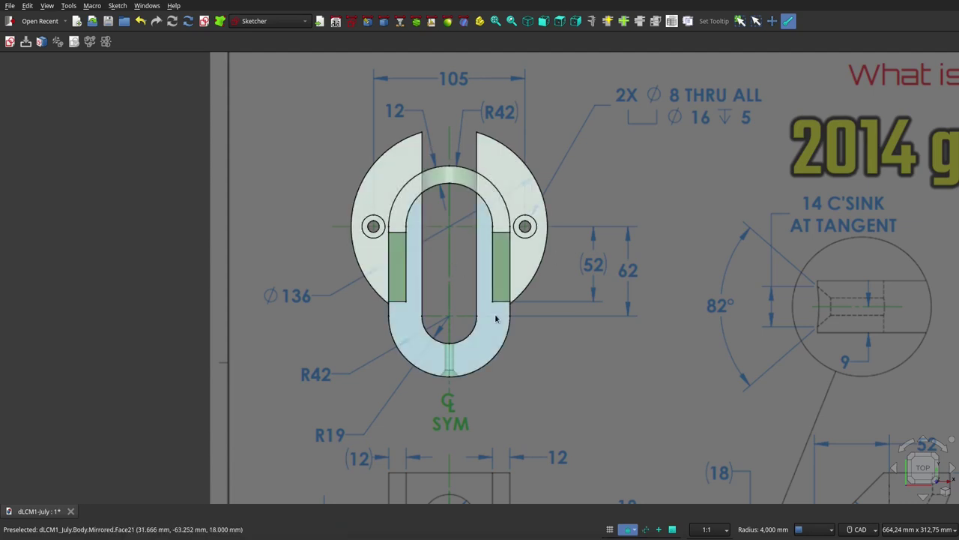
Step: Switch to the bottom view so the part lines up with the top-view drawing
{"action": "scroll", "coordinate": [448, 275], "scroll_direction": "up", "scroll_amount": 1}
{"action": "scroll", "coordinate": [448, 276], "scroll_direction": "up", "scroll_amount": 1}
{"action": "scroll", "coordinate": [494, 100], "scroll_direction": "down", "scroll_amount": 1}
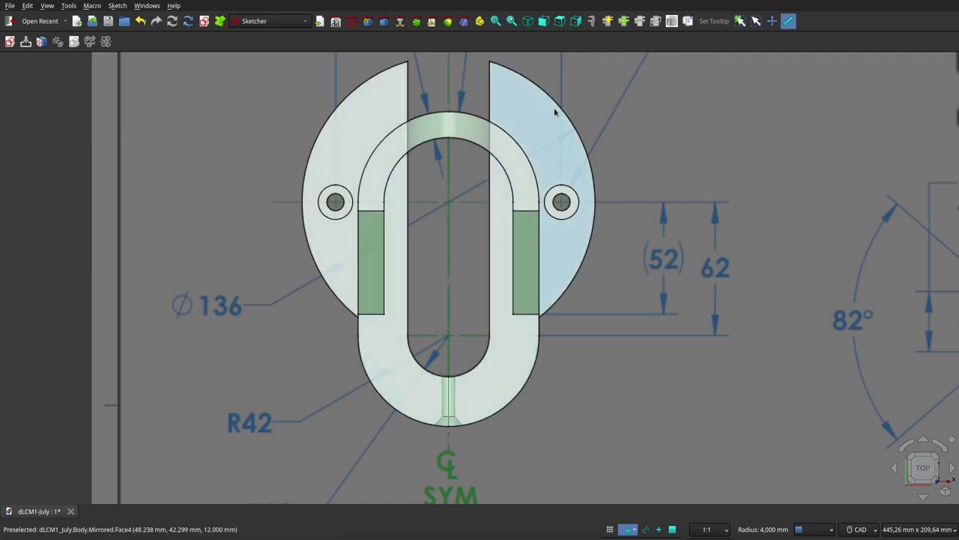
{"action": "left_click", "coordinate": [934, 436]}
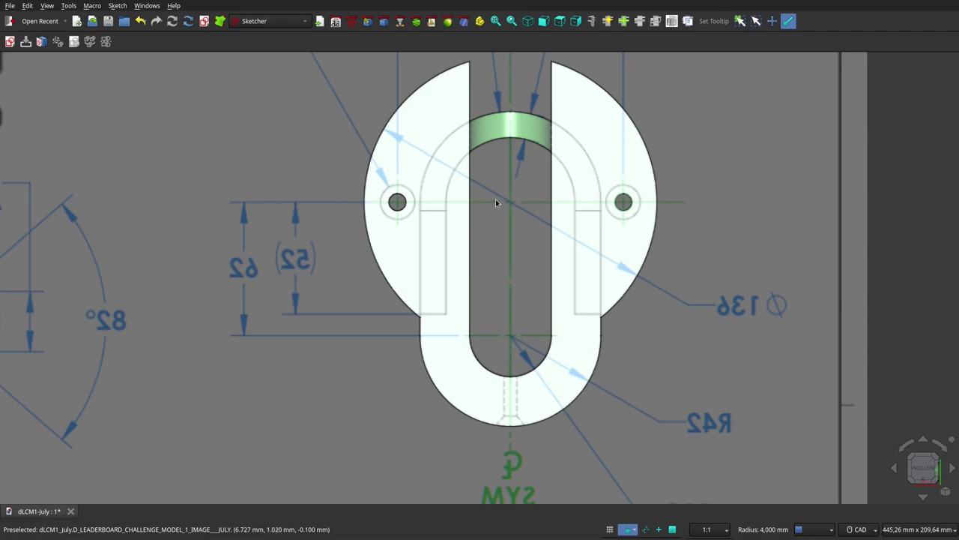
Step: View the part from the right, see-through, to check its hidden hole and counterbore against the drawing
{"action": "left_click", "coordinate": [571, 24]}
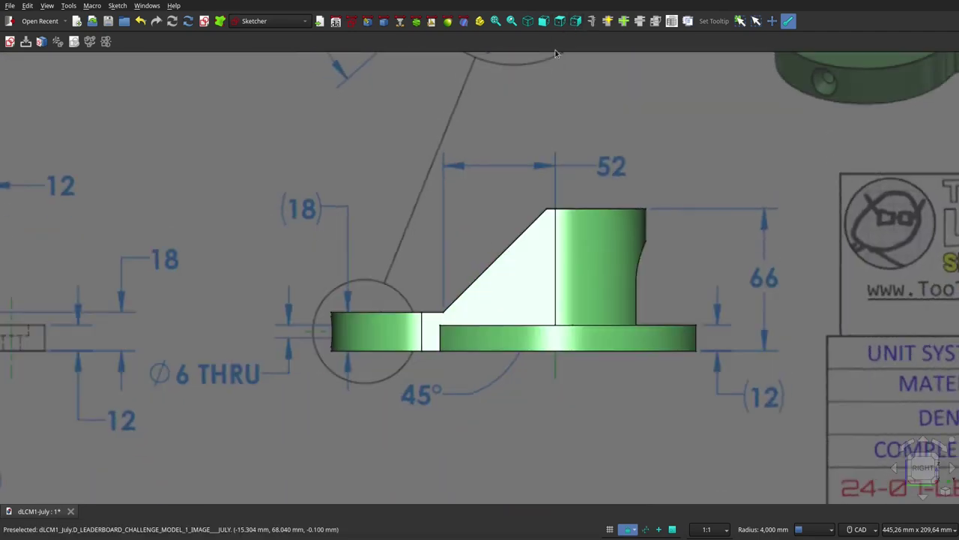
{"action": "scroll", "coordinate": [317, 232], "scroll_direction": "down", "scroll_amount": 1}
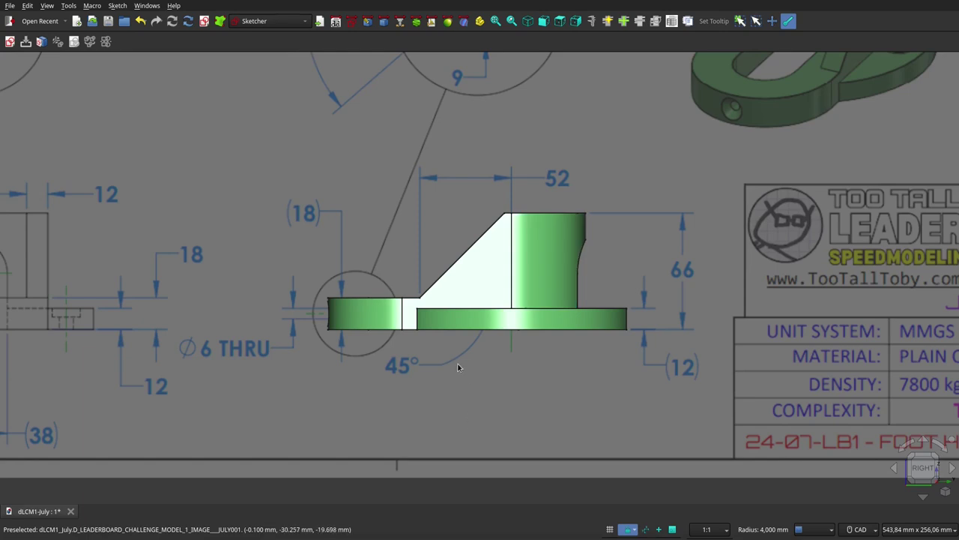
{"action": "key", "text": "q"}
{"action": "key", "text": "s"}
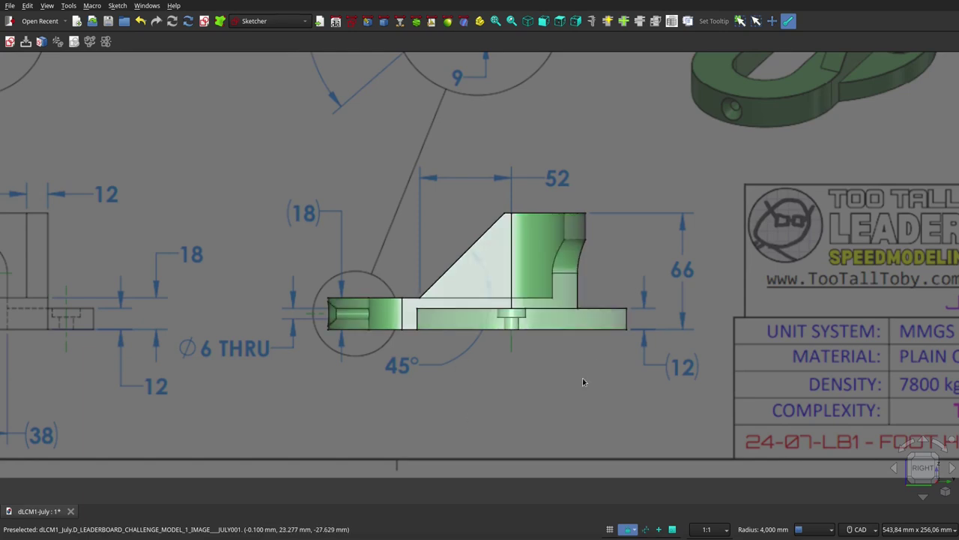
{"action": "scroll", "coordinate": [614, 284], "scroll_direction": "up", "scroll_amount": 3}
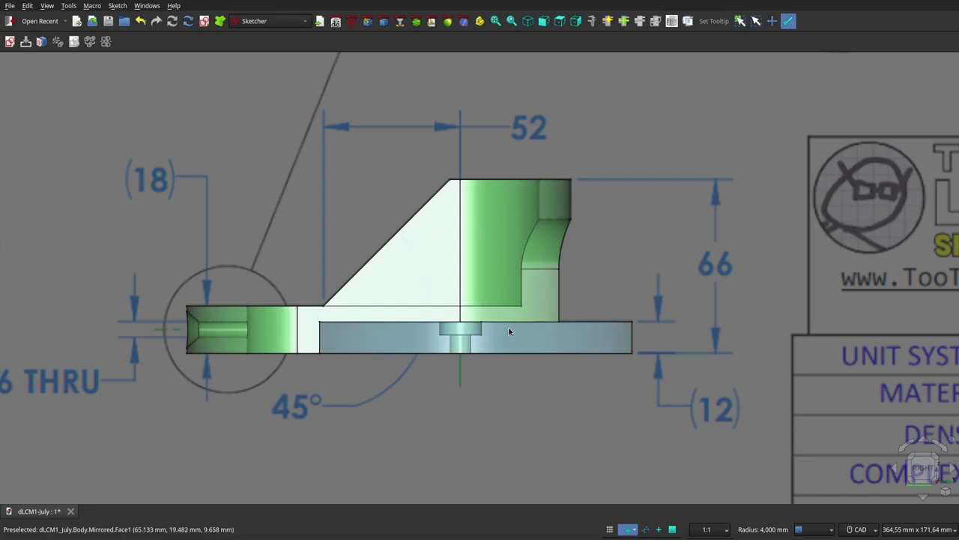
{"action": "scroll", "coordinate": [457, 273], "scroll_direction": "down", "scroll_amount": 1}
{"action": "scroll", "coordinate": [458, 273], "scroll_direction": "down", "scroll_amount": 1}
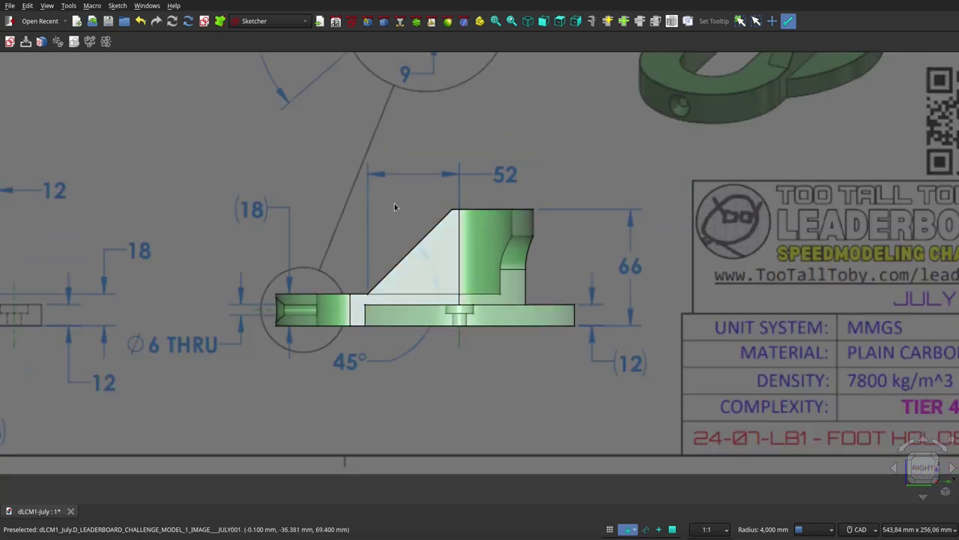
{"action": "middle_click_drag", "start_coordinate": [396, 203], "coordinate": [443, 195]}
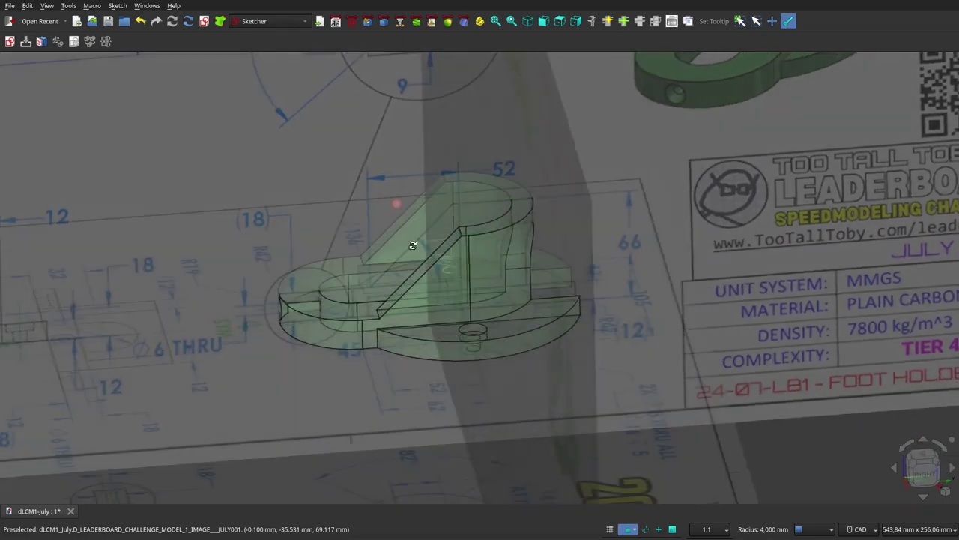
Step: Snap to isometric view, then orbit and zoom around the finished foot holder on the reference sheet
{"action": "left_click", "coordinate": [527, 23]}
{"action": "scroll", "coordinate": [502, 271], "scroll_direction": "down", "scroll_amount": 2}
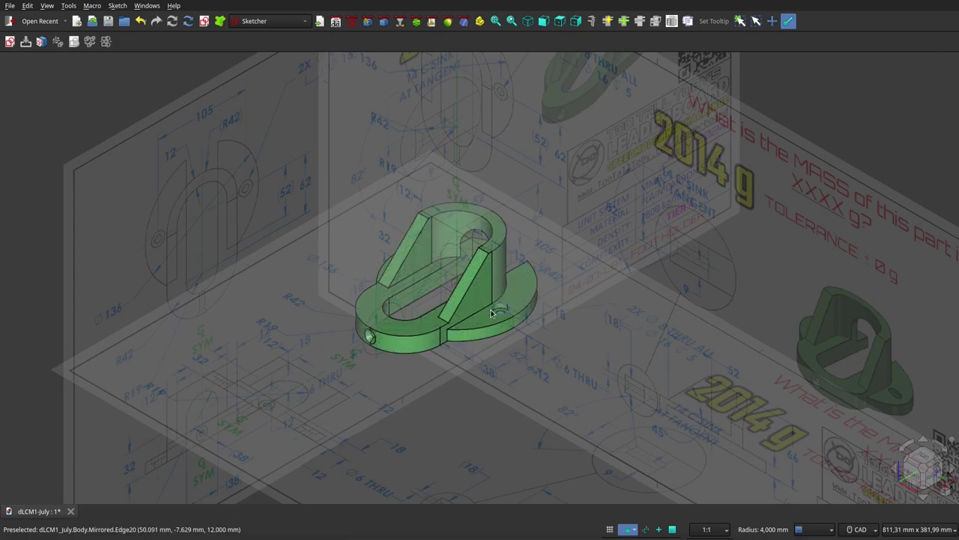
{"action": "mouse_move", "coordinate": [450, 307]}
{"action": "middle_mouse_down"}
{"action": "mouse_move", "coordinate": [427, 320]}
{"action": "mouse_move", "coordinate": [507, 305]}
{"action": "mouse_move", "coordinate": [567, 265]}
{"action": "mouse_move", "coordinate": [577, 282]}
{"action": "mouse_move", "coordinate": [526, 294]}
{"action": "middle_mouse_up"}
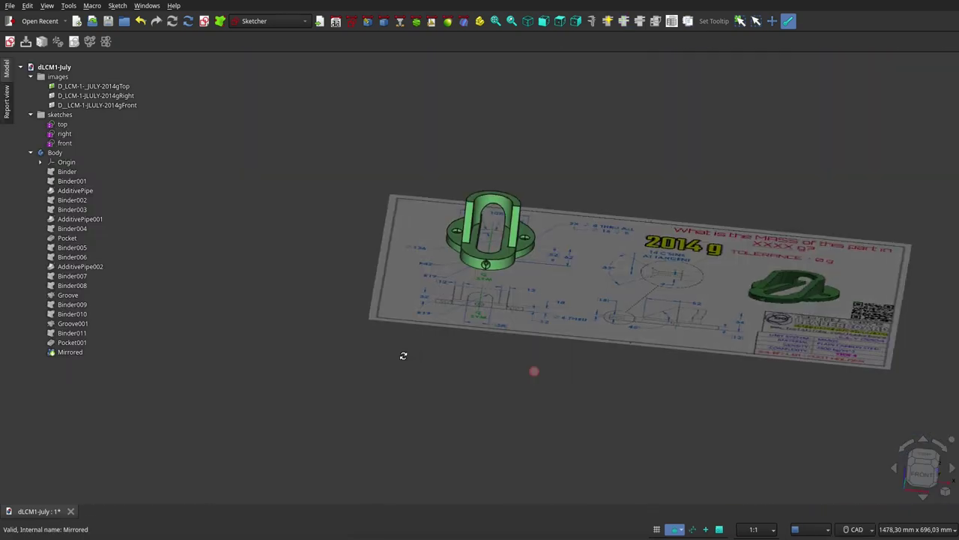
{"action": "mouse_move", "coordinate": [402, 356]}
{"action": "middle_mouse_down"}
{"action": "mouse_move", "coordinate": [430, 431]}
{"action": "mouse_move", "coordinate": [424, 370]}
{"action": "mouse_move", "coordinate": [422, 392]}
{"action": "mouse_move", "coordinate": [499, 375]}
{"action": "mouse_move", "coordinate": [494, 368]}
{"action": "middle_mouse_up"}
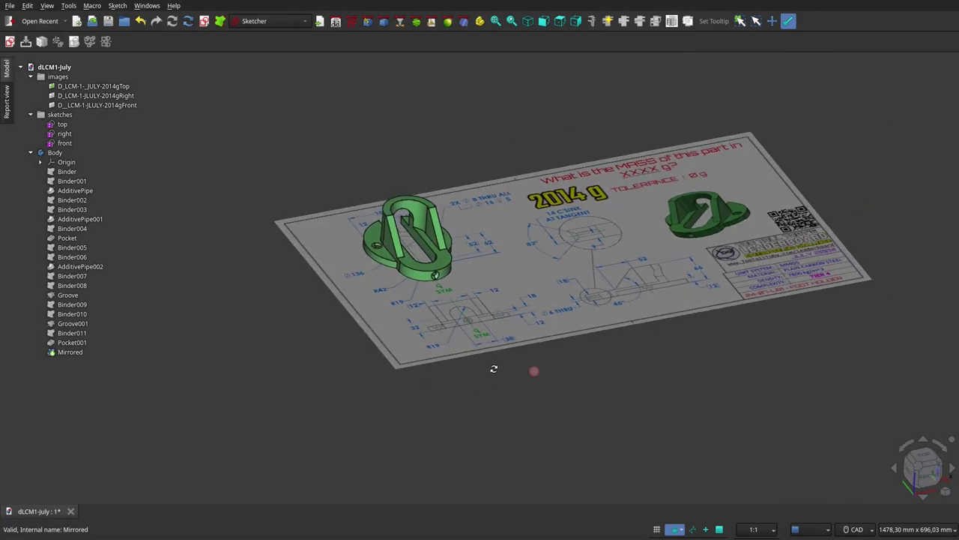
{"action": "scroll", "coordinate": [384, 236], "scroll_direction": "up", "scroll_amount": 5}
{"action": "scroll", "coordinate": [385, 236], "scroll_direction": "up", "scroll_amount": 3}
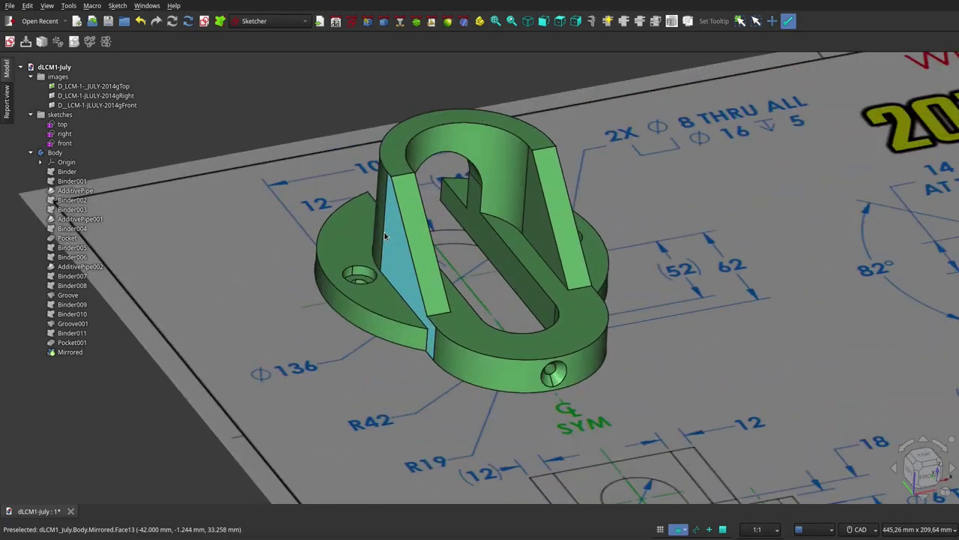
{"action": "scroll", "coordinate": [599, 288], "scroll_direction": "down", "scroll_amount": 3}
{"action": "scroll", "coordinate": [570, 315], "scroll_direction": "down", "scroll_amount": 2}
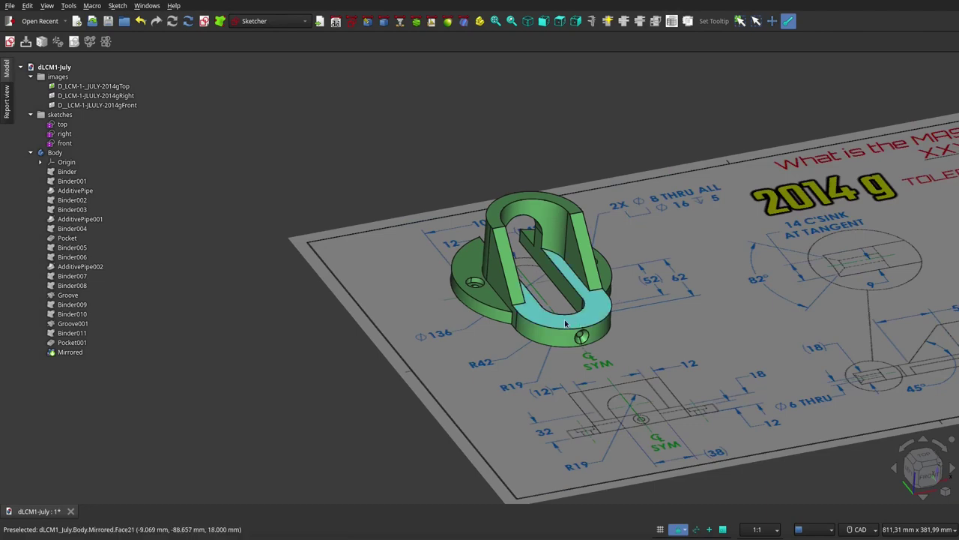
{"action": "scroll", "coordinate": [565, 324], "scroll_direction": "up", "scroll_amount": 1}
{"action": "scroll", "coordinate": [565, 324], "scroll_direction": "up", "scroll_amount": 2}
{"action": "scroll", "coordinate": [563, 324], "scroll_direction": "up", "scroll_amount": 2}
{"action": "scroll", "coordinate": [562, 326], "scroll_direction": "up", "scroll_amount": 2}
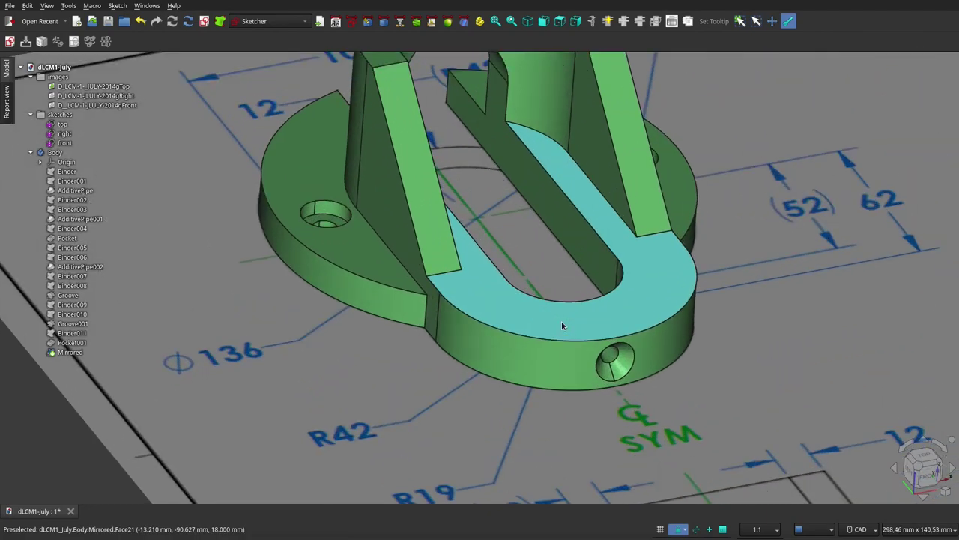
{"action": "scroll", "coordinate": [562, 325], "scroll_direction": "down", "scroll_amount": 1}
{"action": "scroll", "coordinate": [562, 325], "scroll_direction": "down", "scroll_amount": 3}
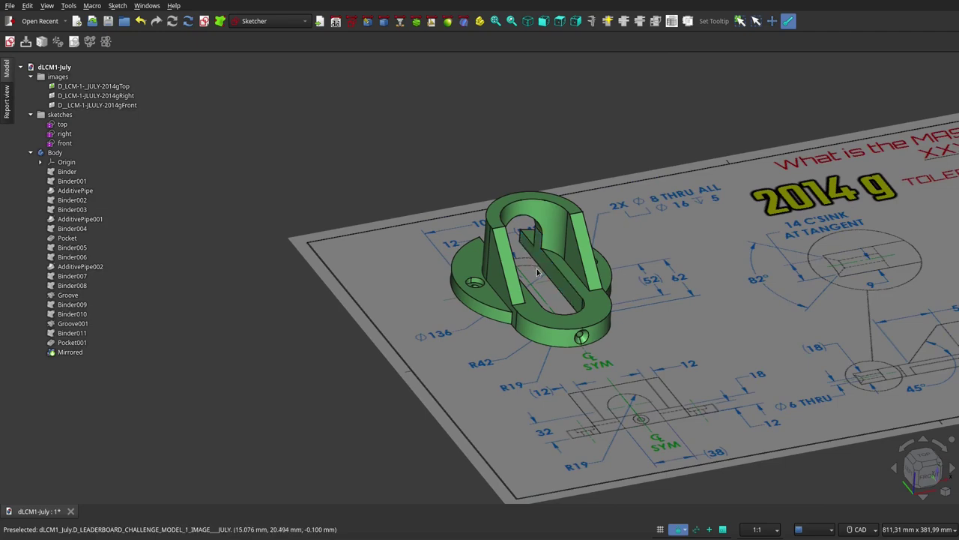
Step: Orbit the foot holder to inspect it from the top and underside
{"action": "mouse_move", "coordinate": [540, 278]}
{"action": "middle_mouse_down"}
{"action": "mouse_move", "coordinate": [442, 264]}
{"action": "mouse_move", "coordinate": [381, 224]}
{"action": "mouse_move", "coordinate": [372, 255]}
{"action": "mouse_move", "coordinate": [437, 308]}
{"action": "mouse_move", "coordinate": [461, 231]}
{"action": "mouse_move", "coordinate": [464, 242]}
{"action": "mouse_move", "coordinate": [443, 257]}
{"action": "mouse_move", "coordinate": [473, 275]}
{"action": "mouse_move", "coordinate": [381, 259]}
{"action": "middle_mouse_up"}
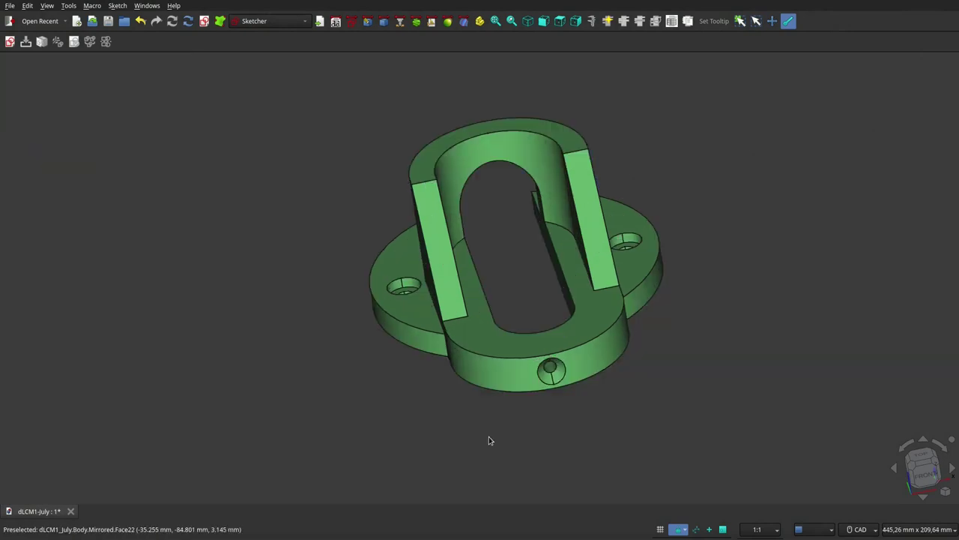
{"action": "mouse_move", "coordinate": [569, 443]}
{"action": "middle_mouse_down"}
{"action": "mouse_move", "coordinate": [497, 420]}
{"action": "mouse_move", "coordinate": [467, 397]}
{"action": "mouse_move", "coordinate": [473, 347]}
{"action": "mouse_move", "coordinate": [742, 368]}
{"action": "mouse_move", "coordinate": [799, 323]}
{"action": "mouse_move", "coordinate": [769, 362]}
{"action": "mouse_move", "coordinate": [762, 415]}
{"action": "mouse_move", "coordinate": [742, 404]}
{"action": "middle_mouse_up"}
{"action": "scroll", "coordinate": [452, 289], "scroll_direction": "down", "scroll_amount": 2}
{"action": "scroll", "coordinate": [550, 314], "scroll_direction": "up", "scroll_amount": 3}
{"action": "mouse_move", "coordinate": [463, 315]}
{"action": "middle_mouse_down"}
{"action": "mouse_move", "coordinate": [542, 298]}
{"action": "mouse_move", "coordinate": [610, 298]}
{"action": "mouse_move", "coordinate": [647, 232]}
{"action": "mouse_move", "coordinate": [677, 212]}
{"action": "mouse_move", "coordinate": [804, 207]}
{"action": "middle_mouse_up"}
{"action": "scroll", "coordinate": [353, 347], "scroll_direction": "down", "scroll_amount": 2}
{"action": "scroll", "coordinate": [415, 308], "scroll_direction": "down", "scroll_amount": 1}
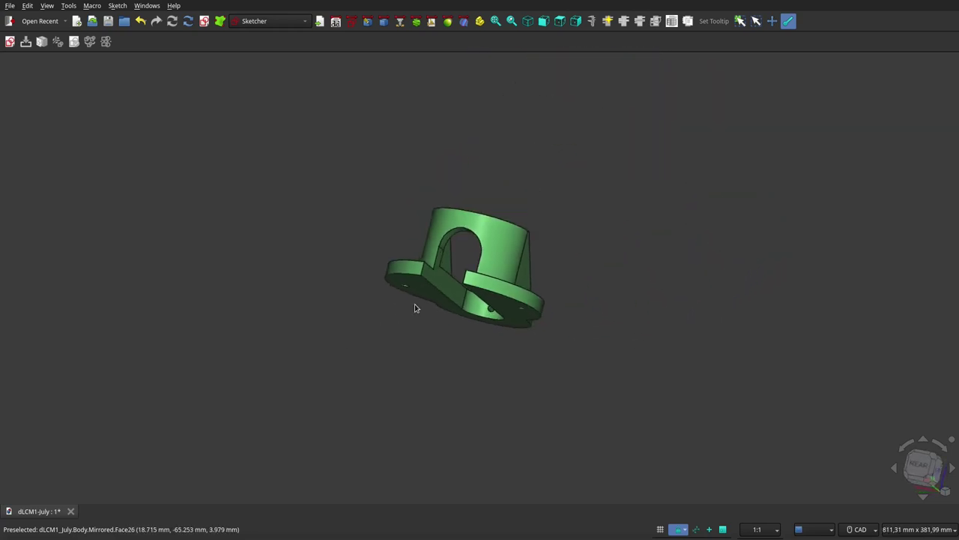
{"action": "scroll", "coordinate": [422, 307], "scroll_direction": "up", "scroll_amount": 1}
Step: Orbit through top and side views of the part, ending on the isometric view
{"action": "mouse_move", "coordinate": [422, 307]}
{"action": "middle_mouse_down"}
{"action": "mouse_move", "coordinate": [455, 364]}
{"action": "mouse_move", "coordinate": [507, 347]}
{"action": "mouse_move", "coordinate": [507, 310]}
{"action": "mouse_move", "coordinate": [497, 303]}
{"action": "mouse_move", "coordinate": [485, 344]}
{"action": "middle_mouse_up"}
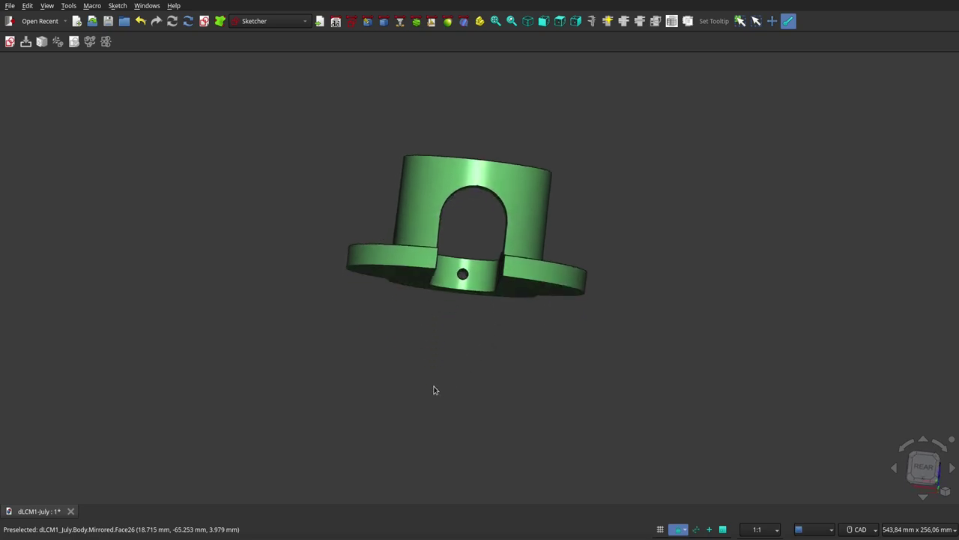
{"action": "mouse_move", "coordinate": [434, 389]}
{"action": "middle_mouse_down"}
{"action": "mouse_move", "coordinate": [369, 399]}
{"action": "mouse_move", "coordinate": [263, 387]}
{"action": "mouse_move", "coordinate": [115, 349]}
{"action": "mouse_move", "coordinate": [51, 312]}
{"action": "middle_mouse_up"}
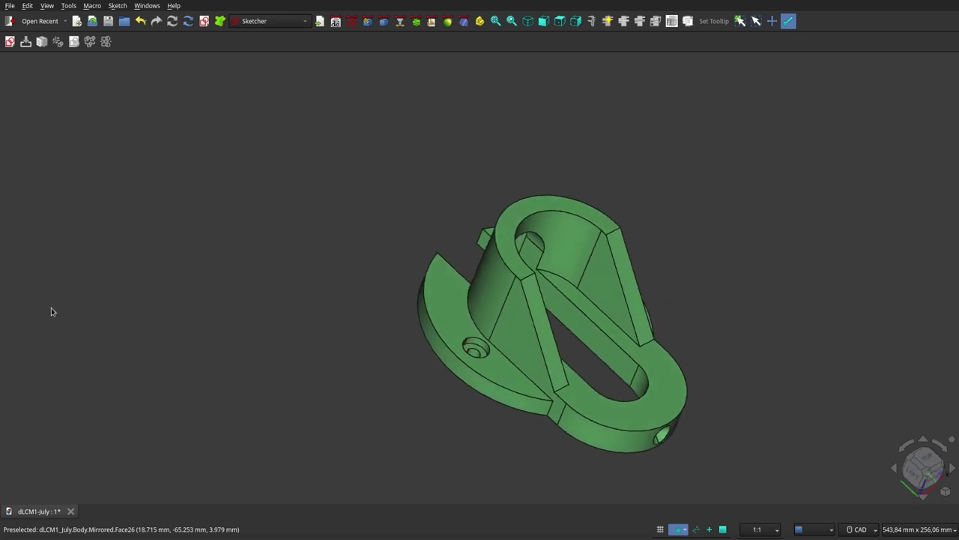
{"action": "mouse_move", "coordinate": [333, 303]}
{"action": "middle_mouse_down"}
{"action": "mouse_move", "coordinate": [574, 396]}
{"action": "mouse_move", "coordinate": [510, 353]}
{"action": "mouse_move", "coordinate": [448, 359]}
{"action": "mouse_move", "coordinate": [402, 326]}
{"action": "mouse_move", "coordinate": [428, 338]}
{"action": "middle_mouse_up"}
{"action": "scroll", "coordinate": [429, 349], "scroll_direction": "down", "scroll_amount": 3}
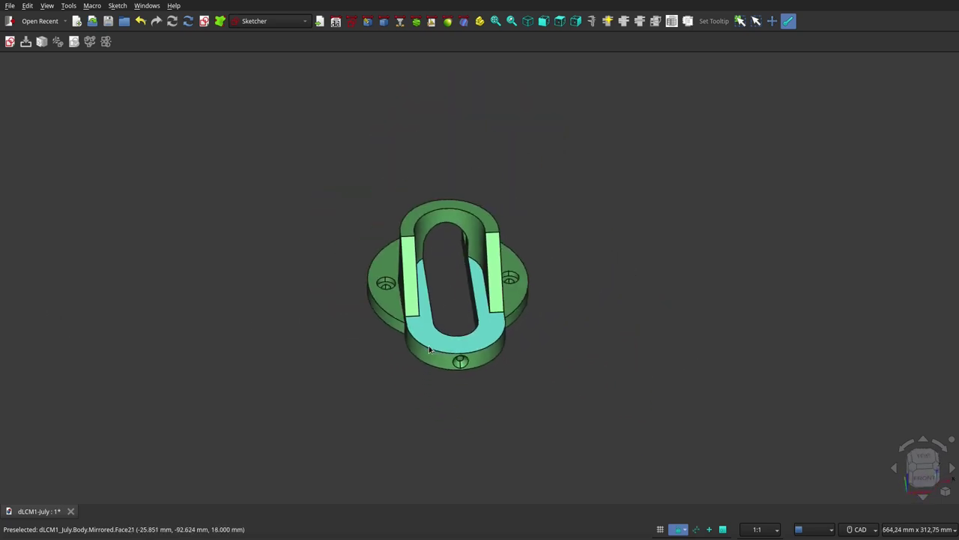
{"action": "mouse_move", "coordinate": [352, 417]}
{"action": "middle_mouse_down"}
{"action": "mouse_move", "coordinate": [413, 417]}
{"action": "mouse_move", "coordinate": [315, 407]}
{"action": "mouse_move", "coordinate": [302, 354]}
{"action": "mouse_move", "coordinate": [358, 381]}
{"action": "mouse_move", "coordinate": [381, 460]}
{"action": "mouse_move", "coordinate": [443, 236]}
{"action": "middle_mouse_up"}
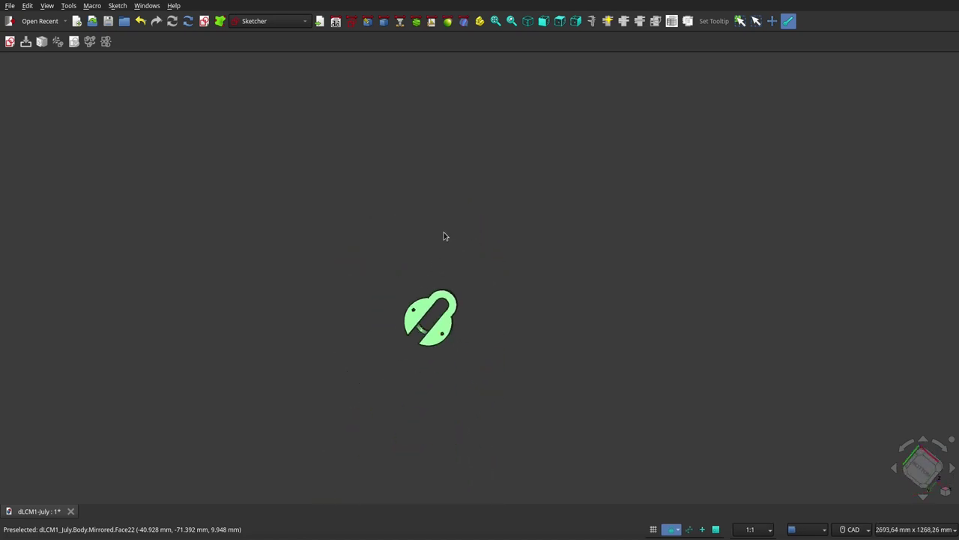
{"action": "scroll", "coordinate": [407, 349], "scroll_direction": "up", "scroll_amount": 5}
{"action": "mouse_move", "coordinate": [400, 387]}
{"action": "middle_mouse_down"}
{"action": "mouse_move", "coordinate": [394, 450]}
{"action": "mouse_move", "coordinate": [565, 467]}
{"action": "mouse_move", "coordinate": [732, 443]}
{"action": "middle_mouse_up"}
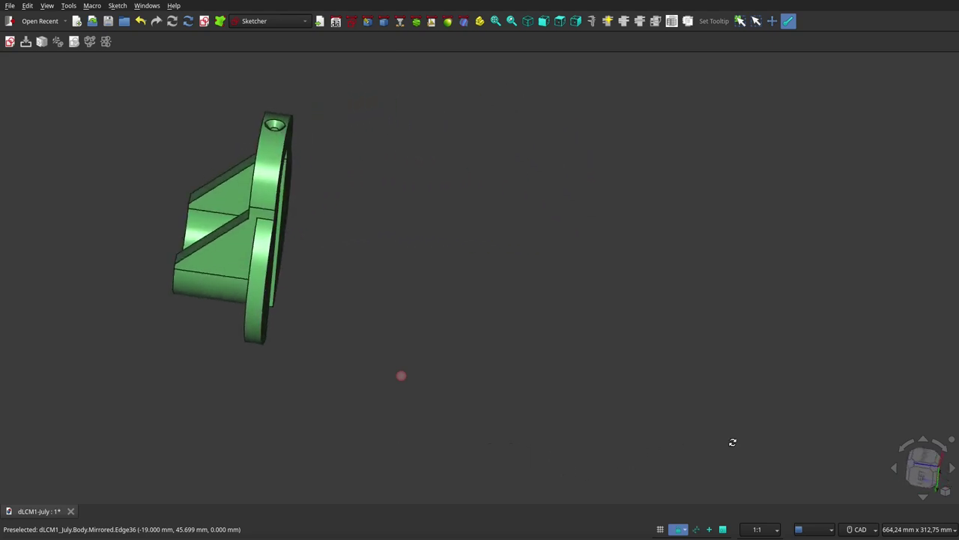
{"action": "scroll", "coordinate": [480, 299], "scroll_direction": "down", "scroll_amount": 3}
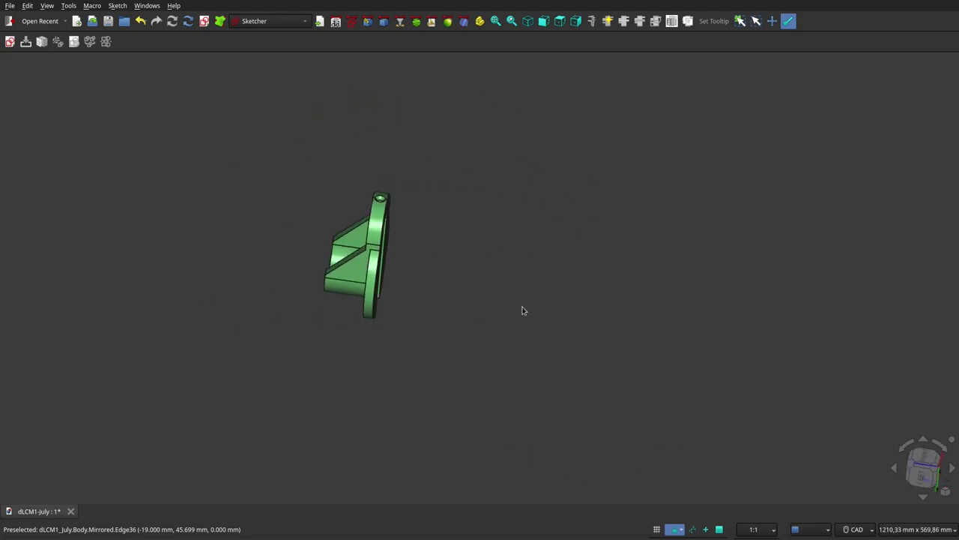
{"action": "scroll", "coordinate": [318, 270], "scroll_direction": "up", "scroll_amount": 1}
{"action": "scroll", "coordinate": [330, 255], "scroll_direction": "up", "scroll_amount": 4}
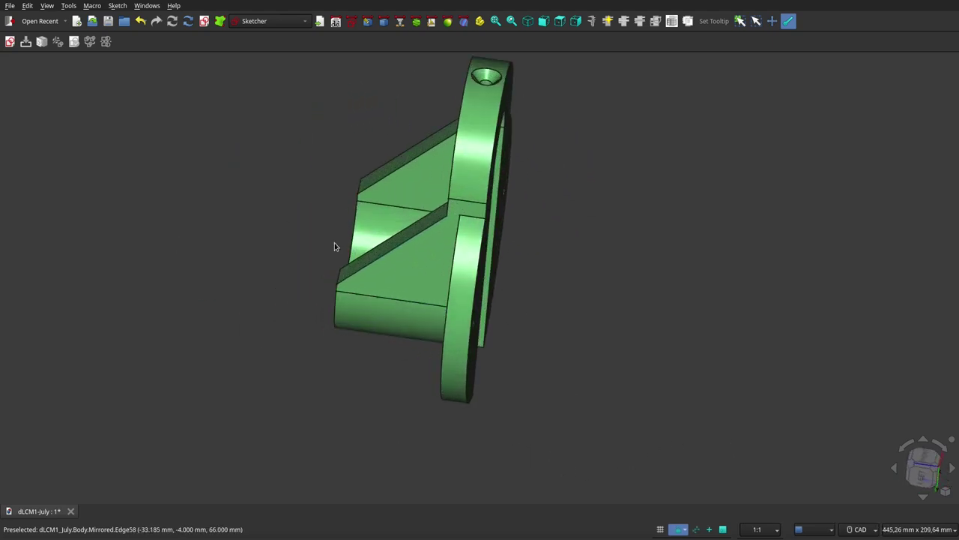
{"action": "left_click", "coordinate": [529, 22]}
{"action": "scroll", "coordinate": [615, 170], "scroll_direction": "down", "scroll_amount": 1}
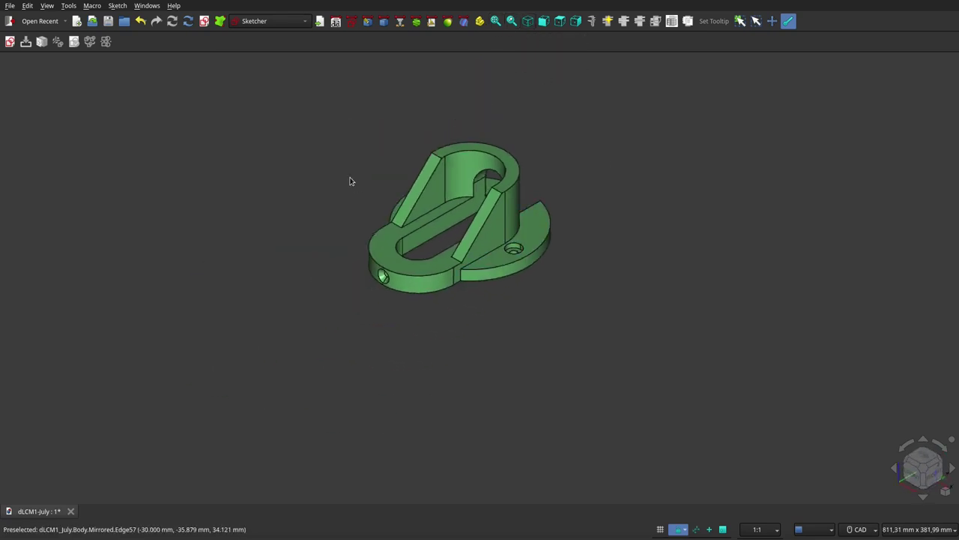